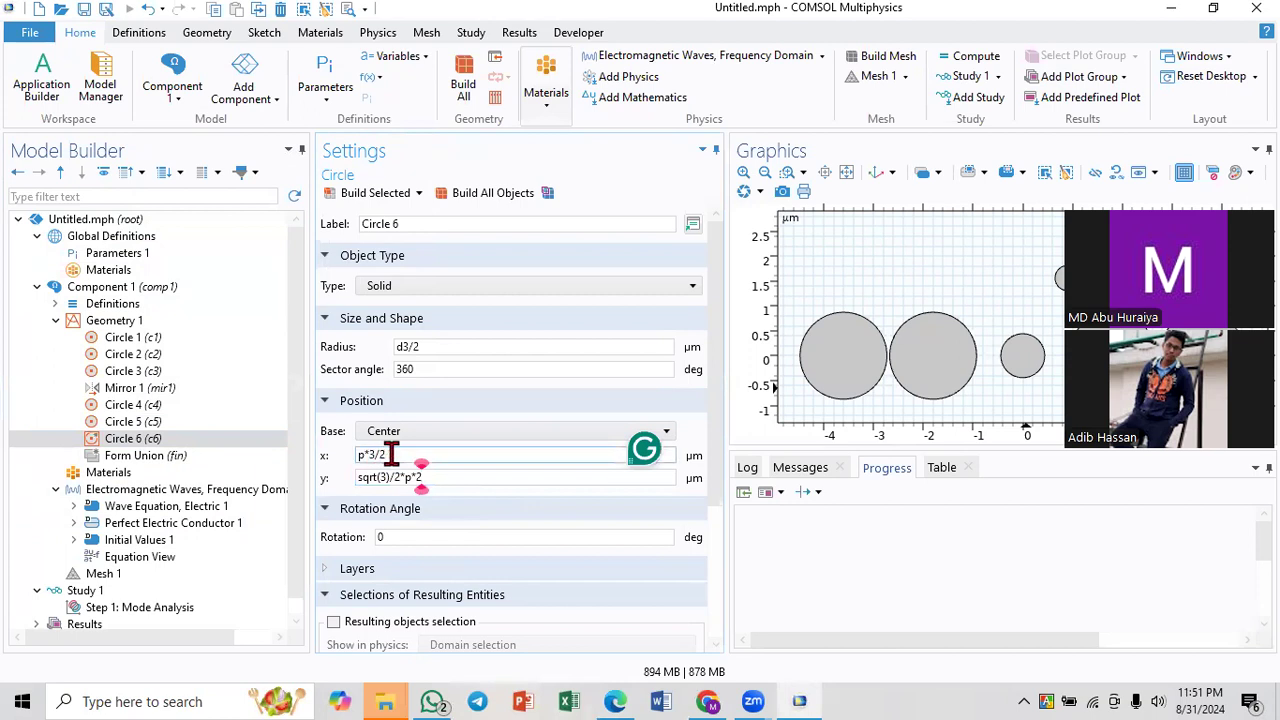
- Set the centre x position of Circle 6 to p and build it
key(BackSpace)
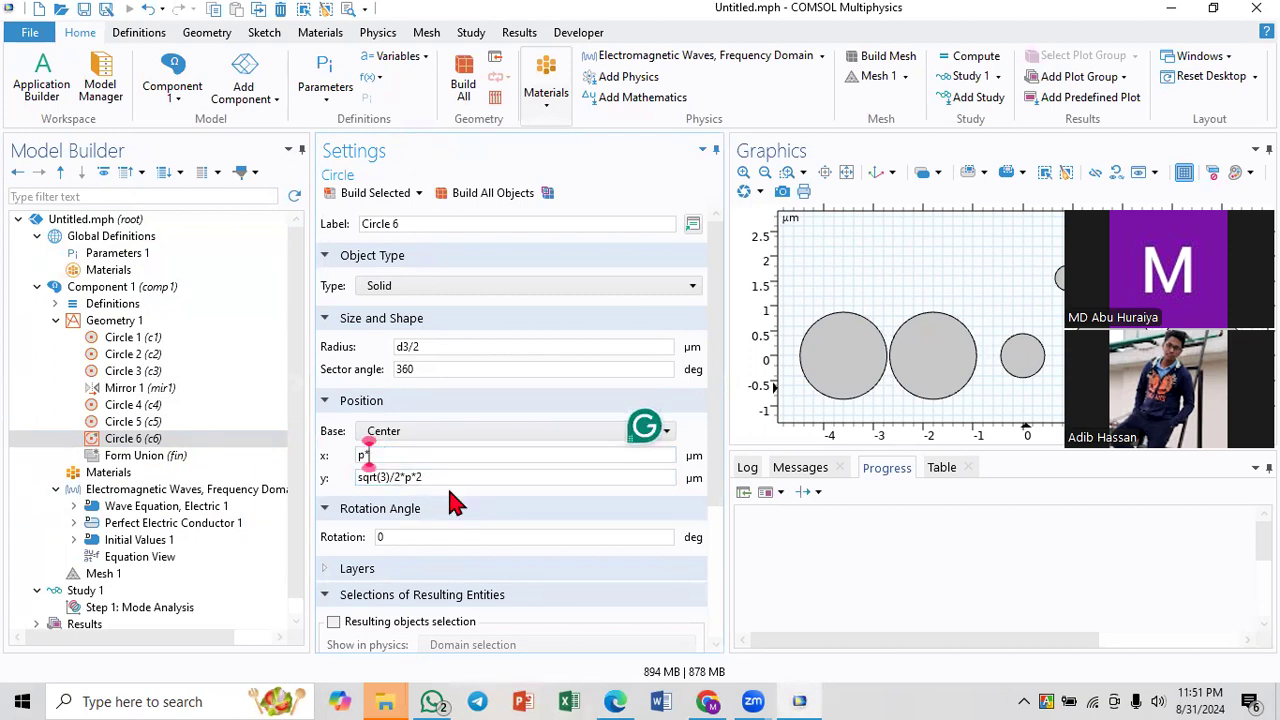
click(363, 193)
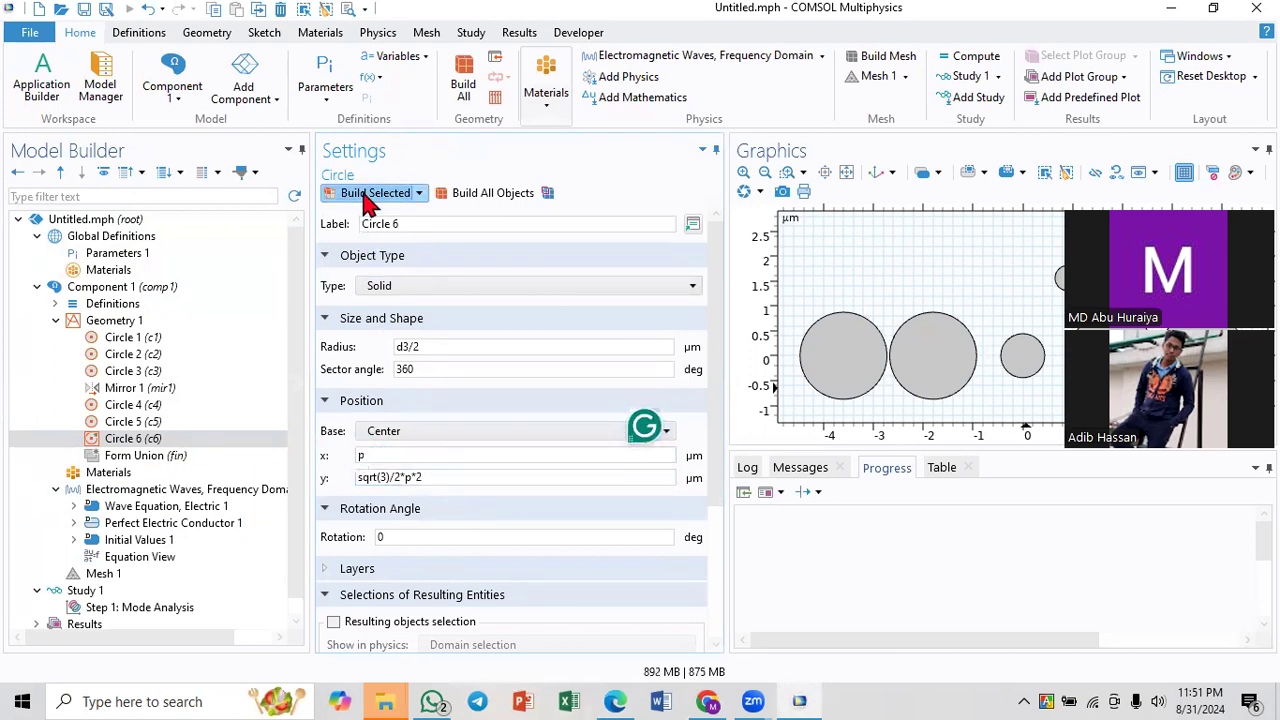
click(846, 172)
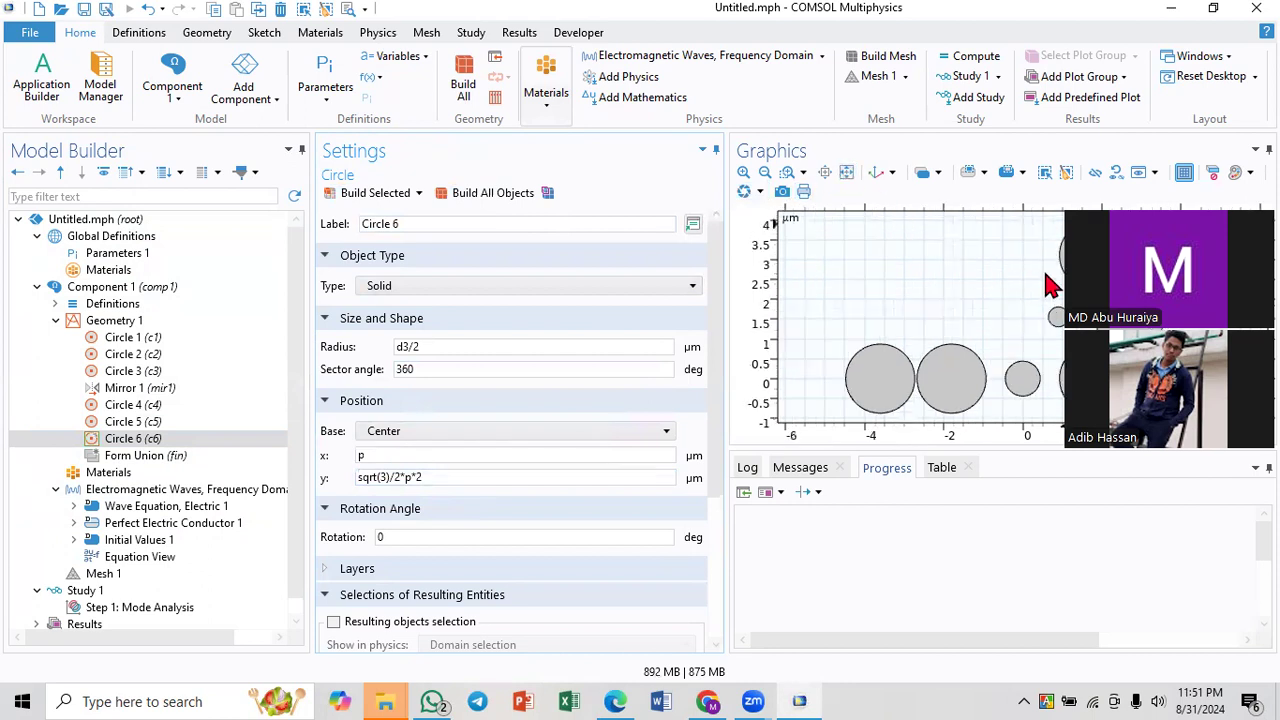
- Check the hole layout in the paper's PDF, then duplicate Circle 6 in COMSOL, set the copy's x position to 0 and build it
click(616, 700)
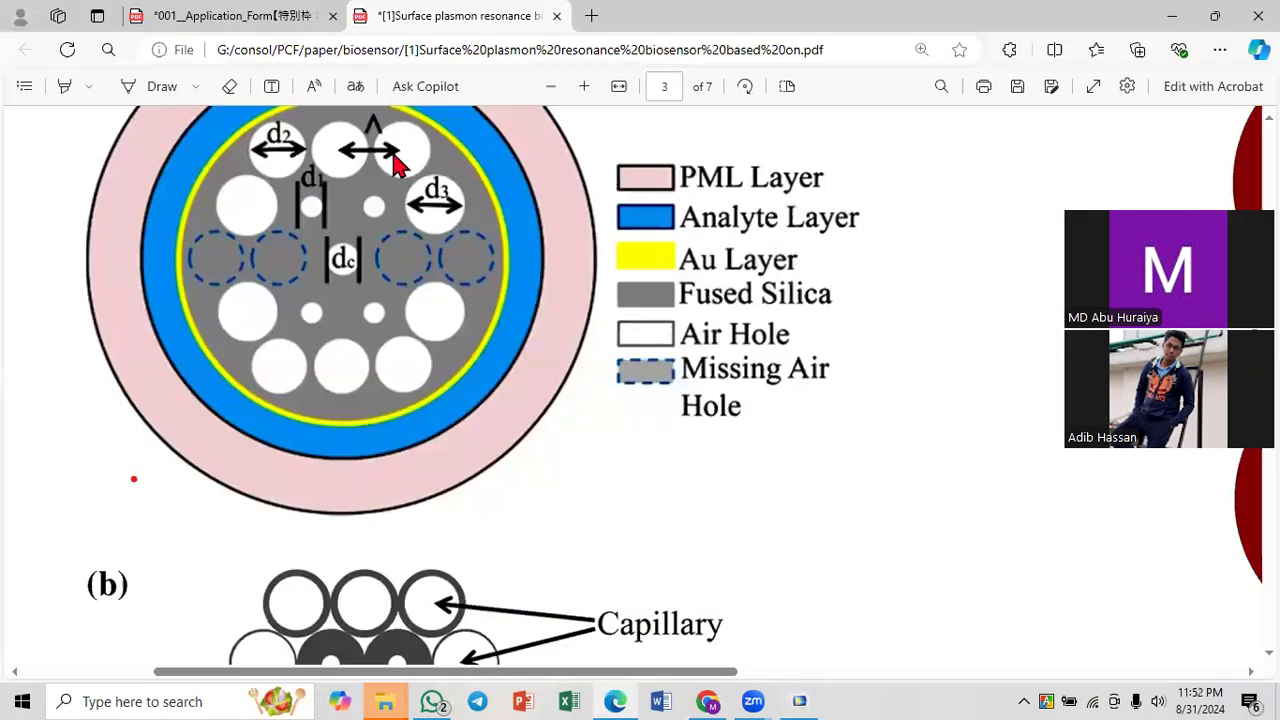
click(616, 700)
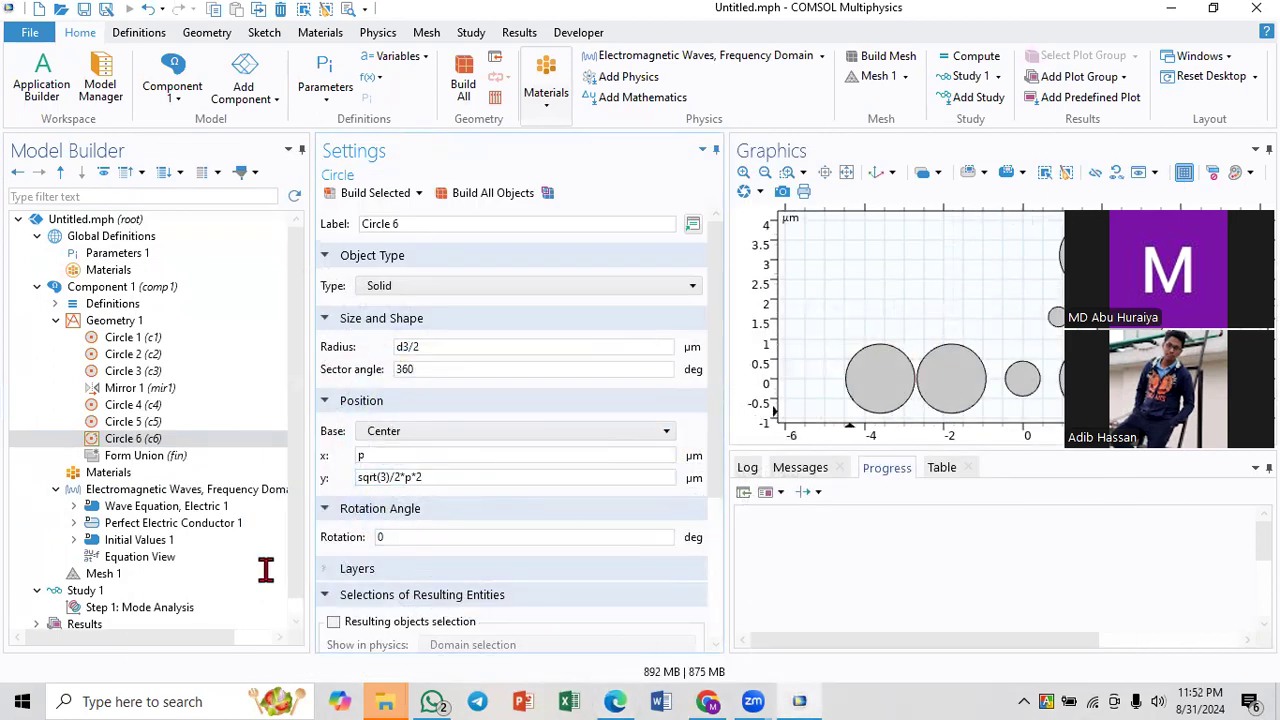
right_click(150, 435)
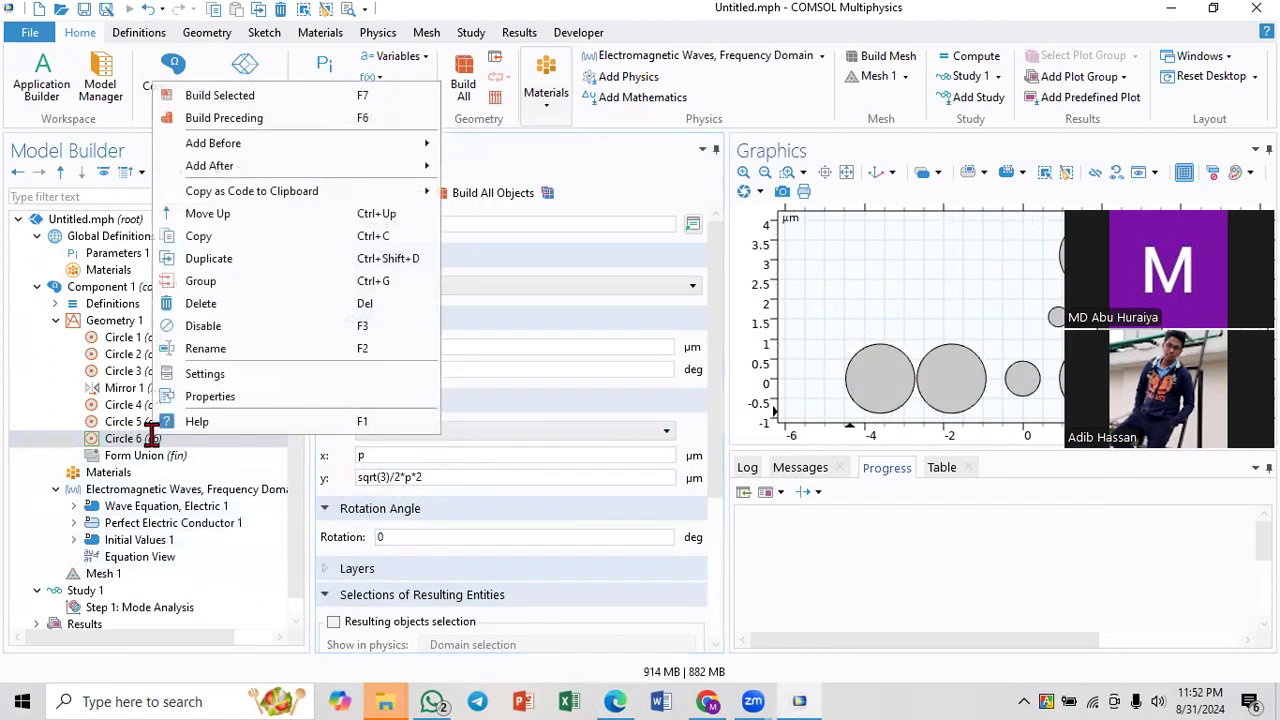
click(229, 257)
click(396, 457)
drag(397, 459, 240, 460)
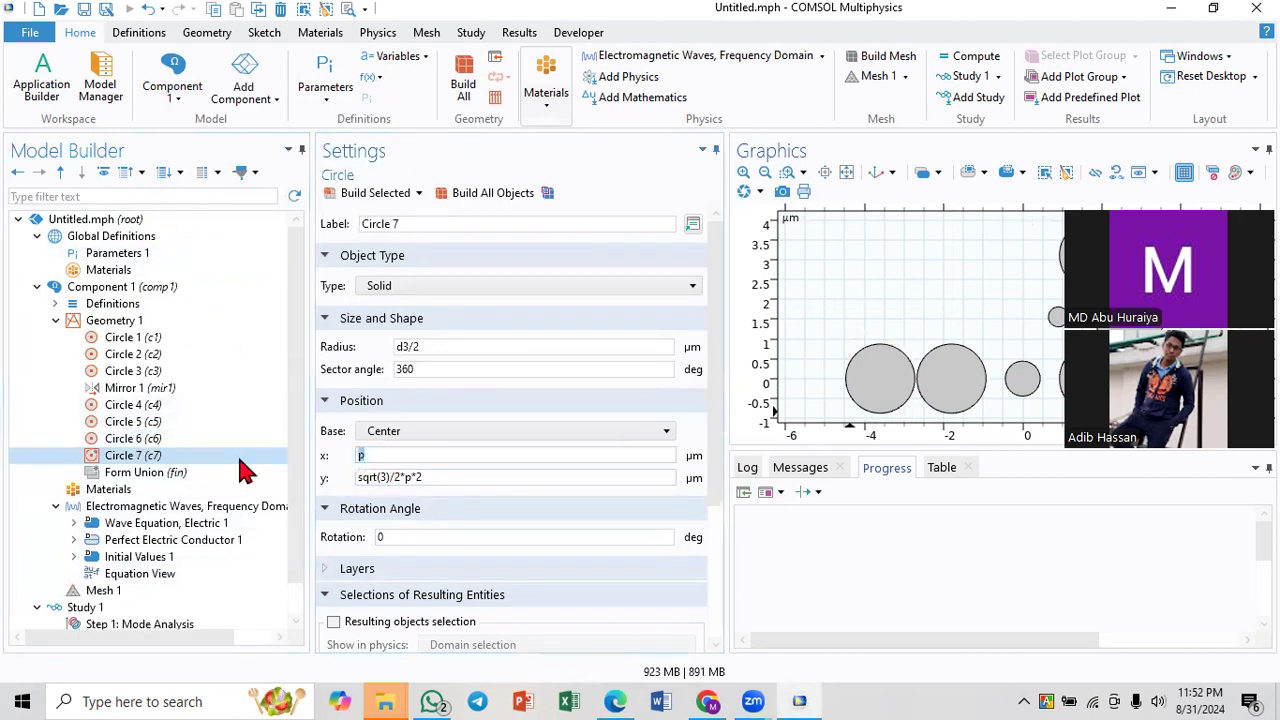
text(0)
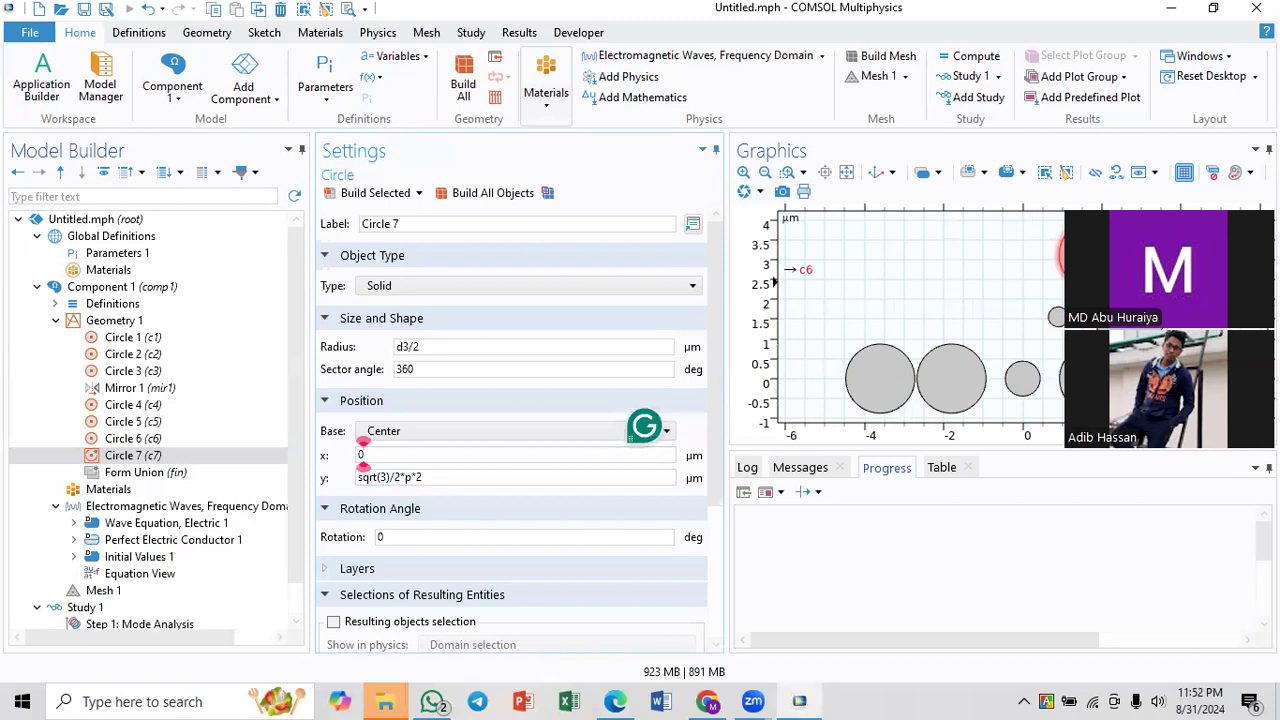
click(455, 479)
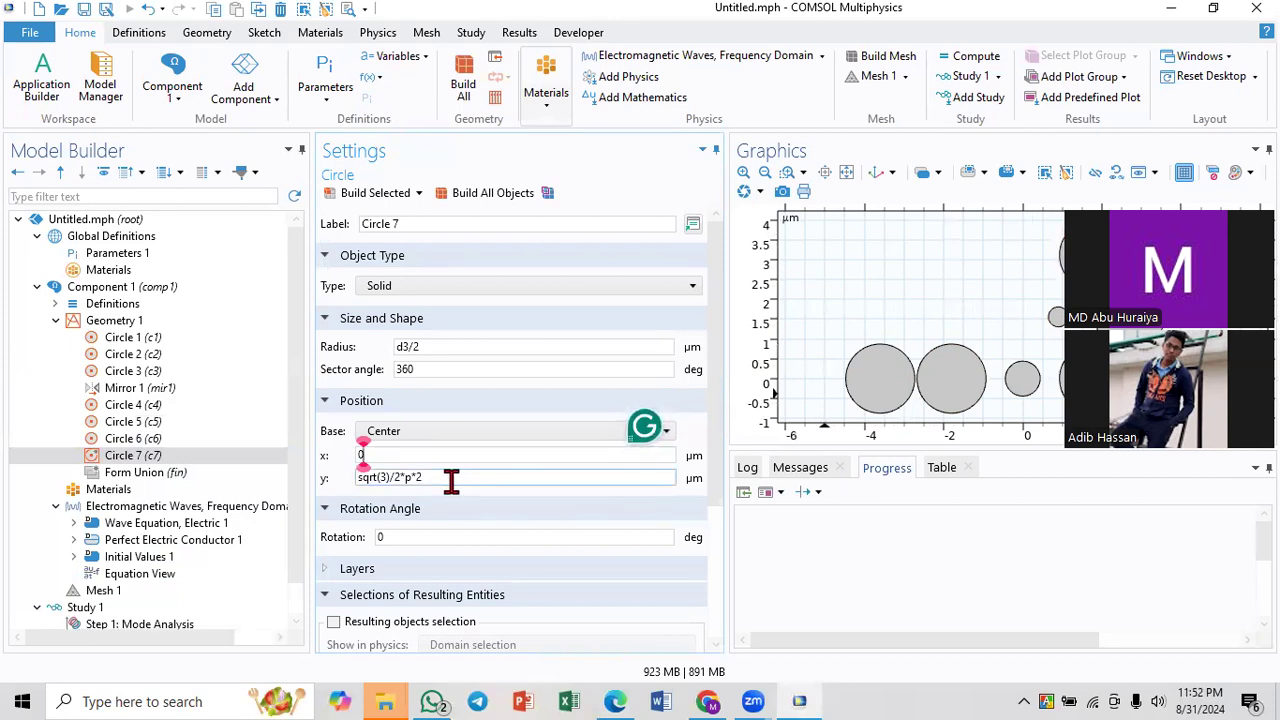
click(372, 200)
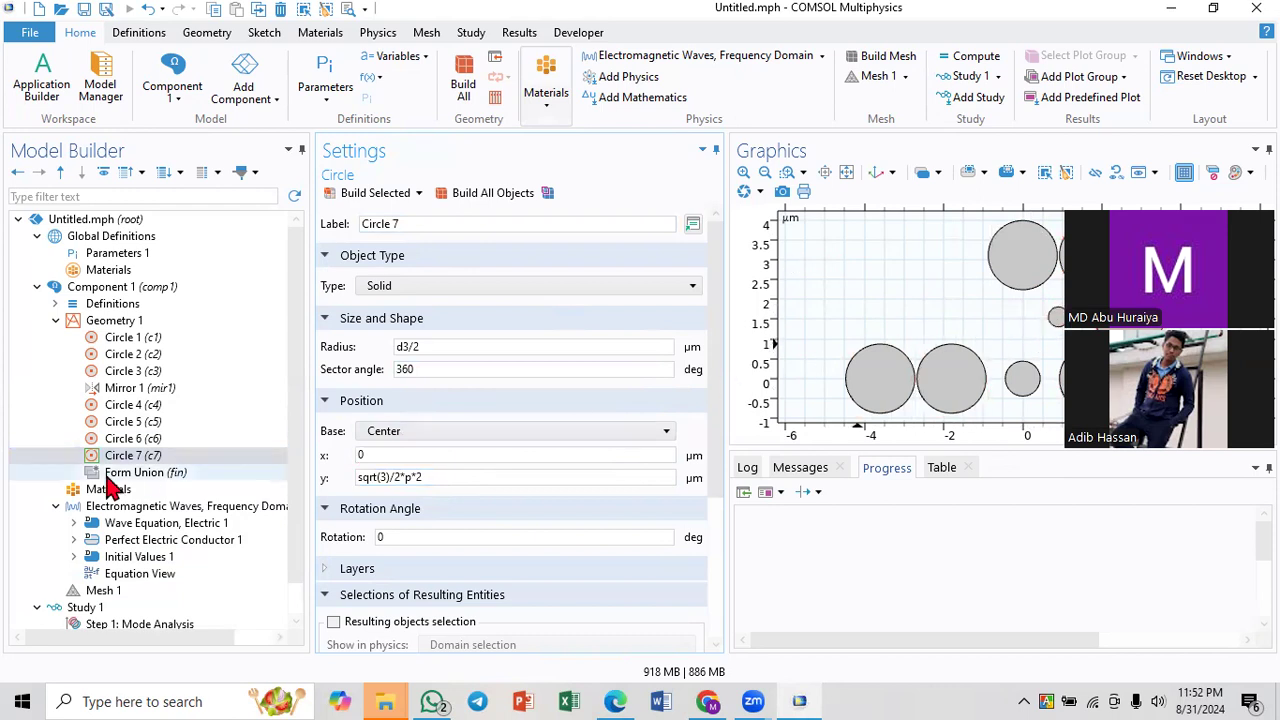
- Move Mirror 1 after Circle 7, add c4, c5 and c6 to its input objects, and build it
click(126, 390)
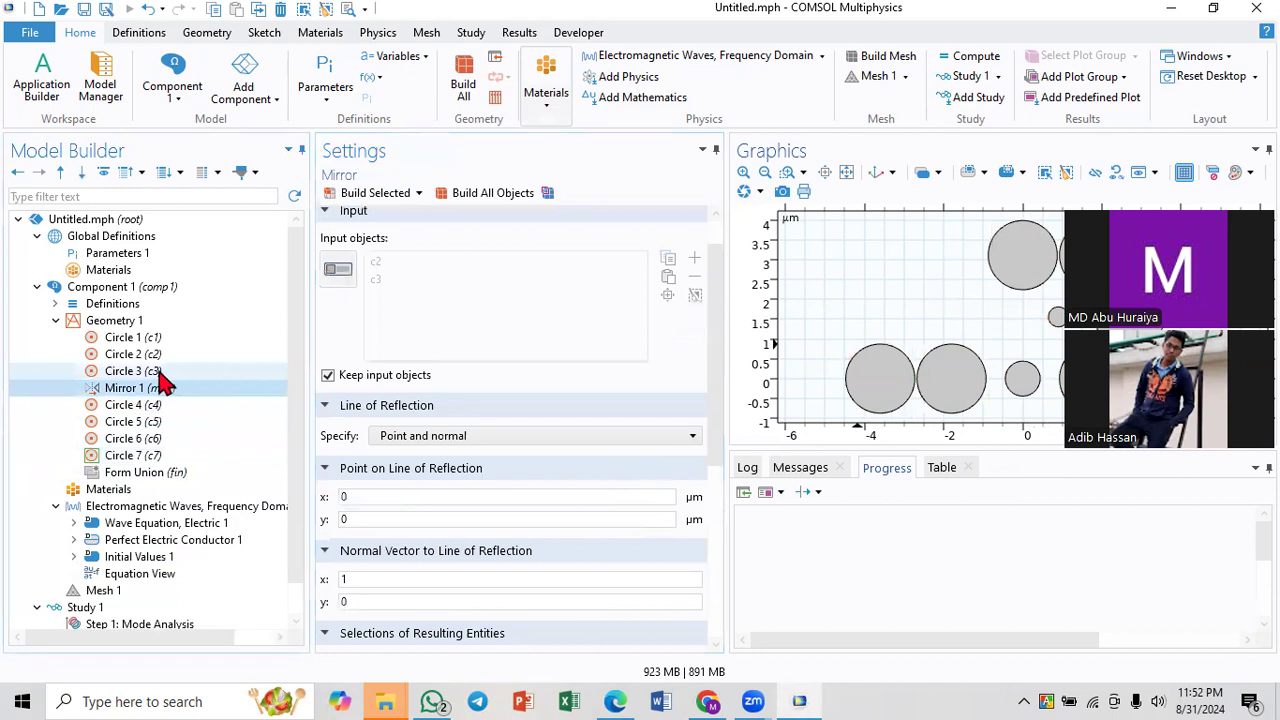
drag(151, 391, 141, 468)
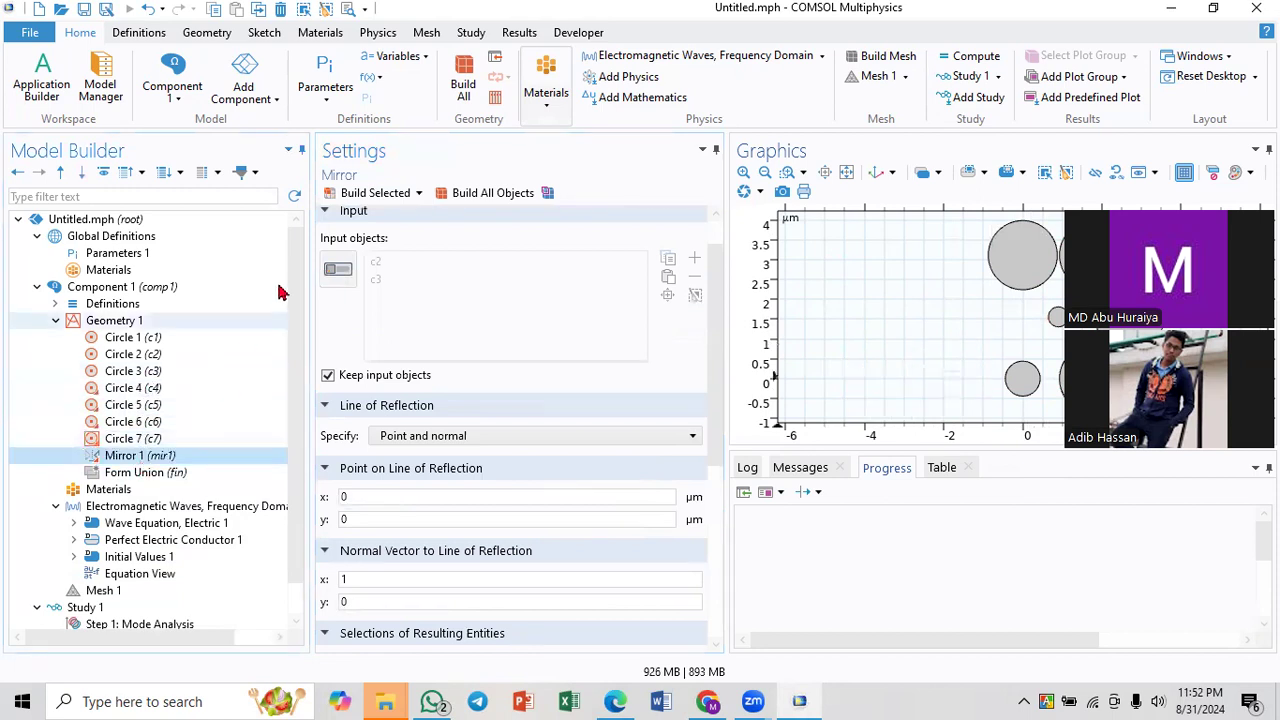
click(338, 272)
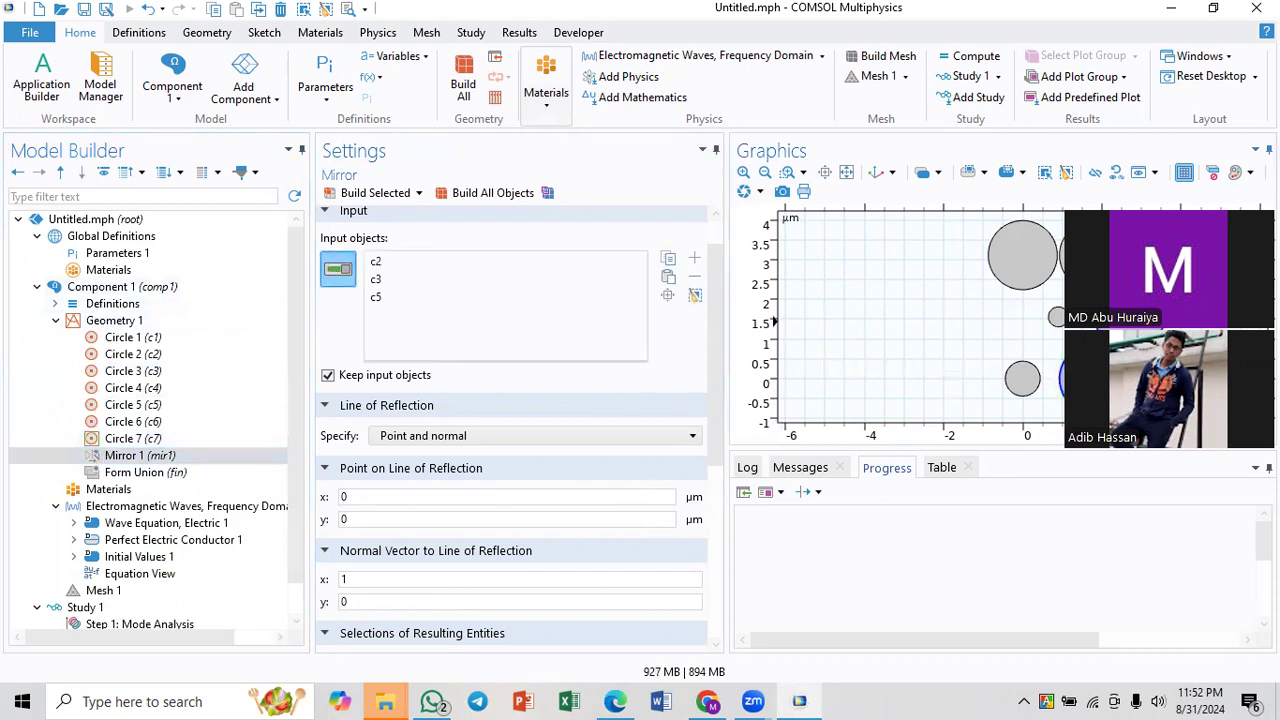
click(1064, 317)
click(1086, 271)
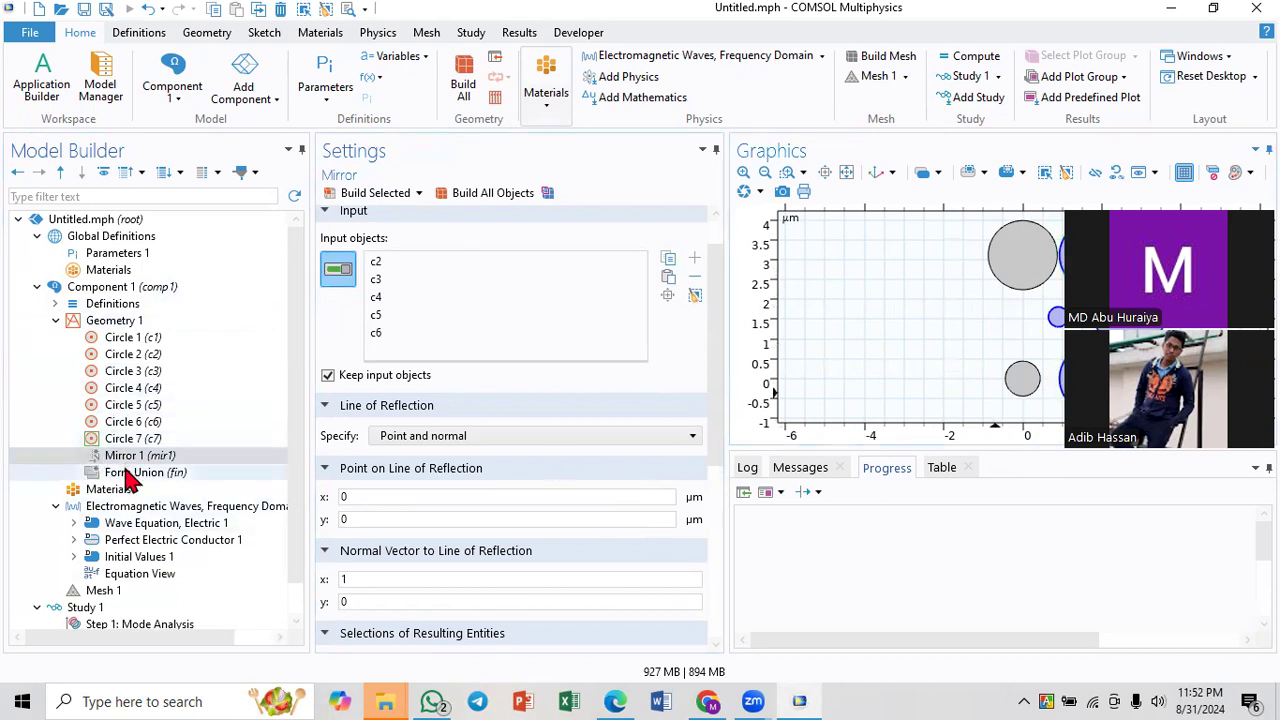
click(360, 195)
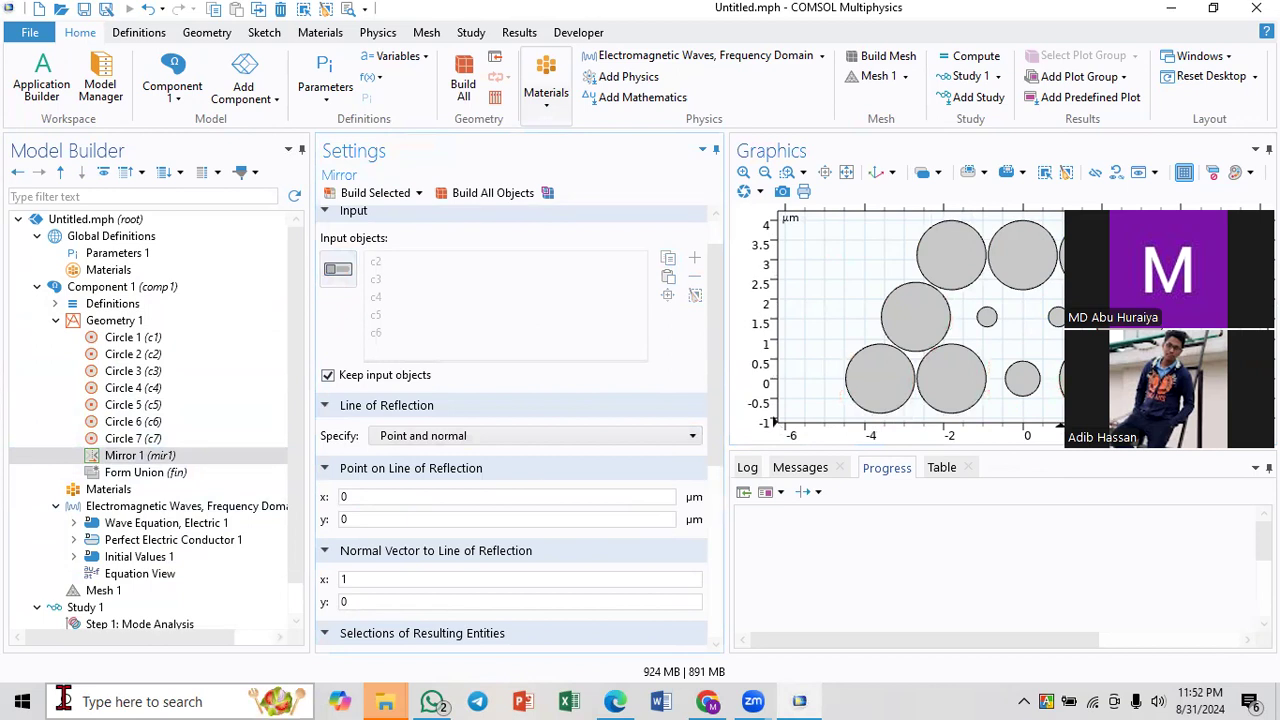
- Compare the geometry built only up to Circle 7 with the geometry built through Mirror 1
click(141, 439)
click(366, 195)
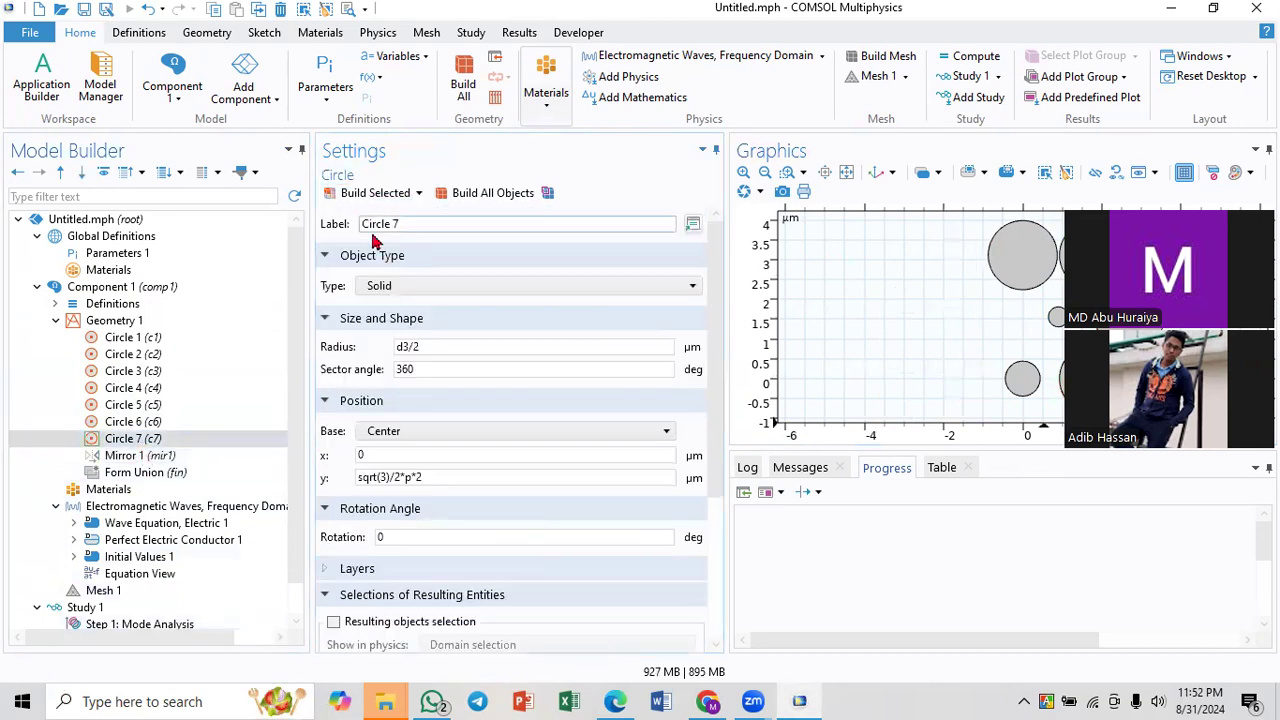
click(165, 456)
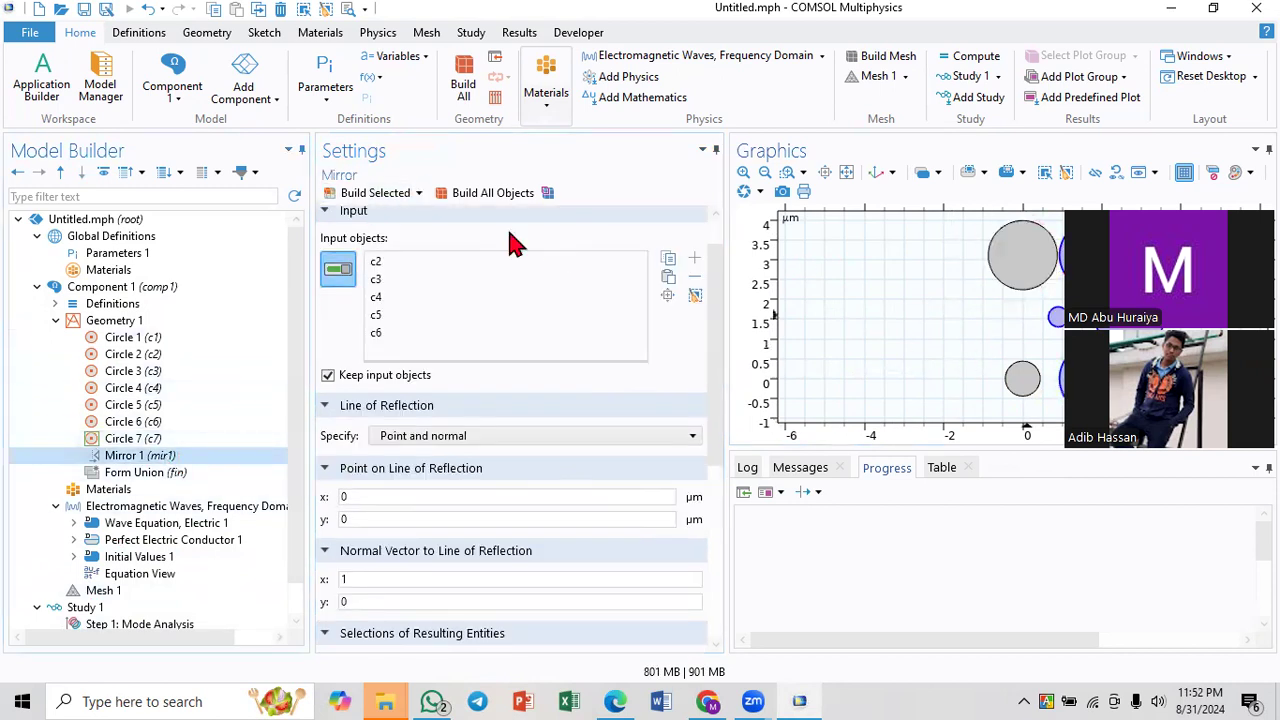
click(345, 196)
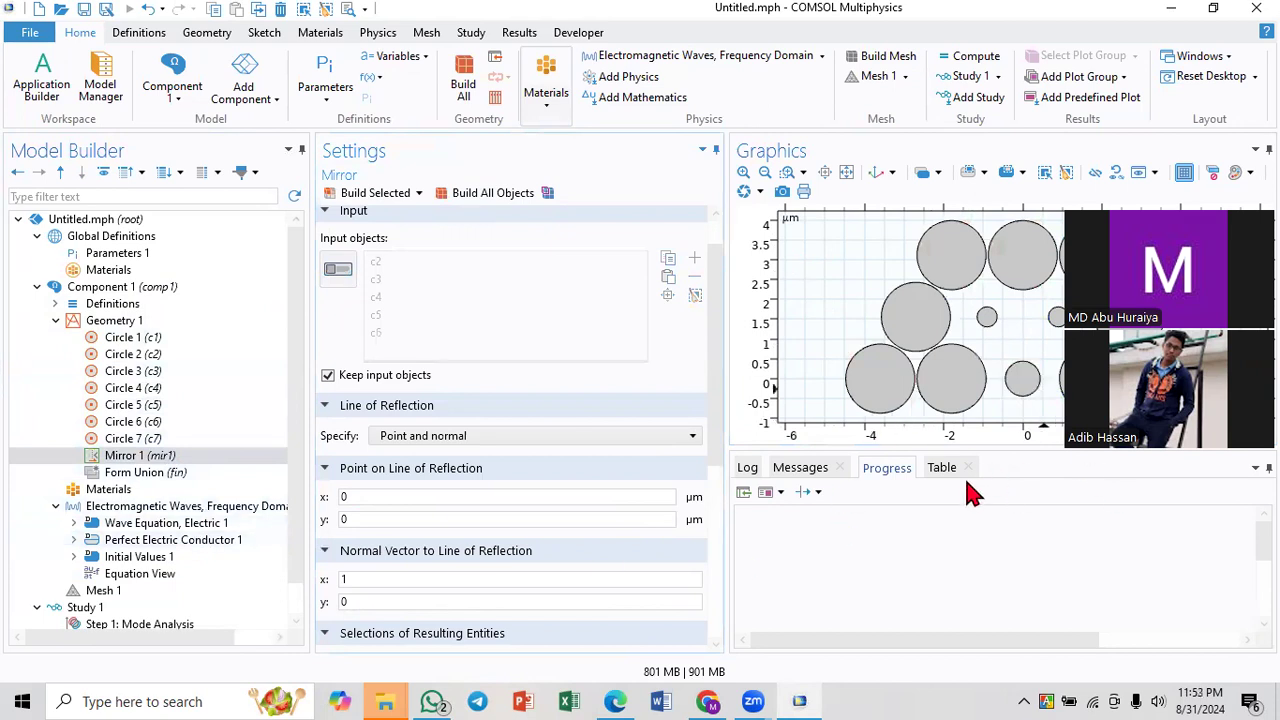
- Duplicate Mirror 1, remove c2 and c3 from the copy's inputs, and add c7 and the mirrored circles above the middle row
right_click(122, 456)
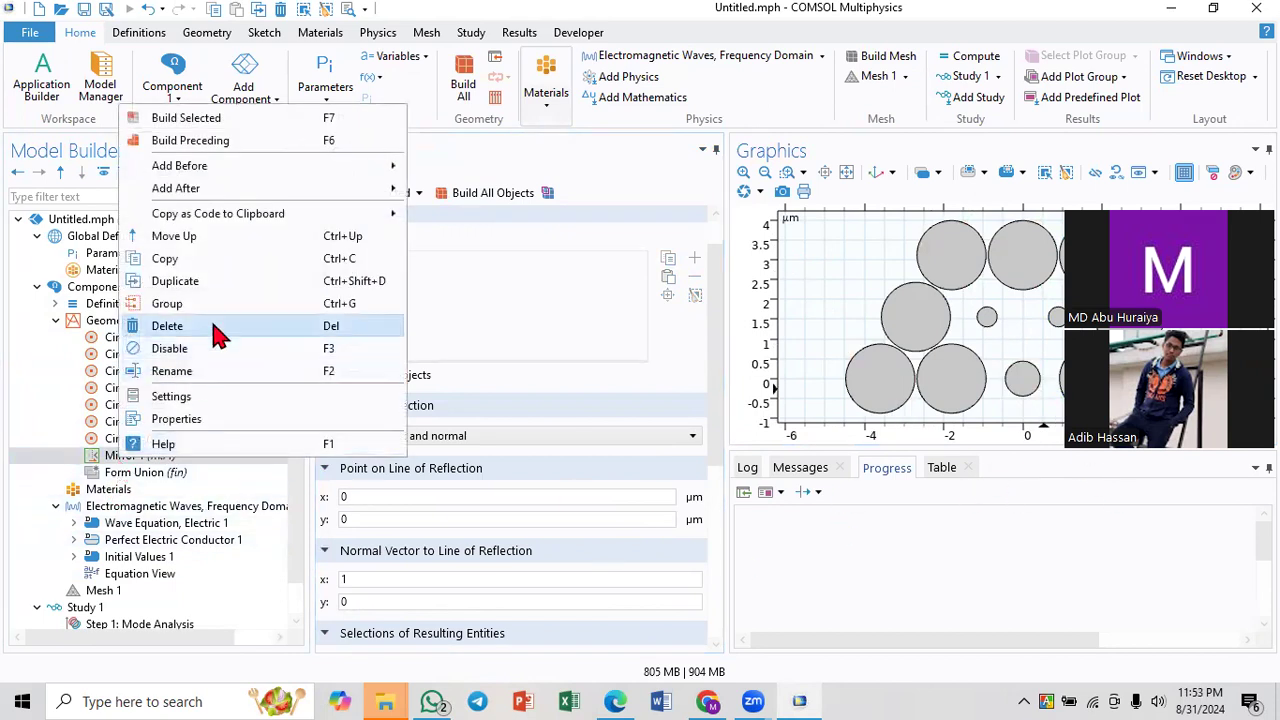
click(221, 285)
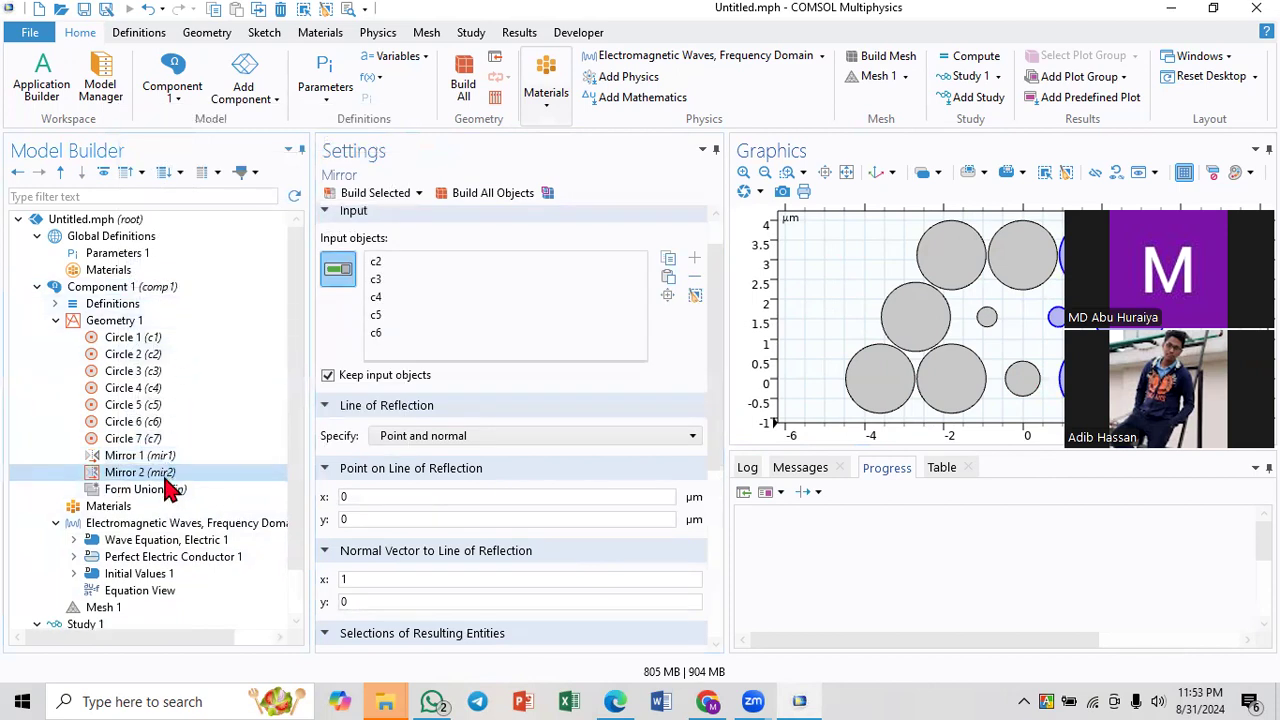
click(1088, 378)
click(1162, 379)
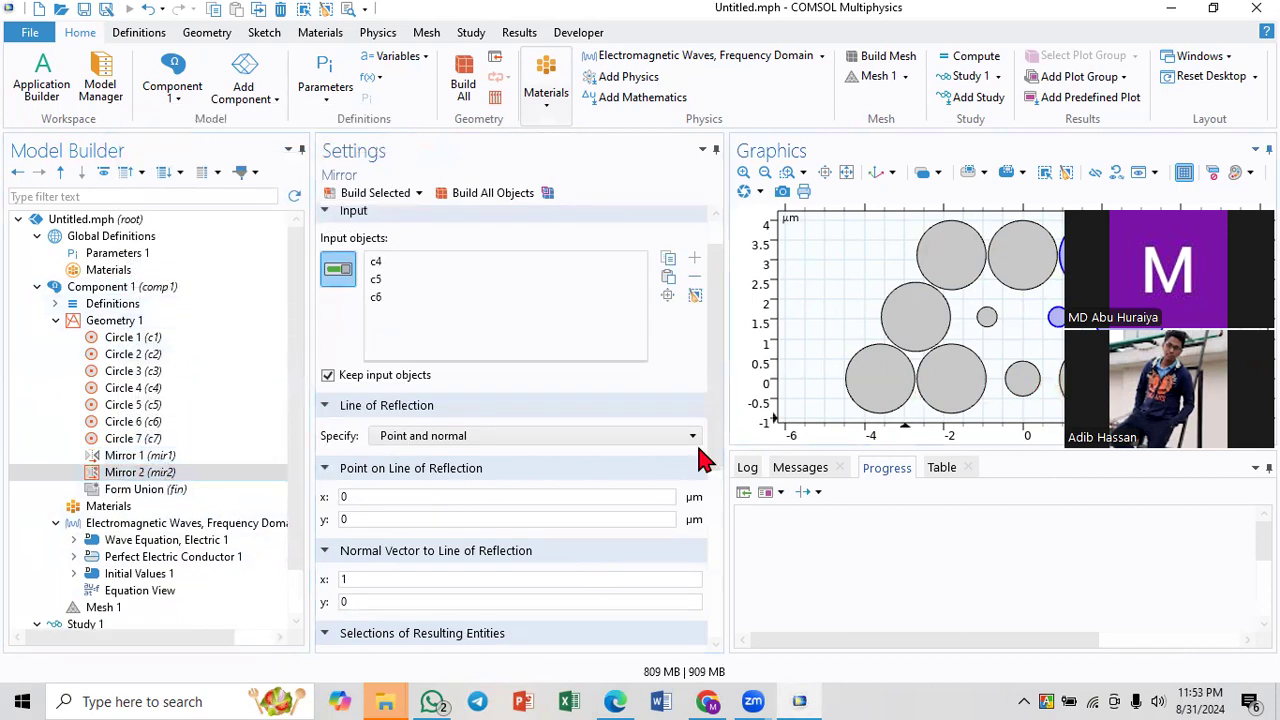
click(988, 318)
click(1025, 256)
click(950, 258)
click(916, 318)
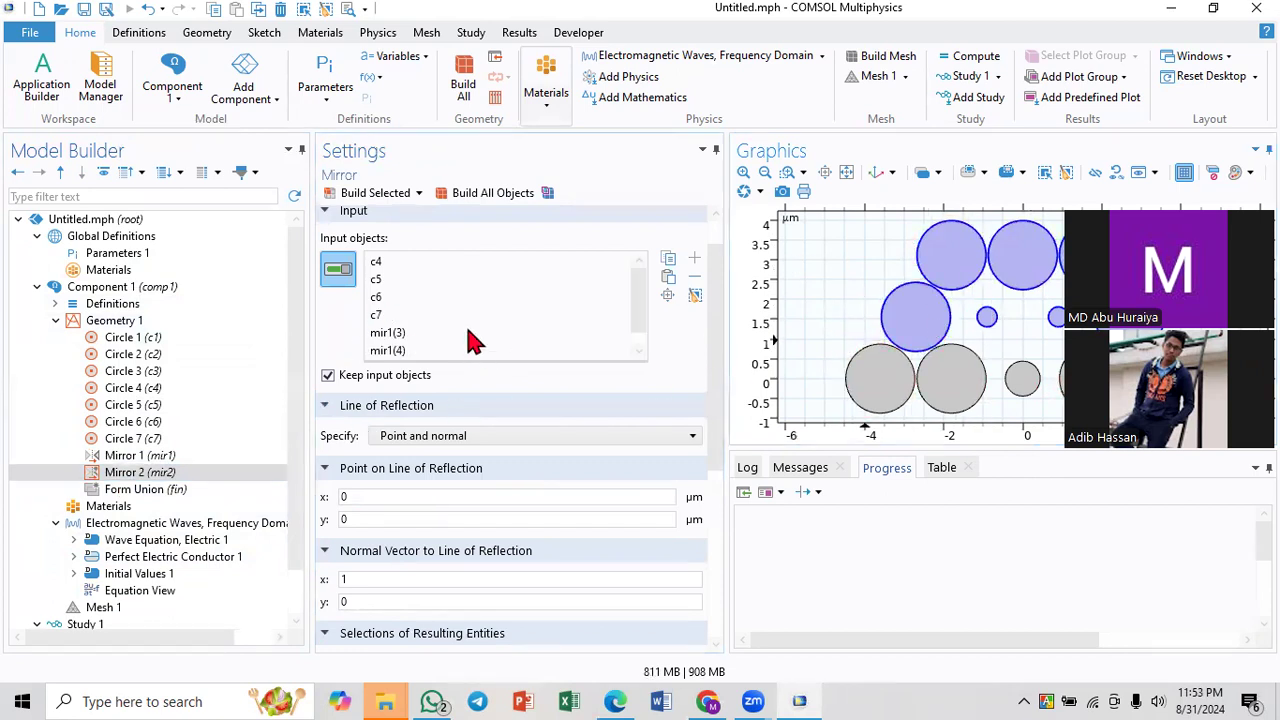
- Set the normal vector of Mirror 2 to x 0, y 1 and build the reflection below the middle row
double_click(371, 579)
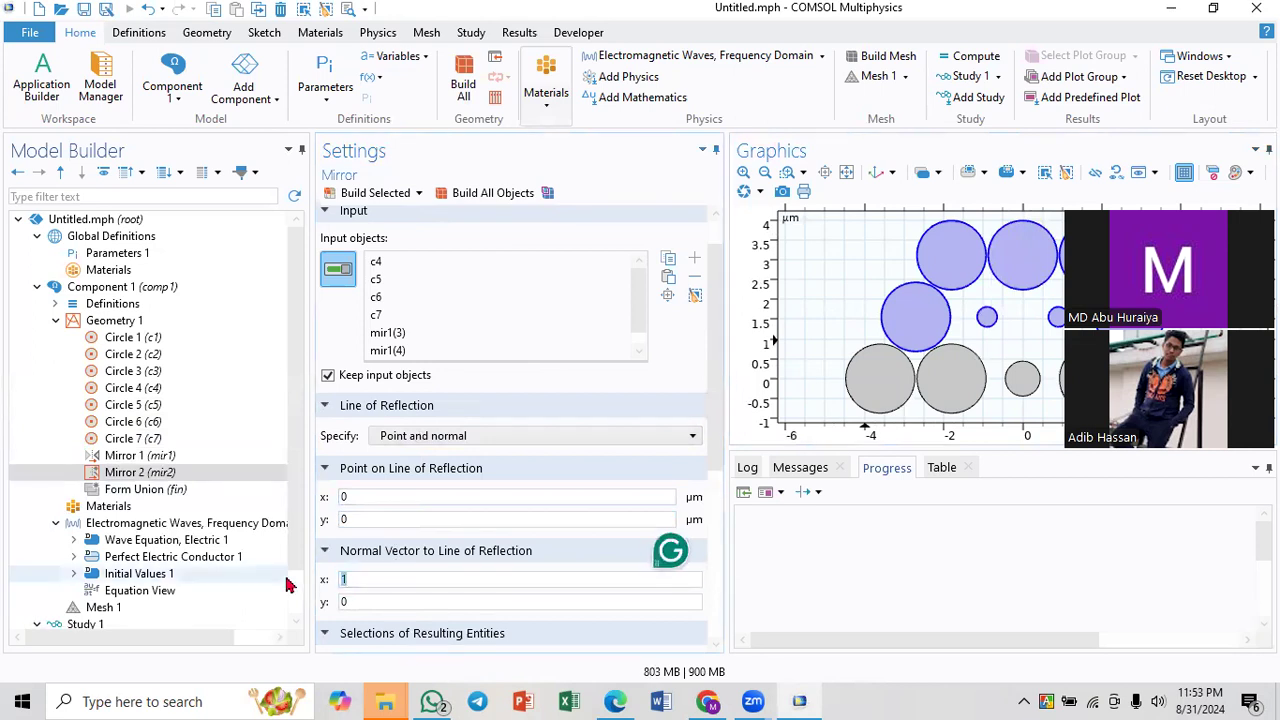
text(0)
double_click(371, 602)
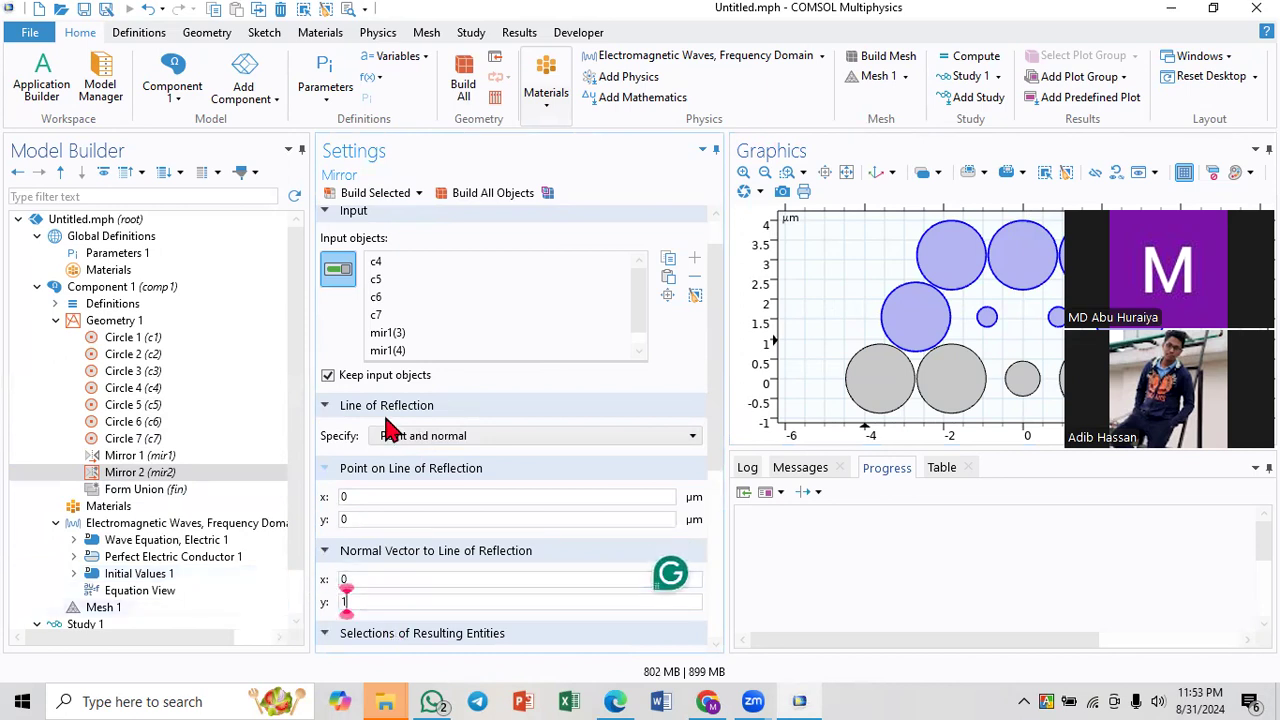
click(380, 195)
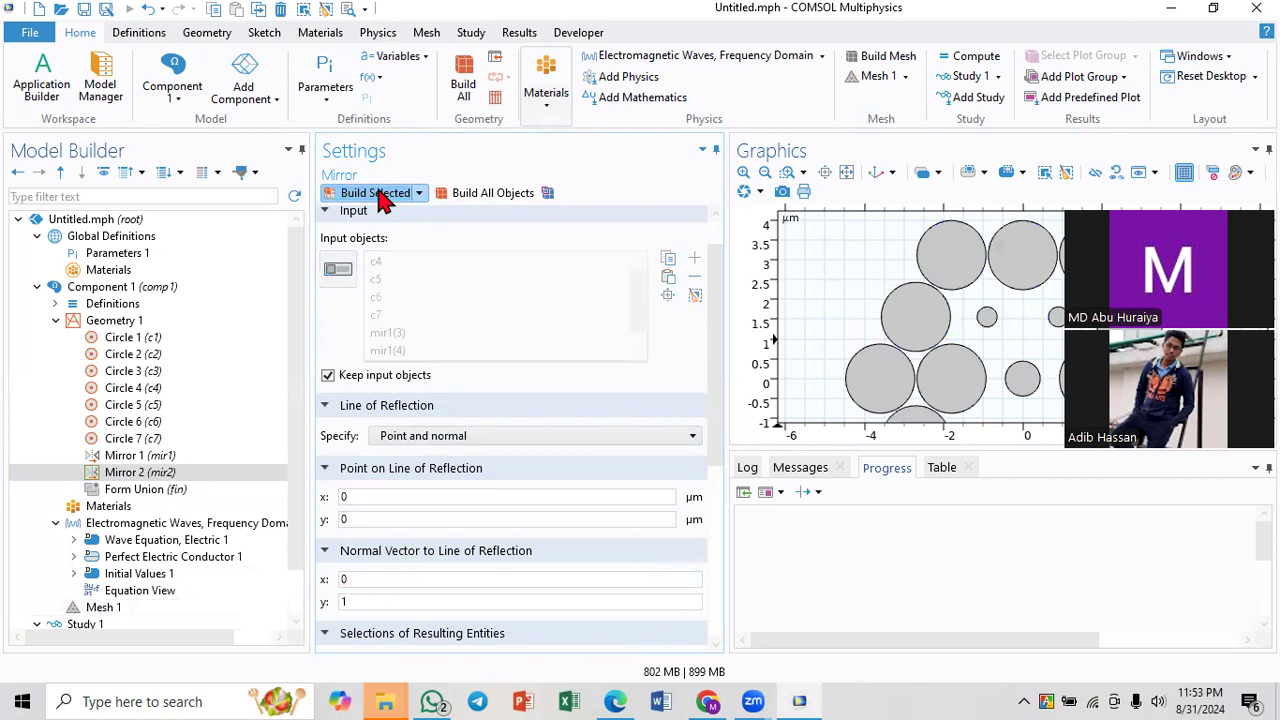
click(846, 175)
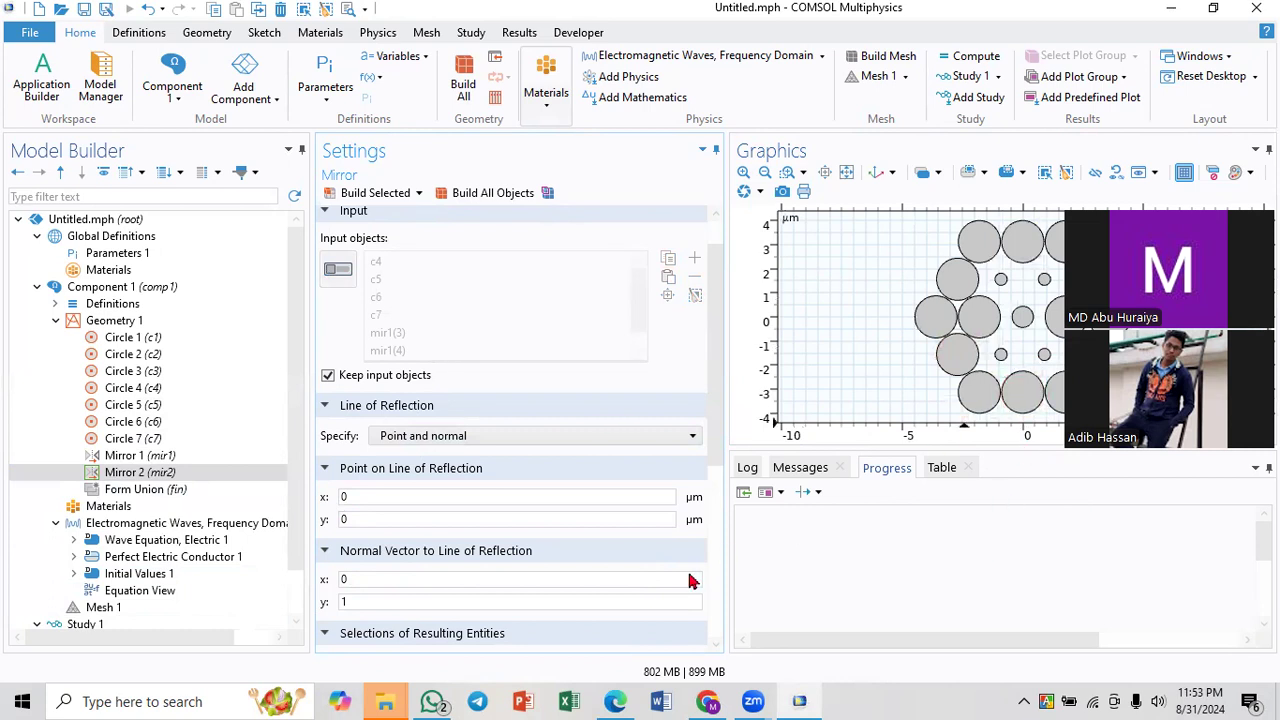
- Check the missing air holes in the paper, then delete the middle row's four large circles with a domain-level Delete Entities operation
click(628, 692)
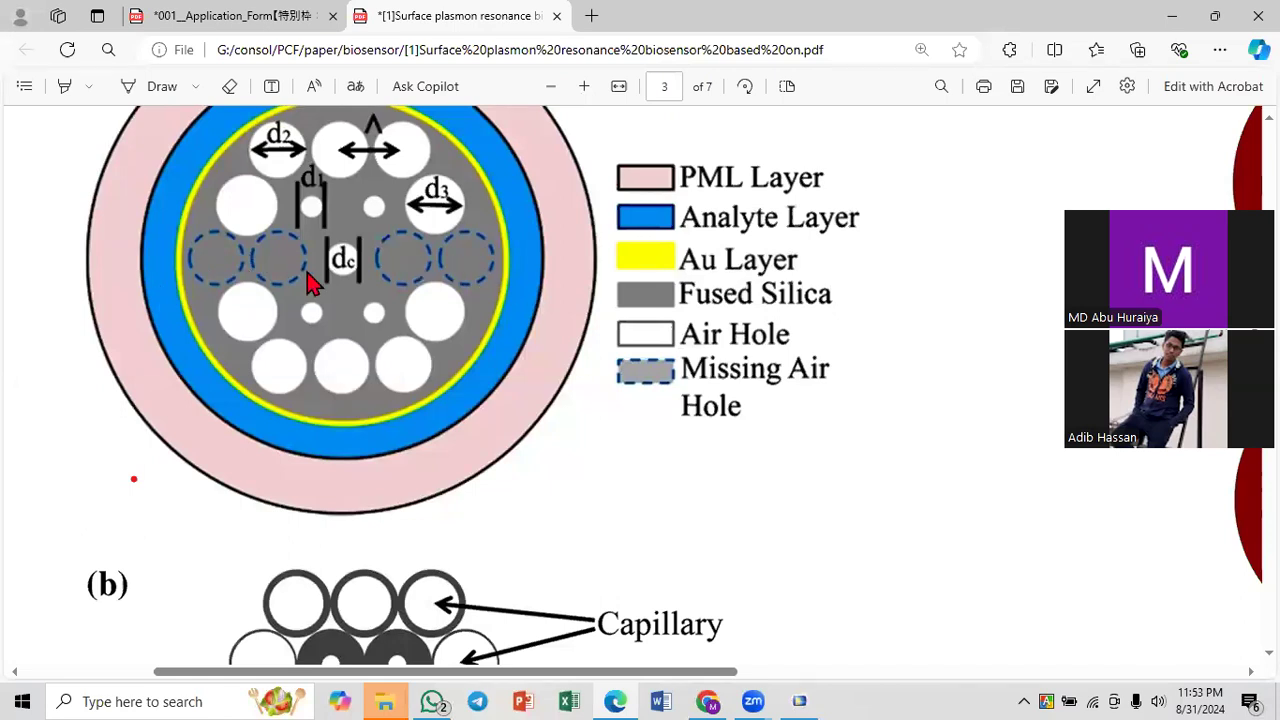
click(612, 692)
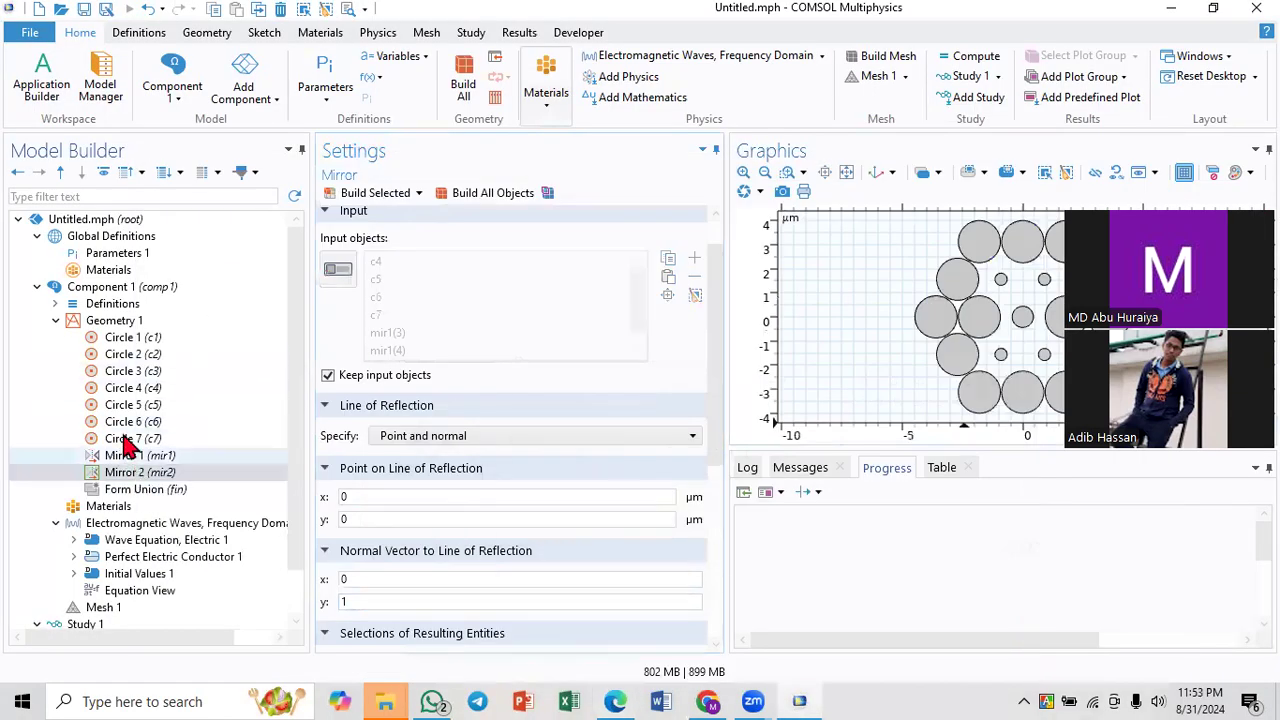
right_click(103, 324)
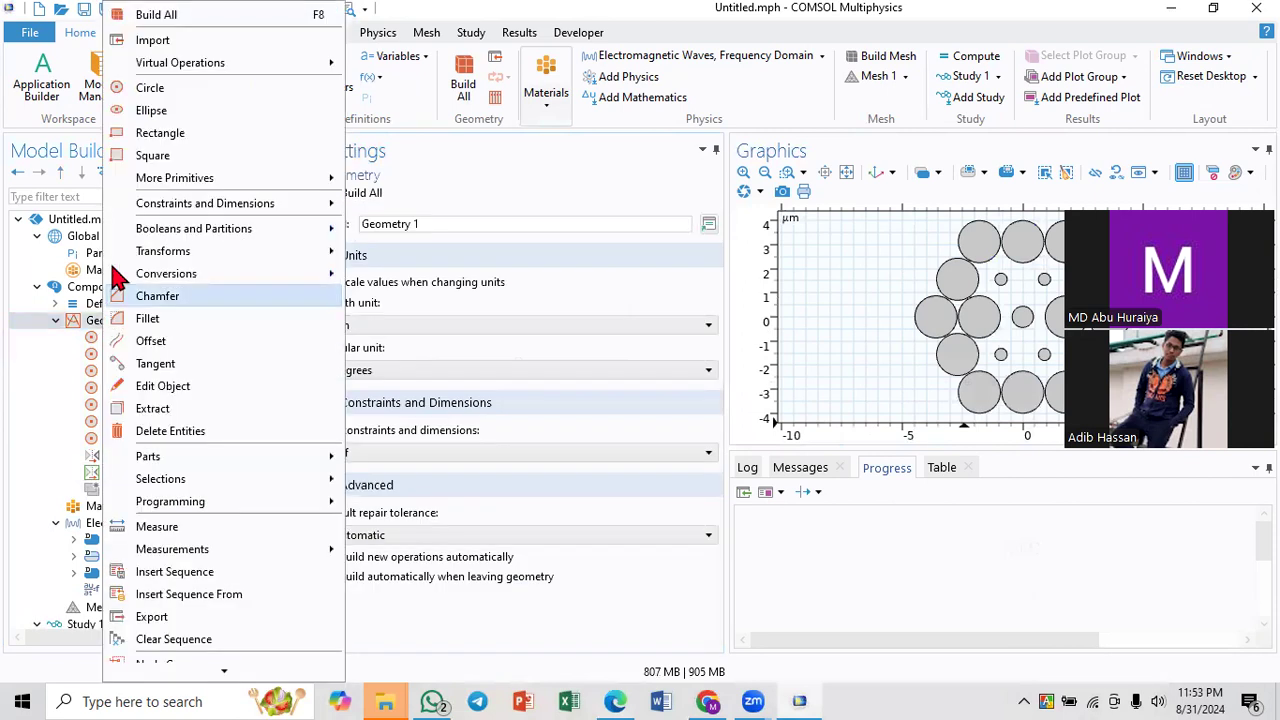
click(170, 431)
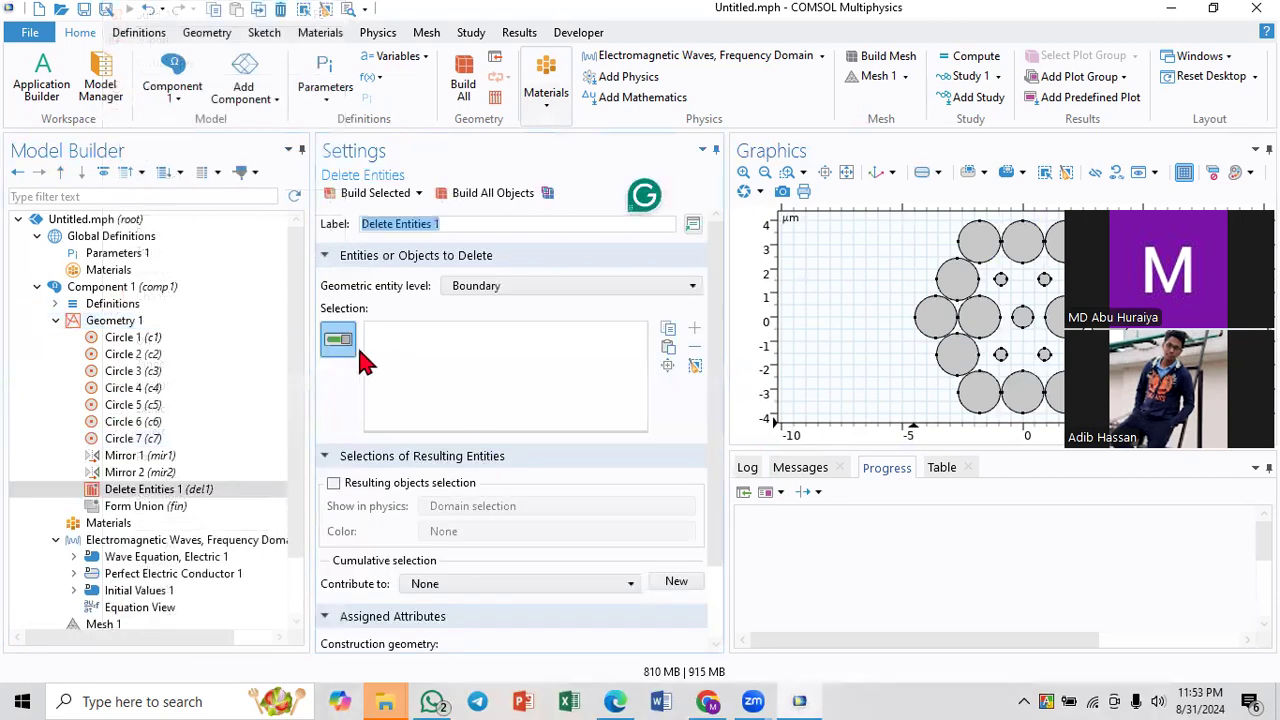
click(521, 288)
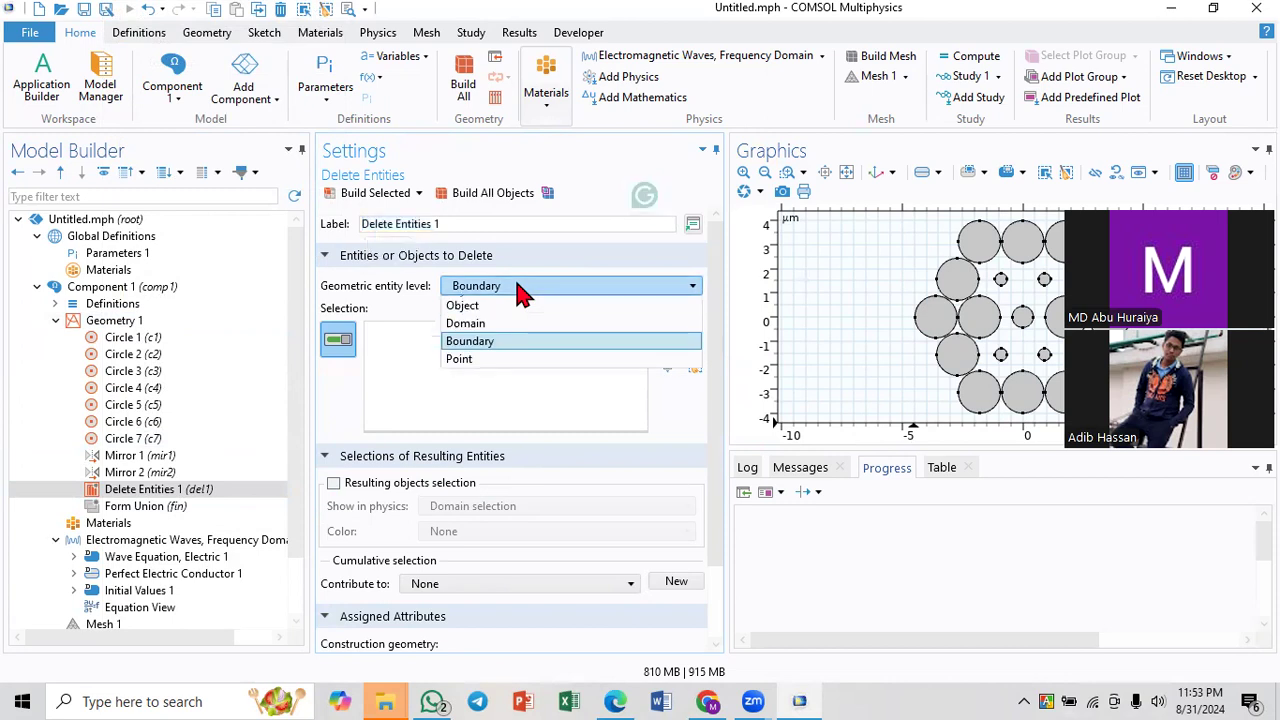
click(497, 325)
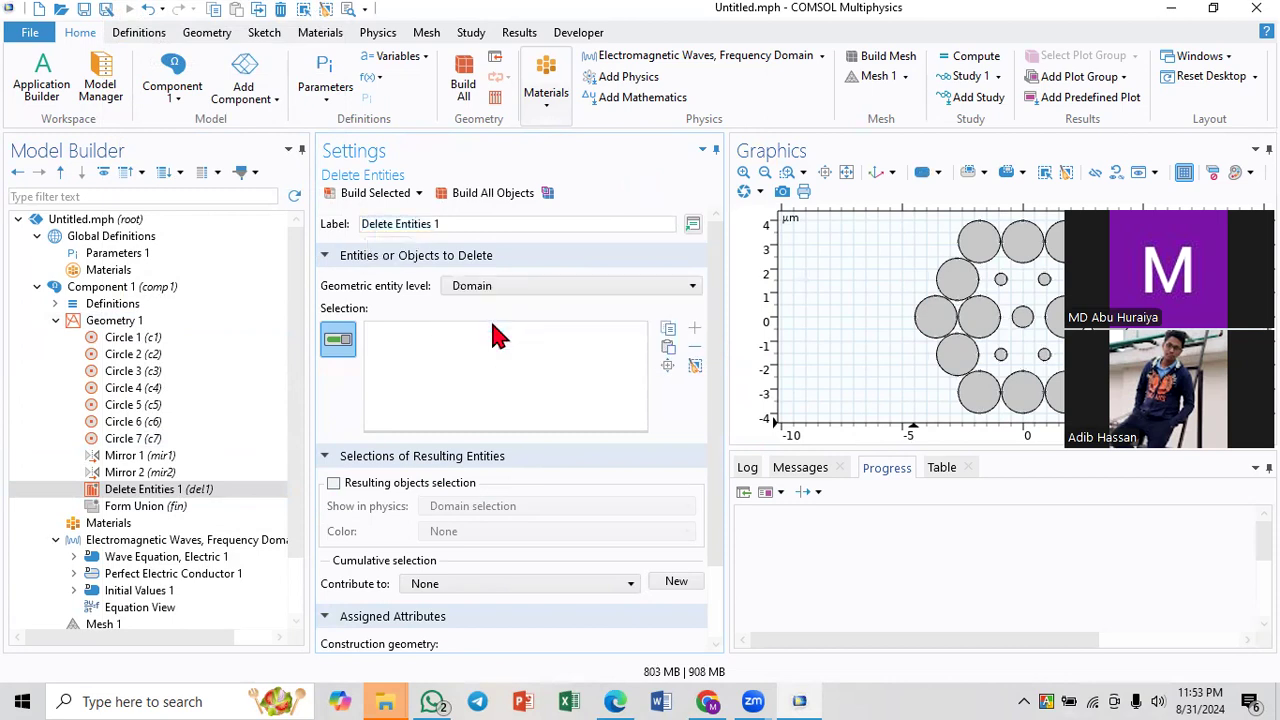
click(956, 328)
click(978, 320)
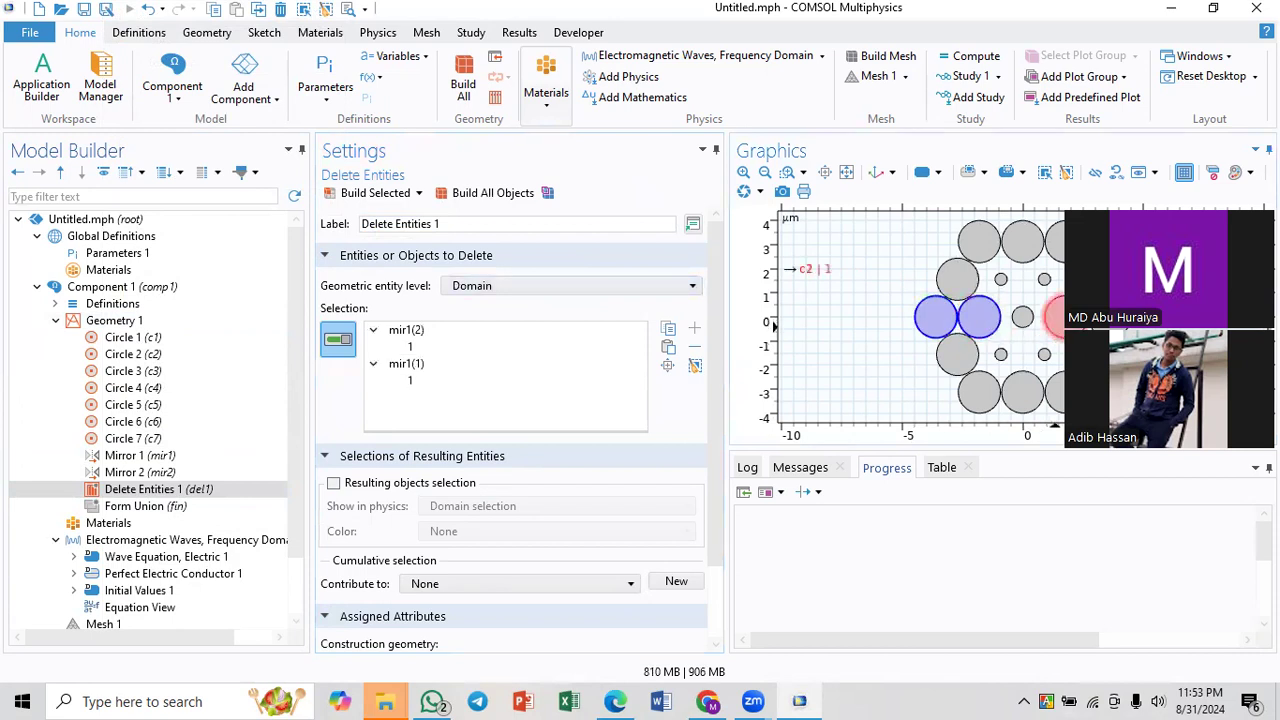
click(1055, 317)
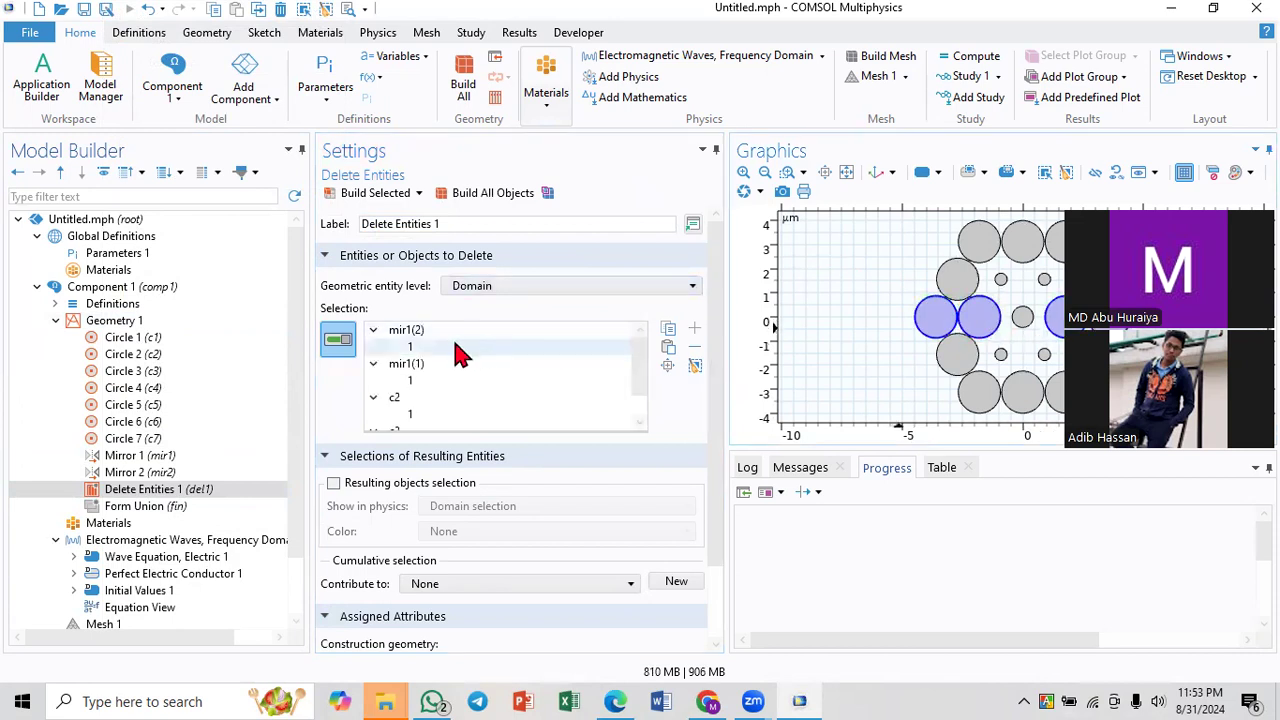
click(366, 194)
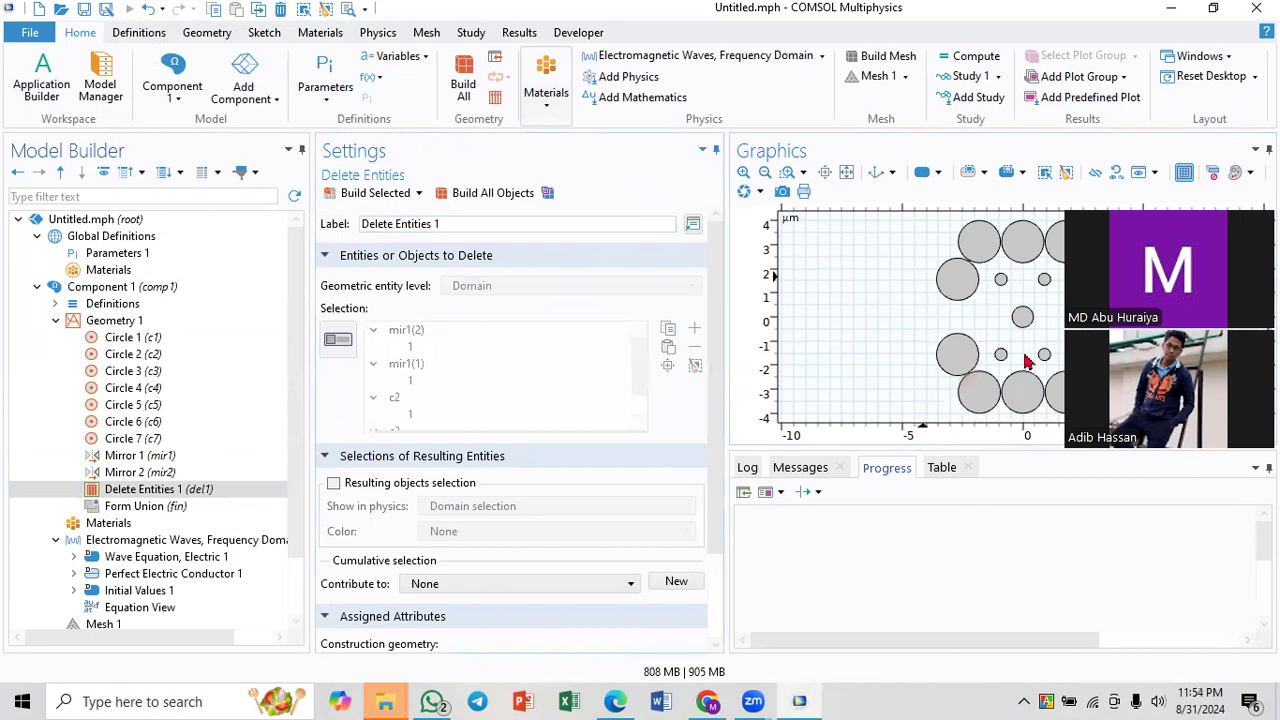
- Build all objects and compare the resulting air-hole layout with the cross-section figure in the paper
click(495, 196)
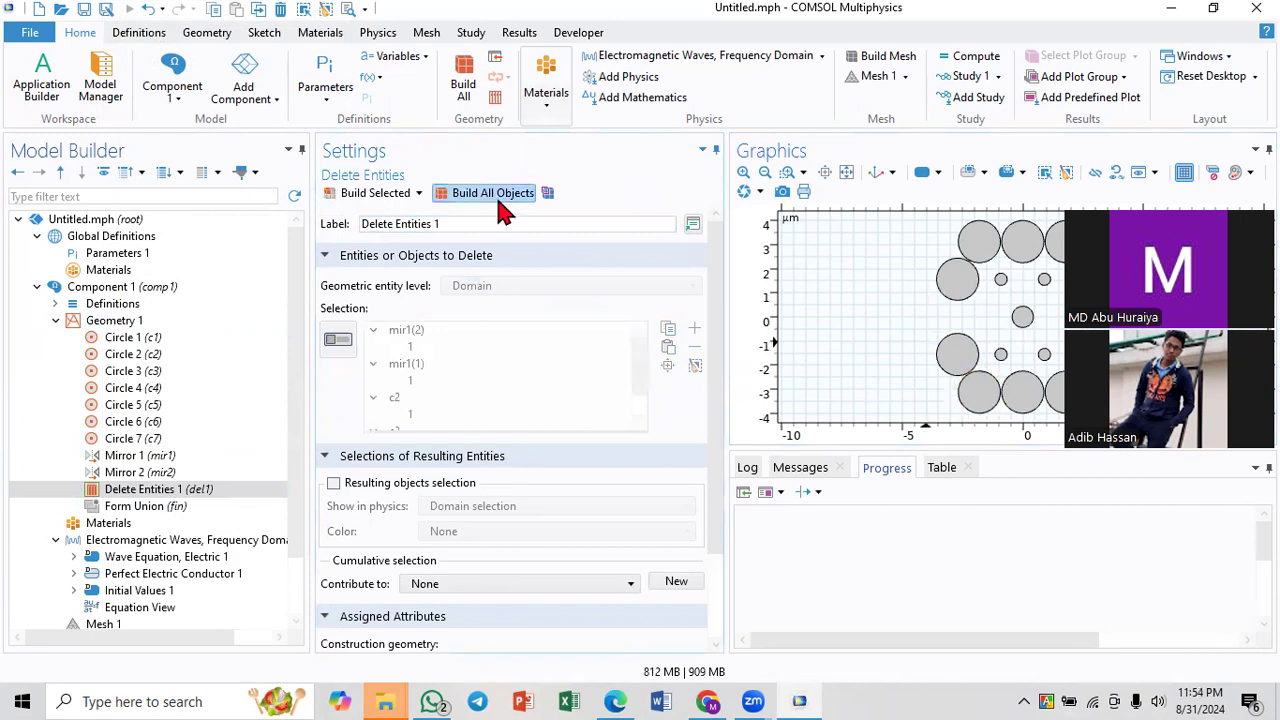
click(615, 701)
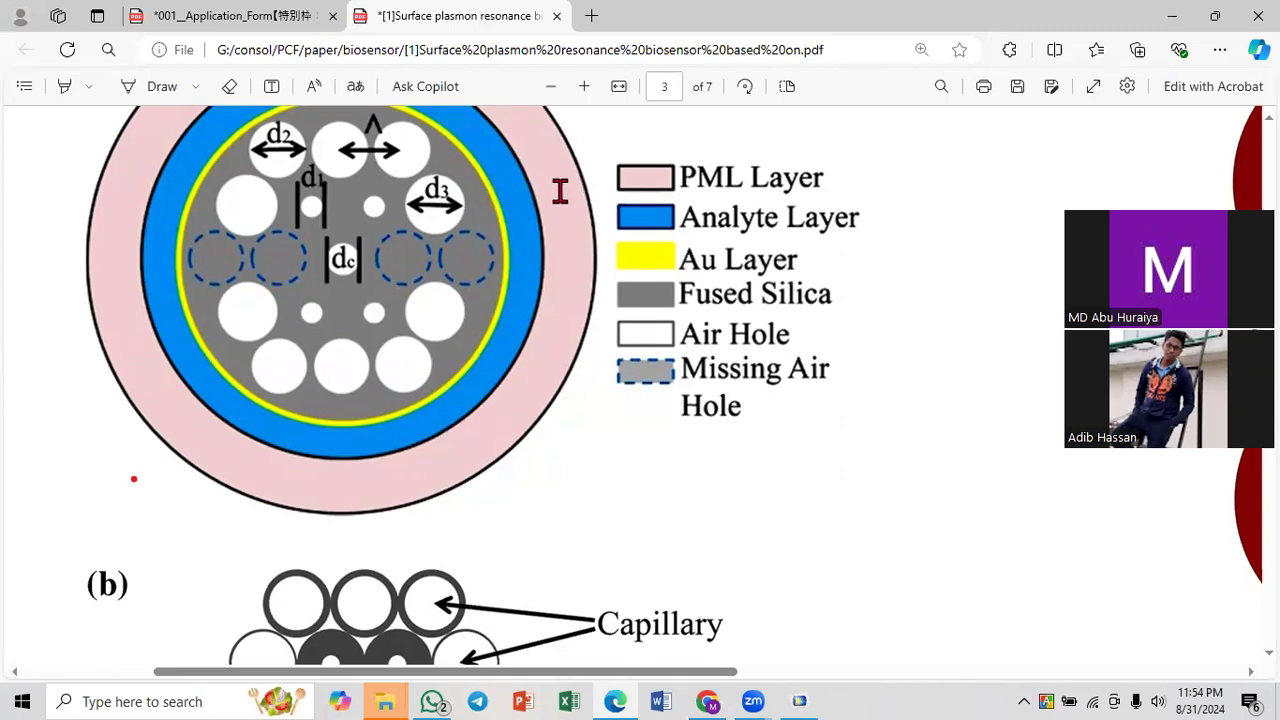
click(799, 701)
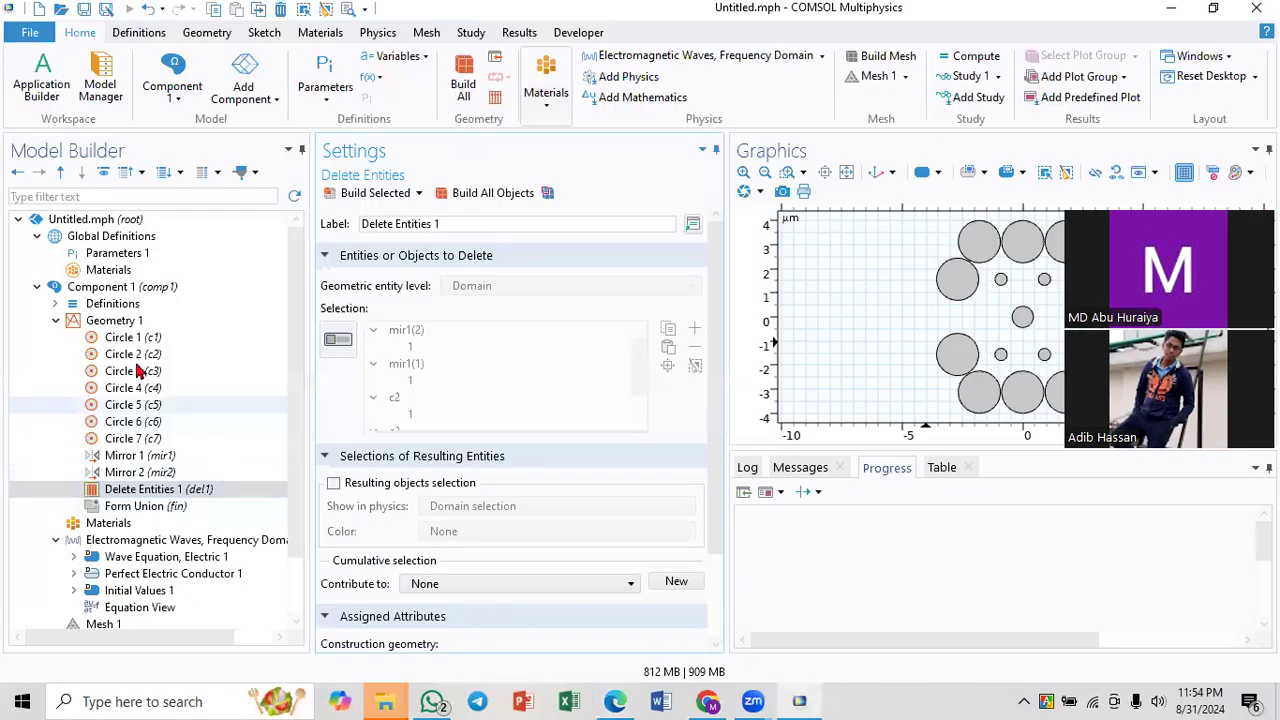
click(106, 322)
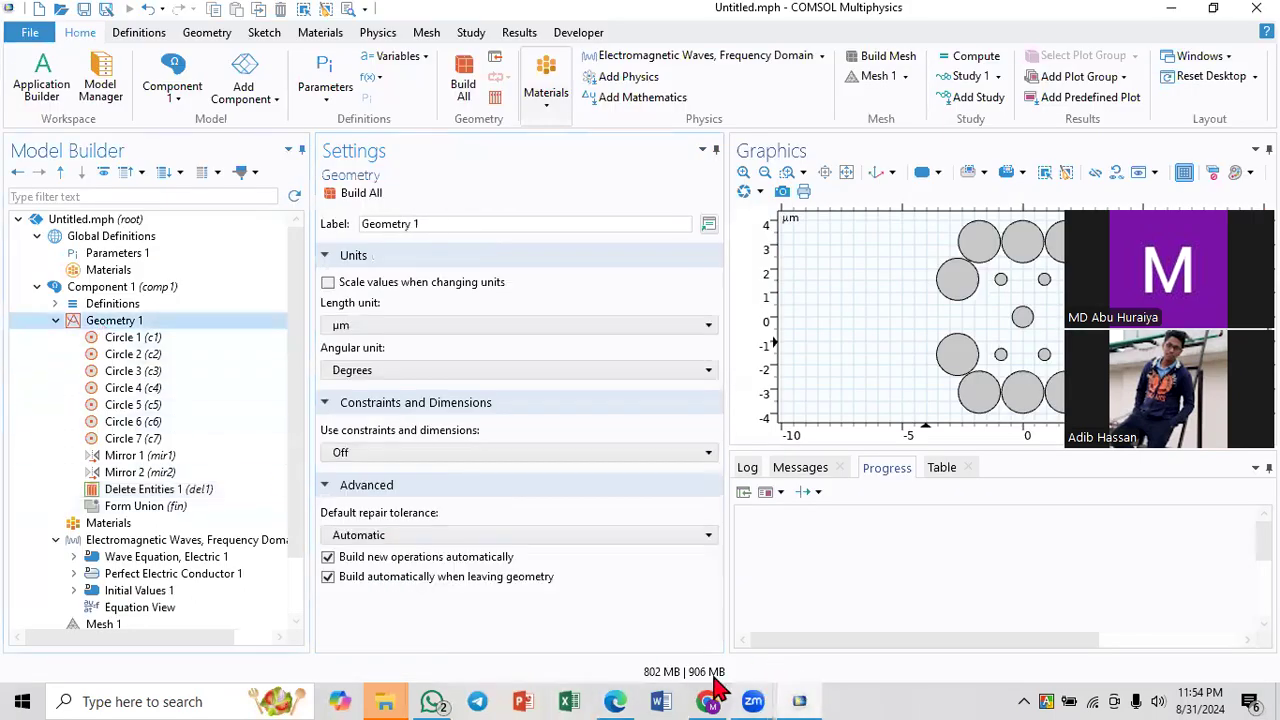
click(615, 701)
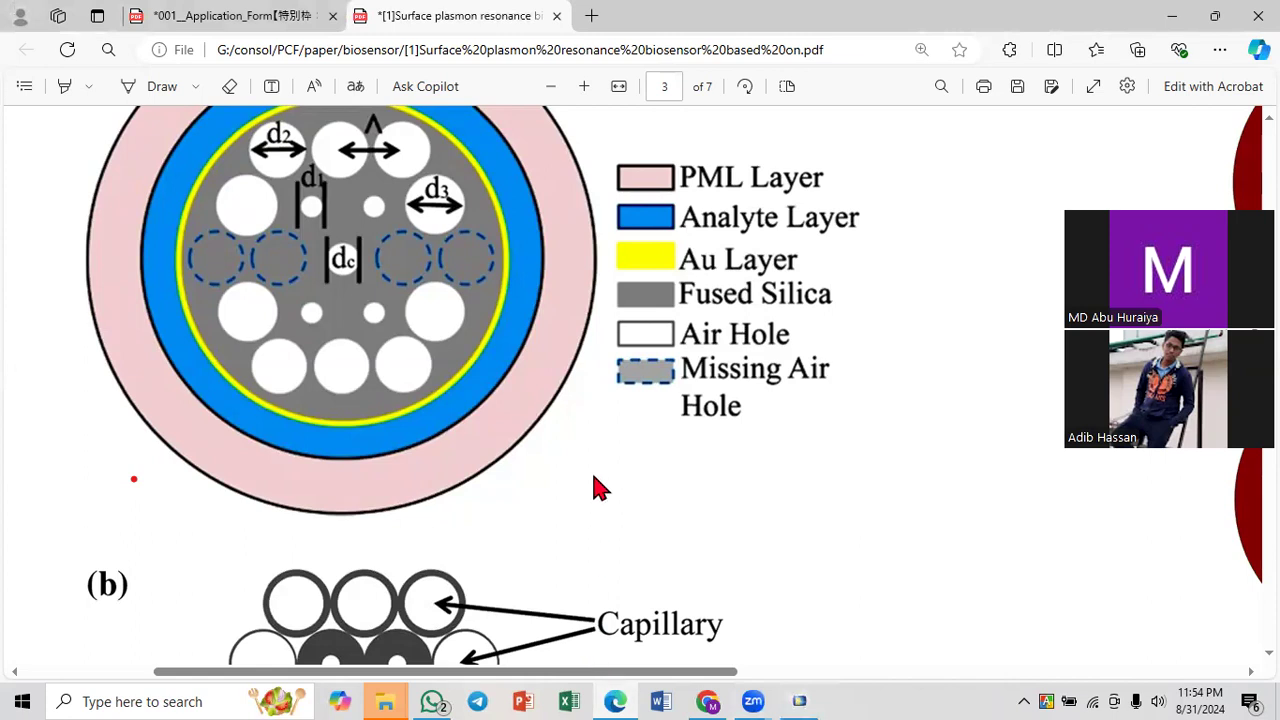
ctrl+scroll(573, 494, down, 3)
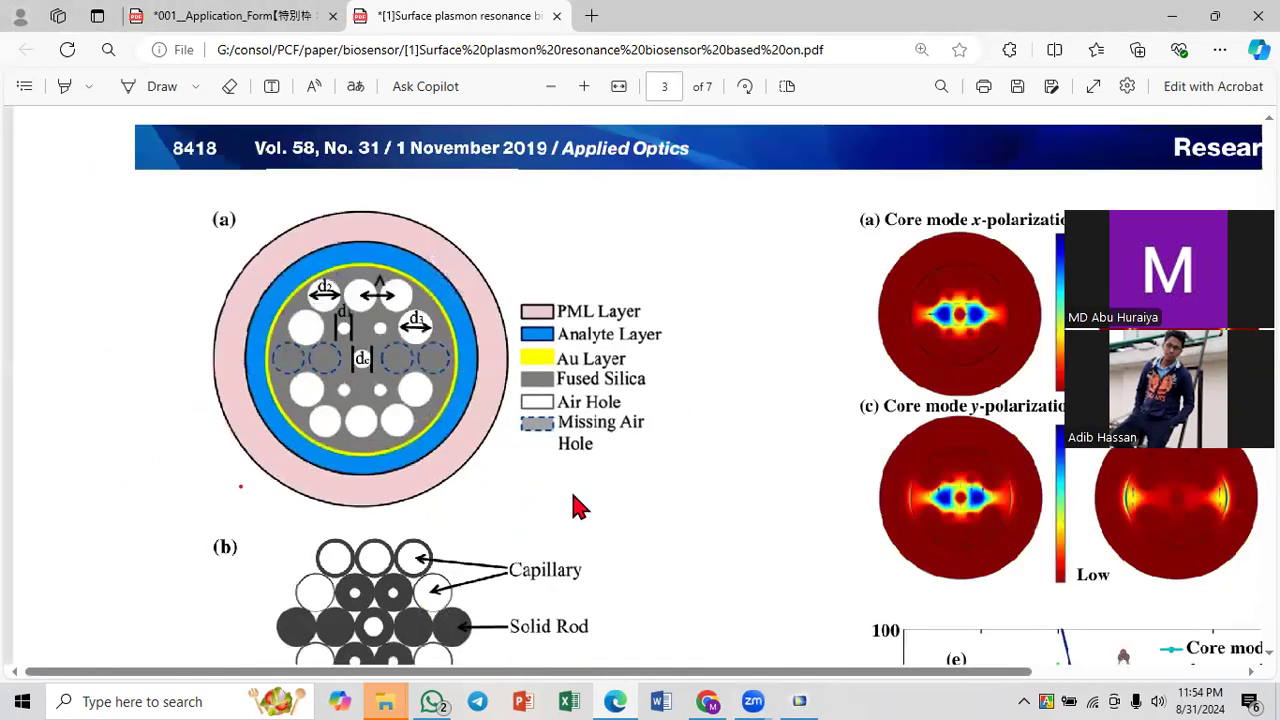
click(808, 690)
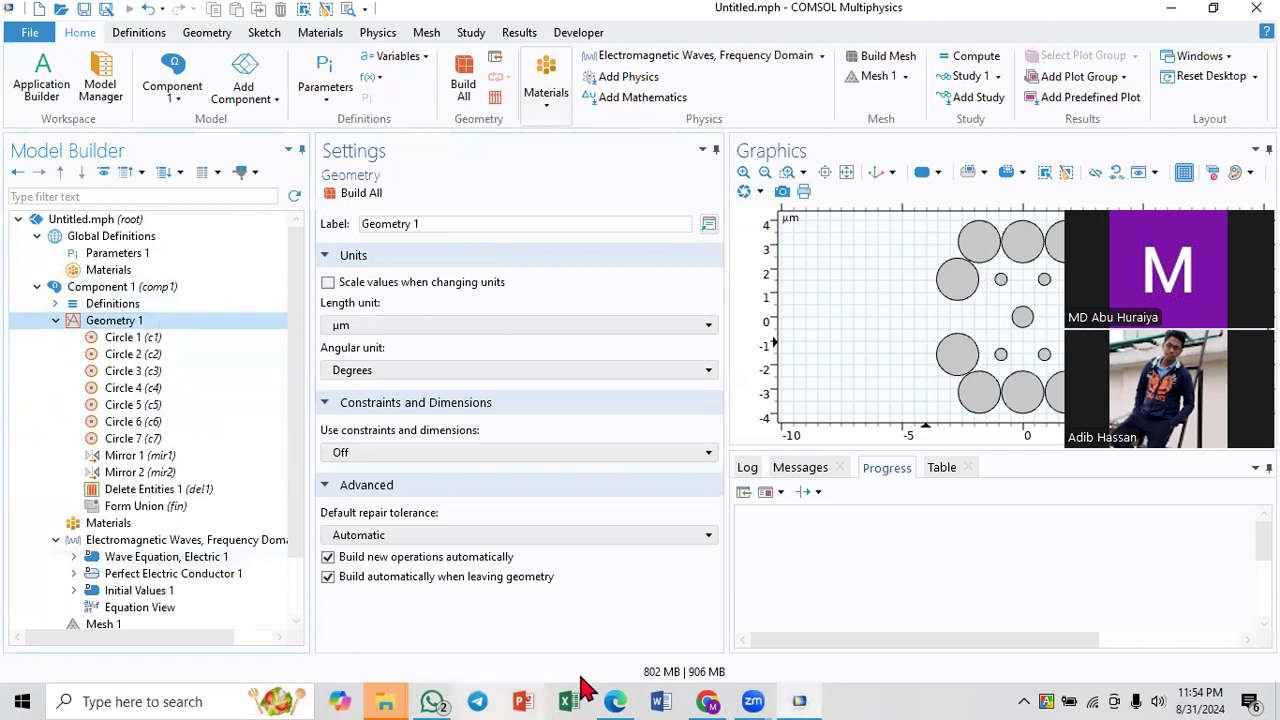
- Look through the paper's structure model and neighbouring sections for the sensor's remaining structural dimensions
click(615, 701)
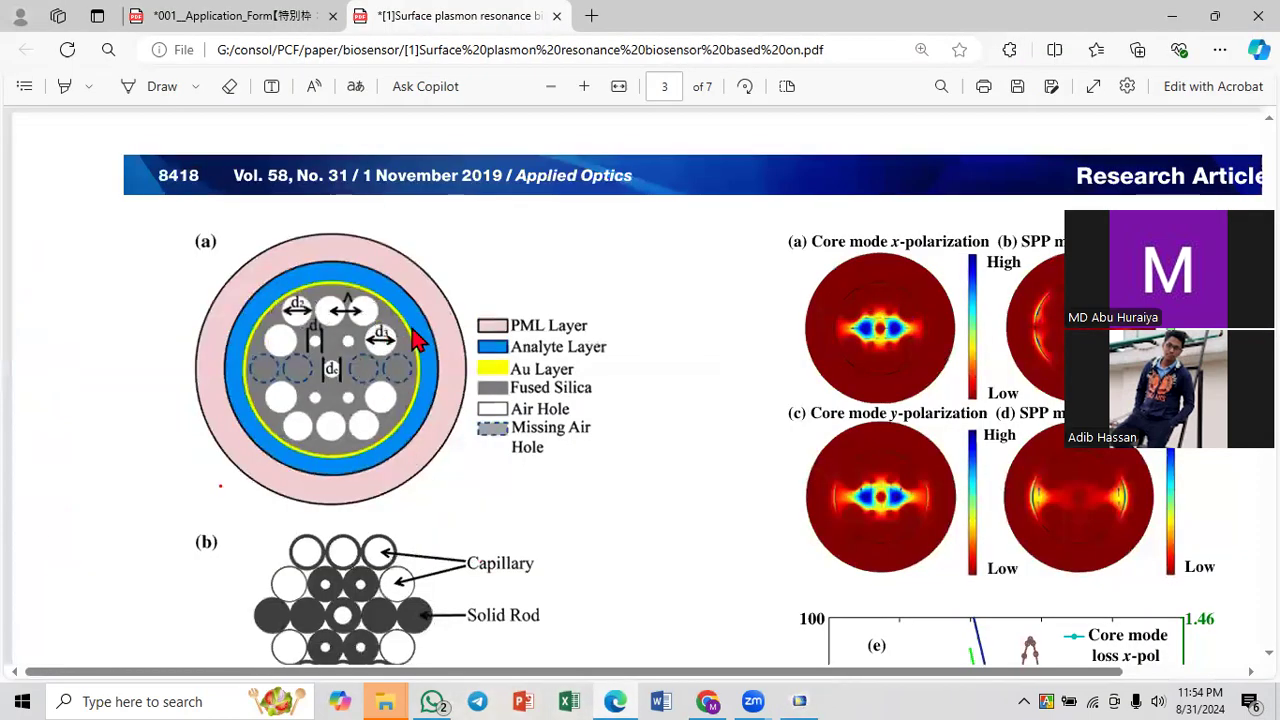
scroll(597, 266, up, 10)
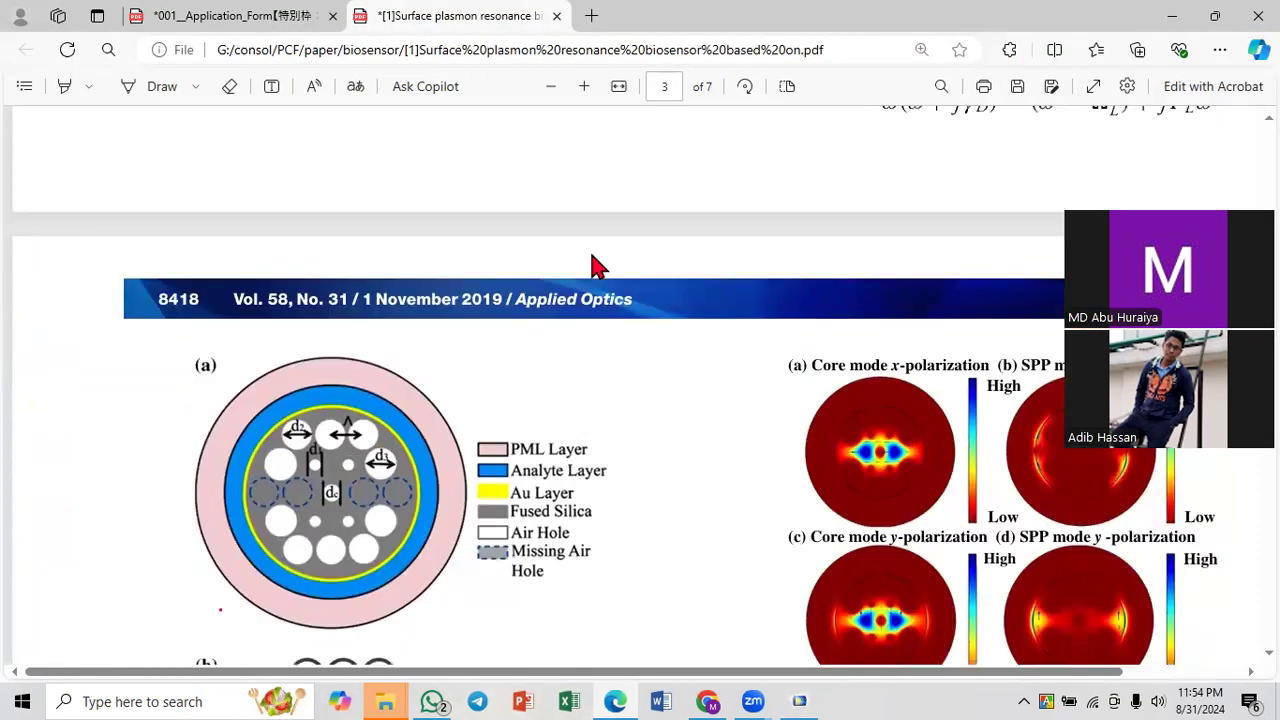
scroll(806, 290, up, 3)
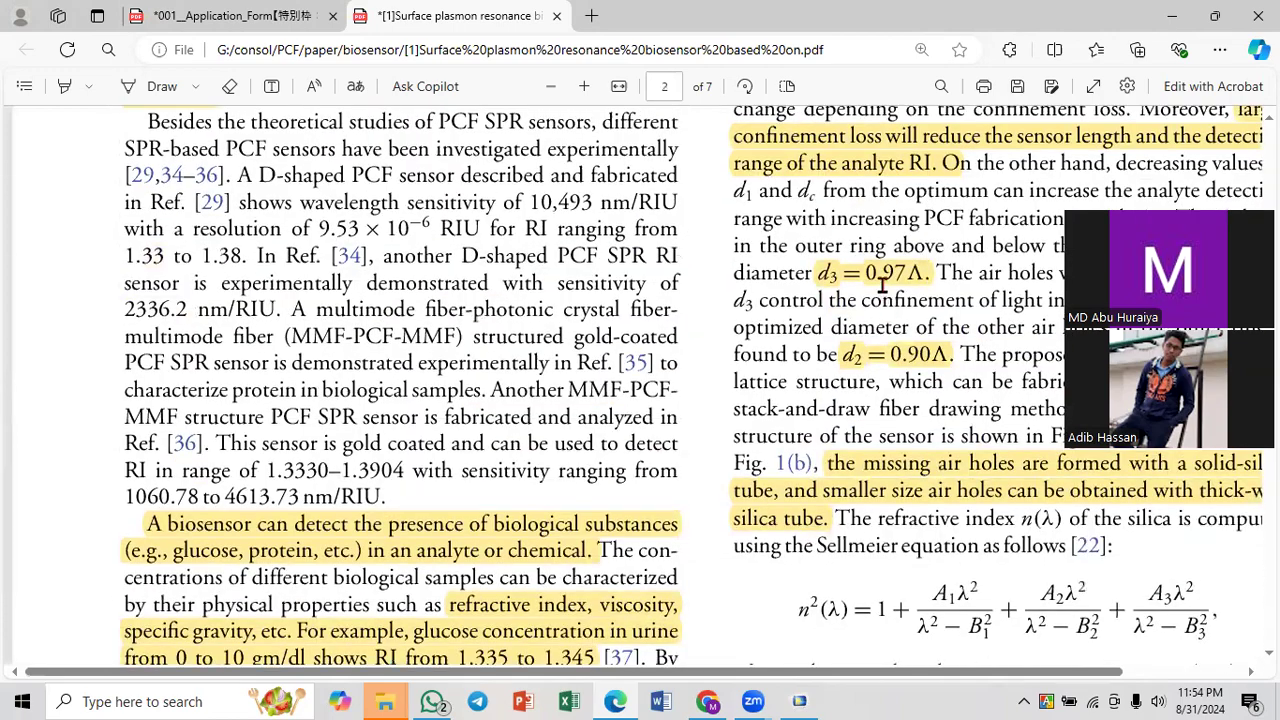
scroll(1050, 353, up, 4)
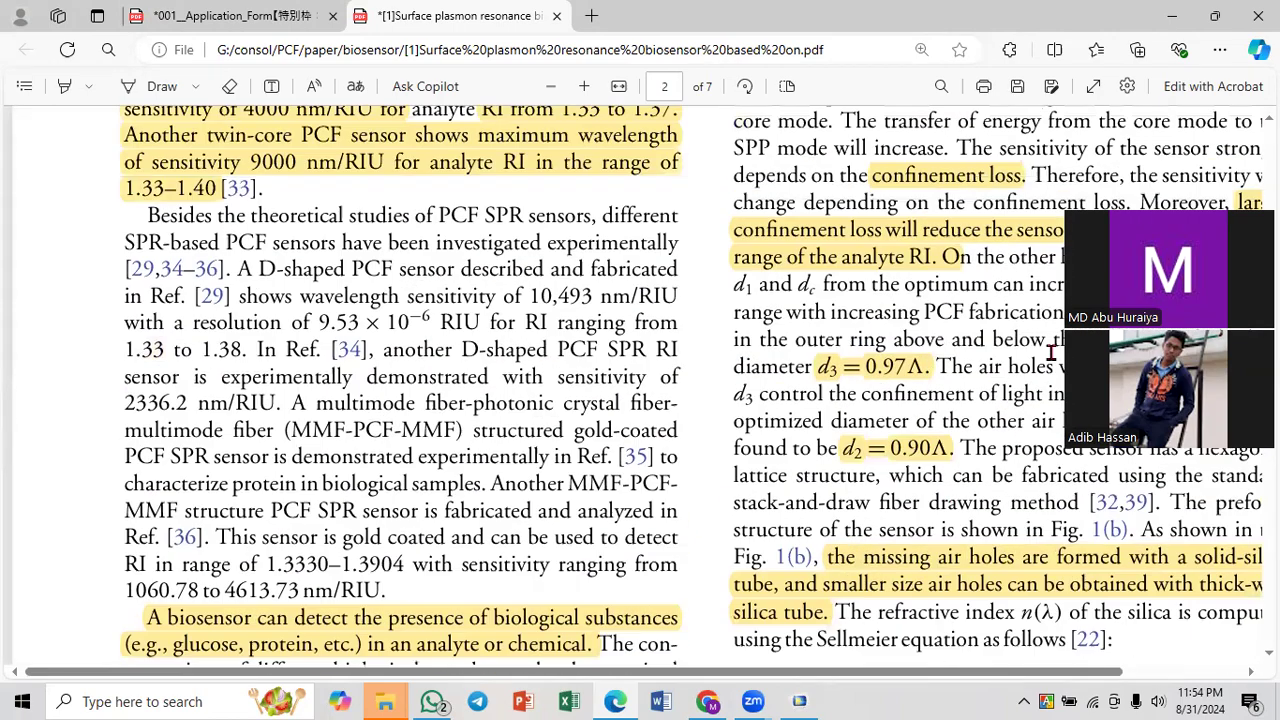
scroll(1052, 353, down, 1)
scroll(1052, 352, down, 1)
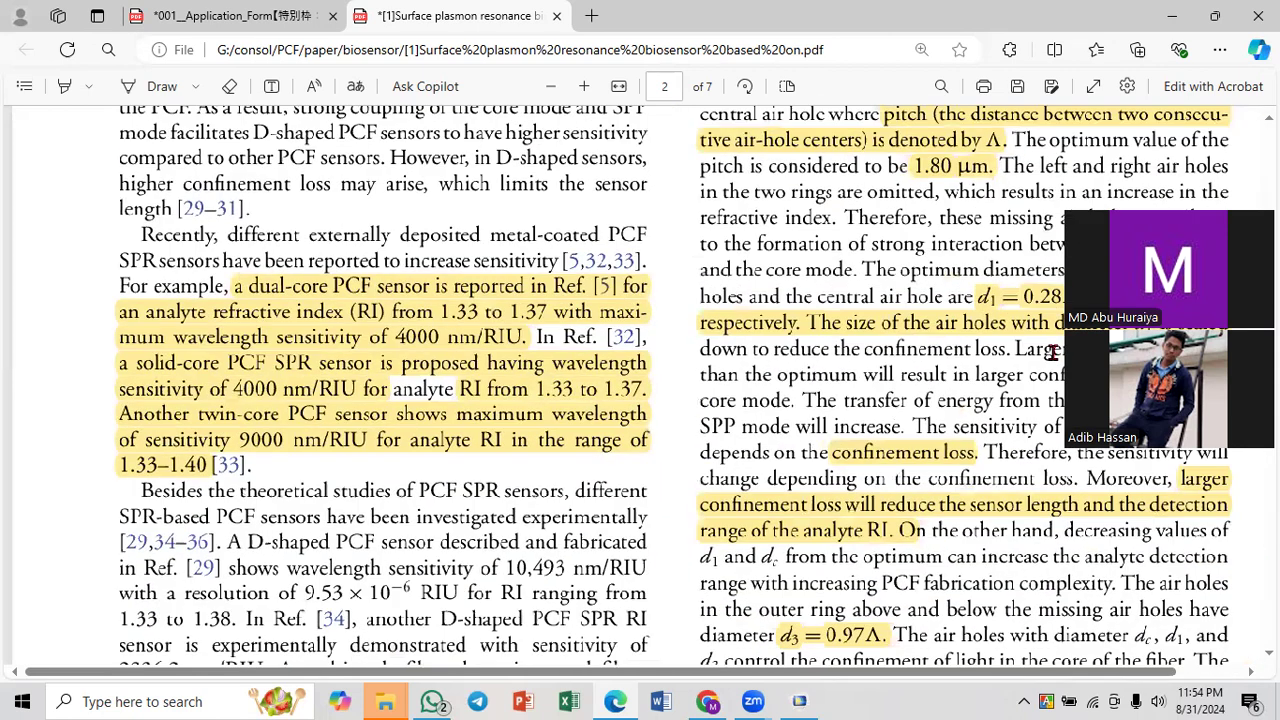
scroll(932, 495, down, 1)
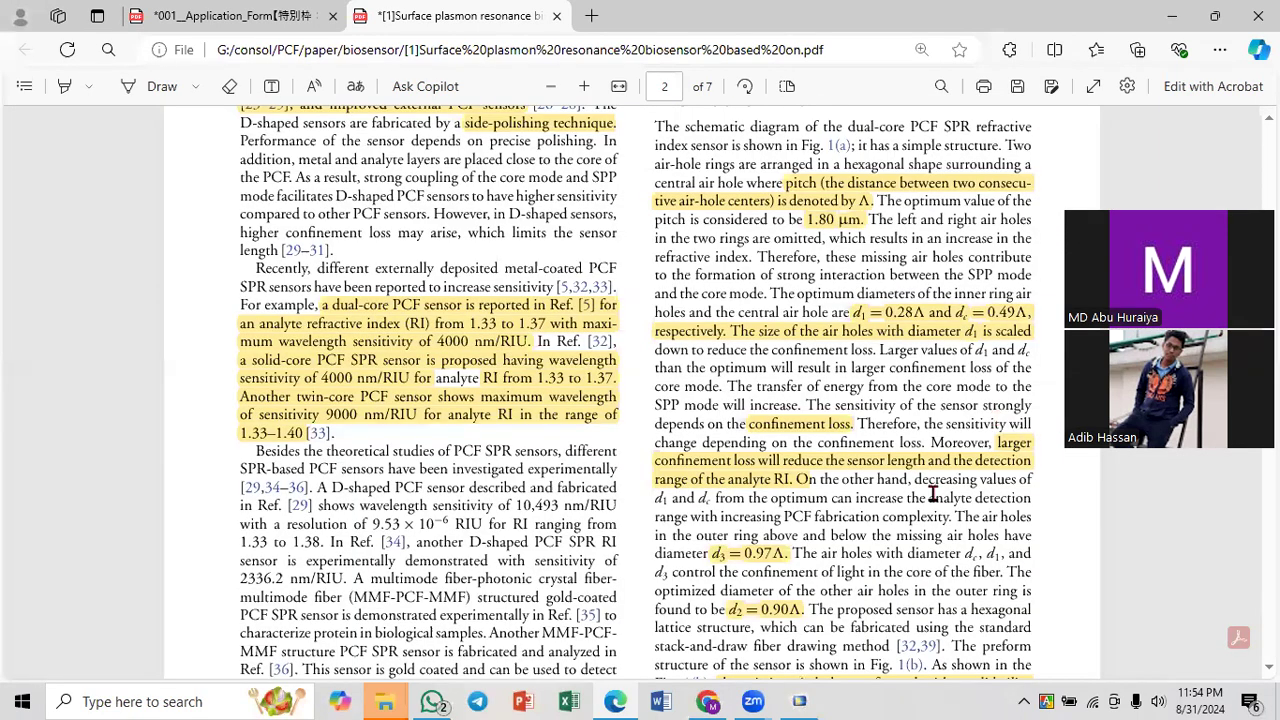
scroll(932, 495, down, 1)
scroll(935, 496, up, 2)
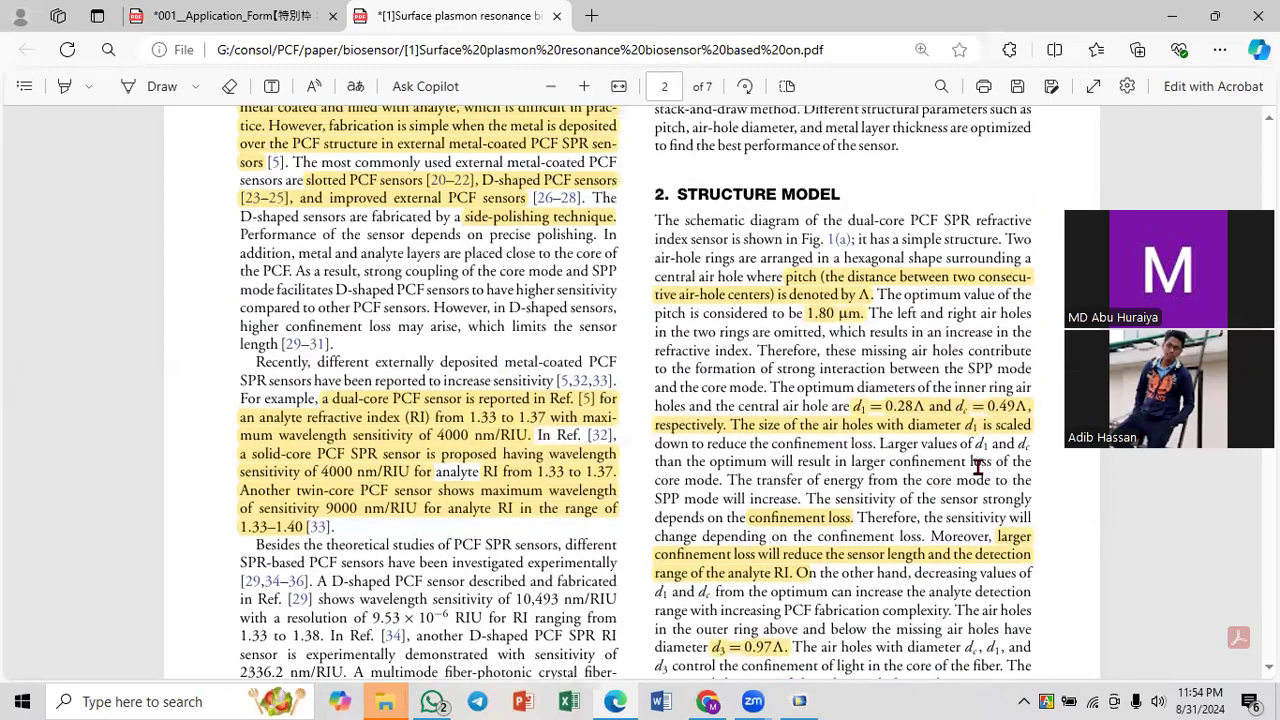
scroll(977, 466, down, 2)
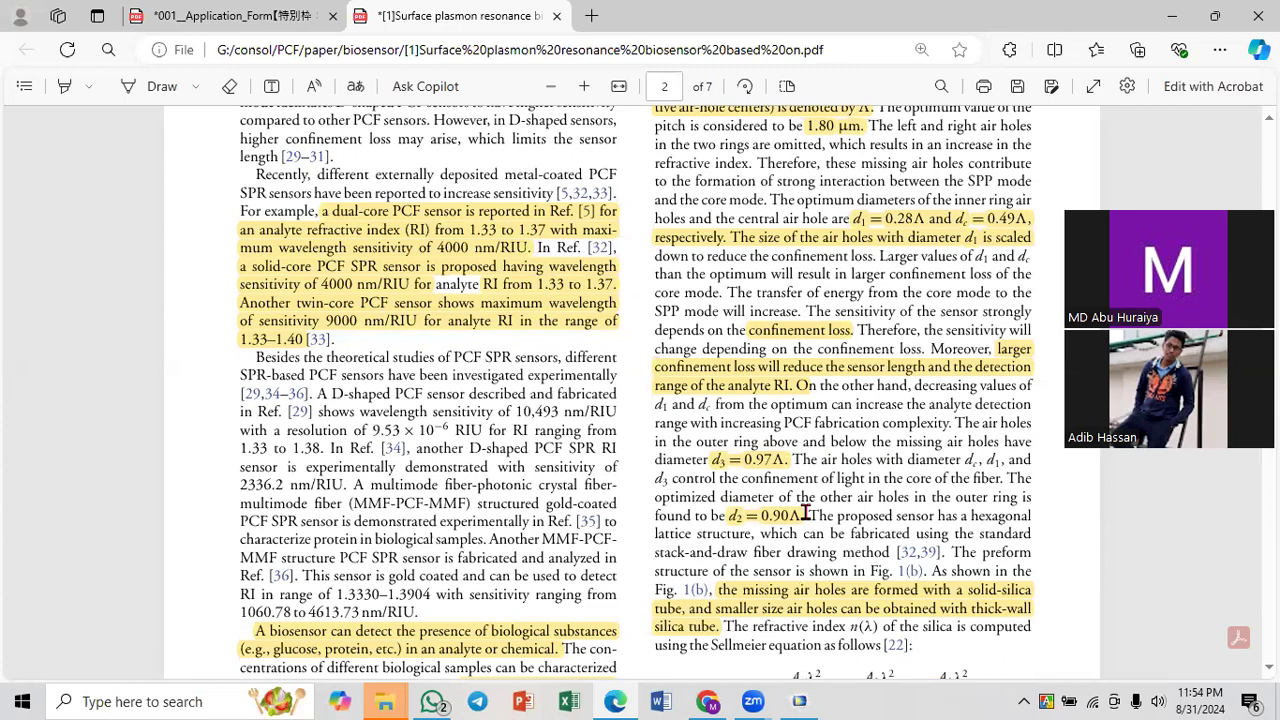
scroll(806, 514, down, 12)
scroll(693, 541, down, 4)
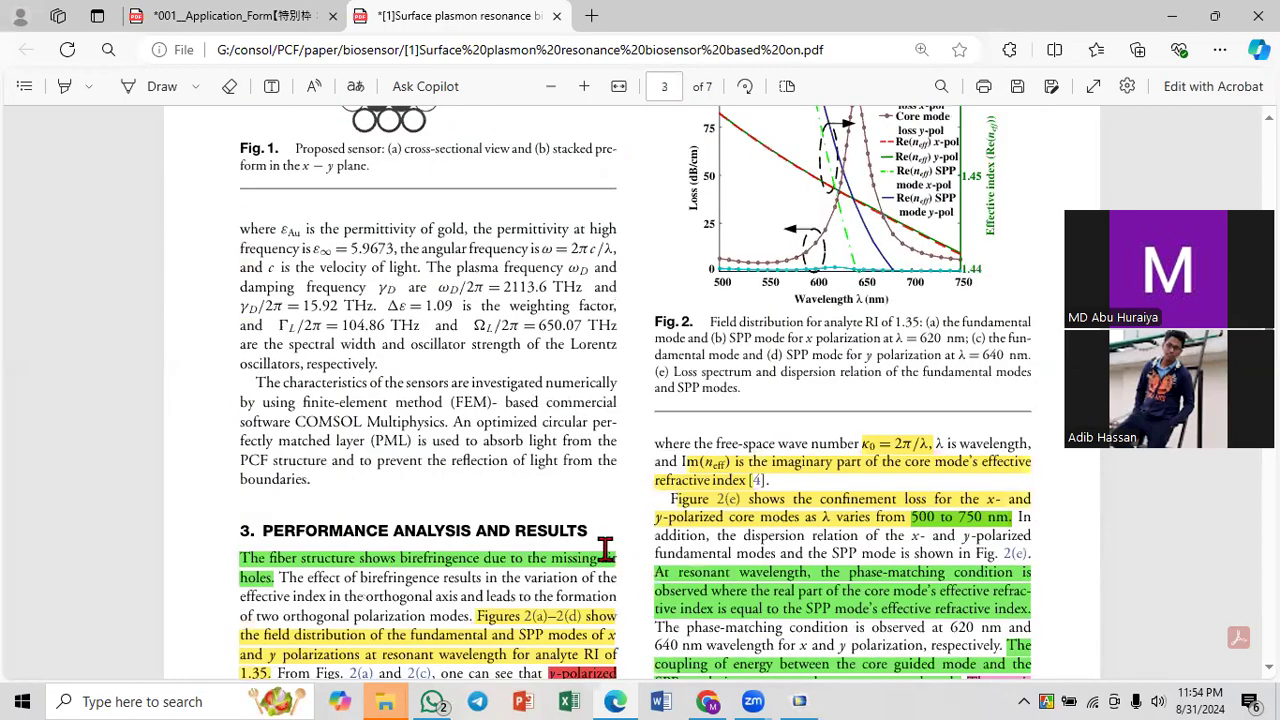
scroll(606, 549, down, 2)
scroll(606, 549, up, 15)
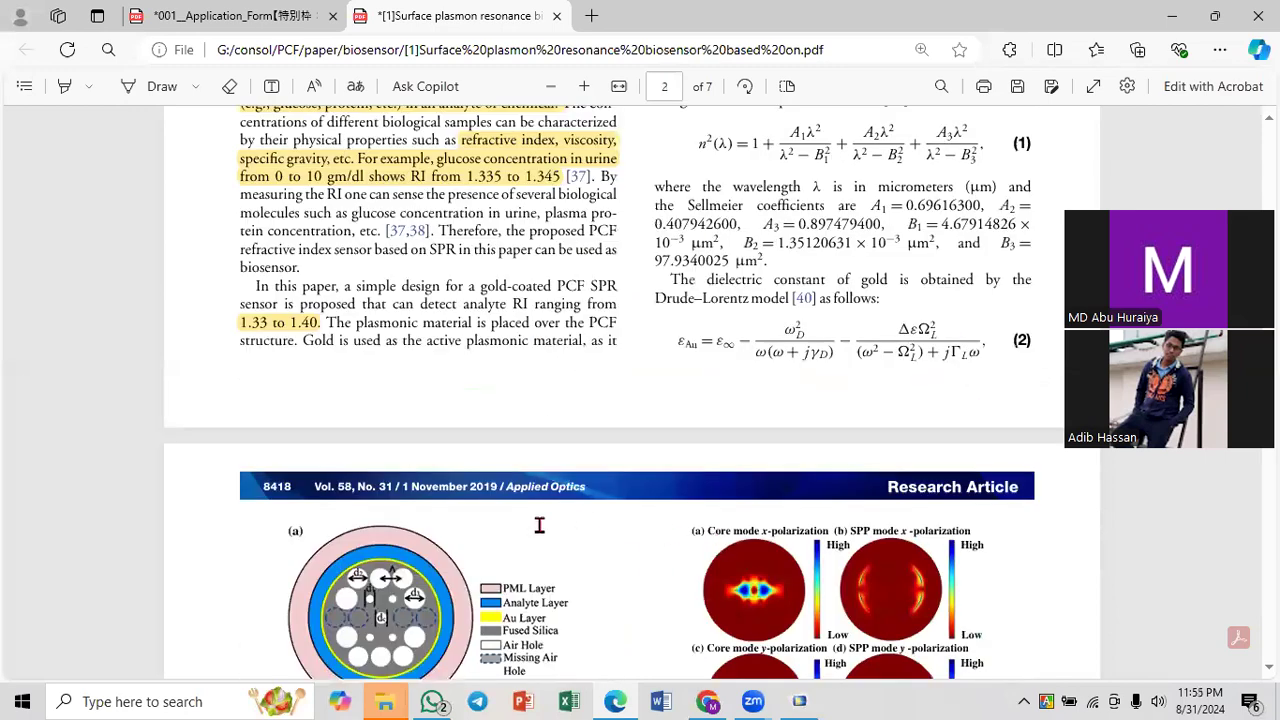
scroll(655, 469, up, 2)
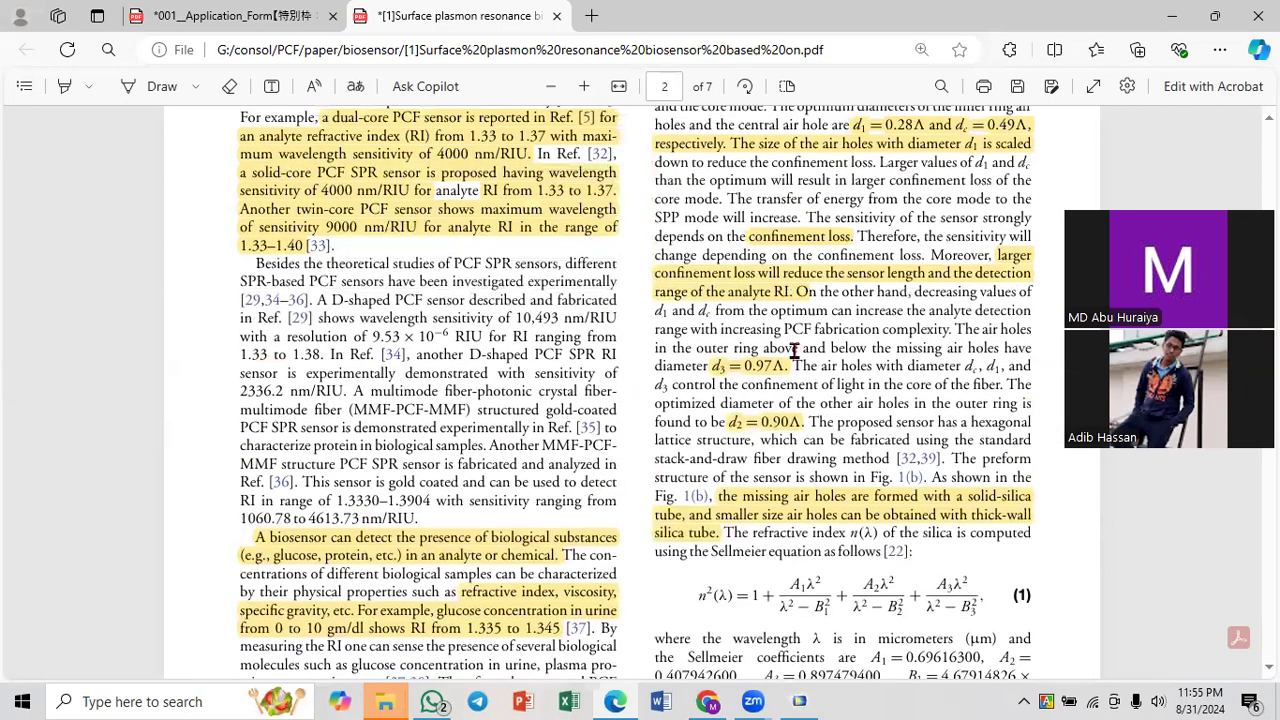
scroll(789, 367, up, 2)
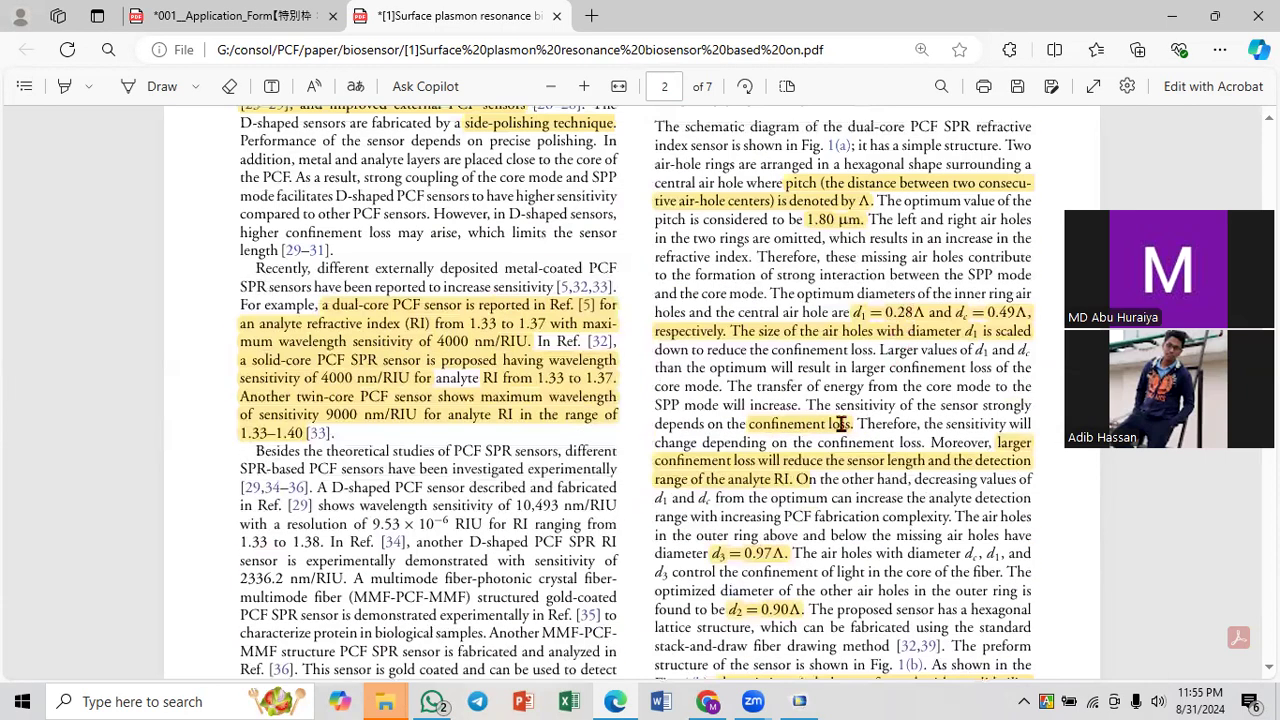
scroll(812, 490, down, 1)
scroll(812, 490, up, 2)
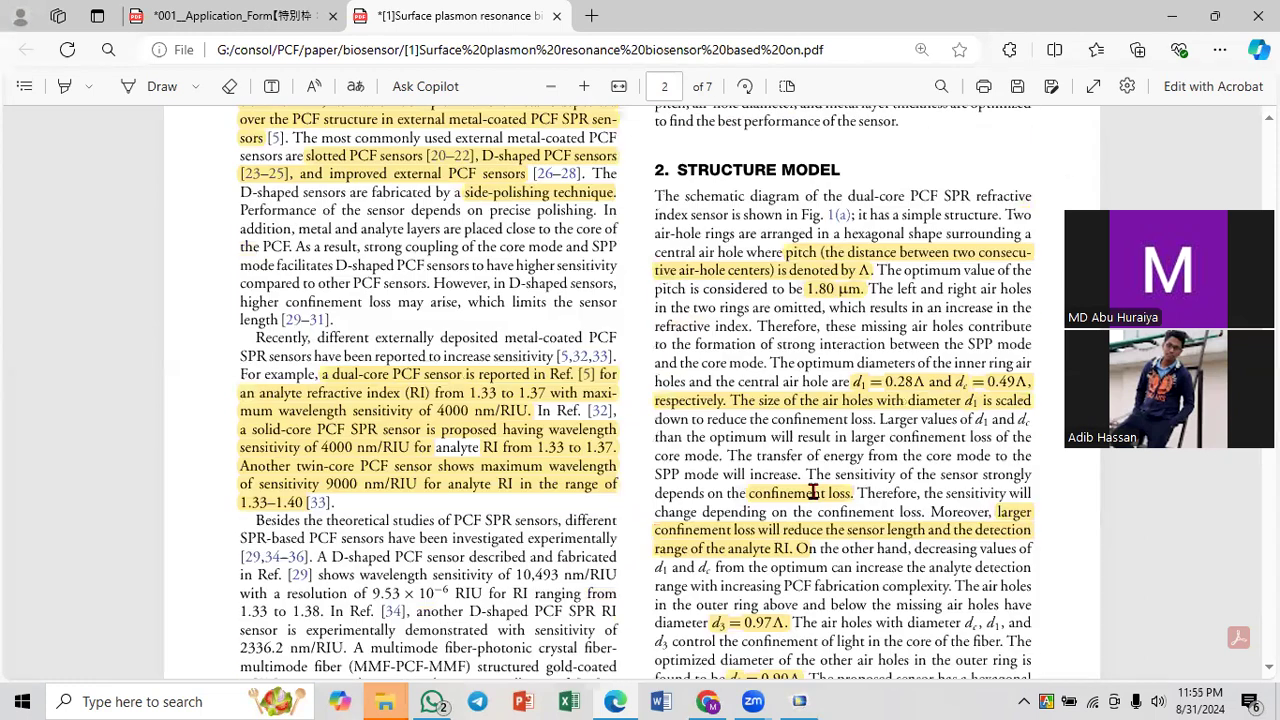
scroll(805, 570, up, 1)
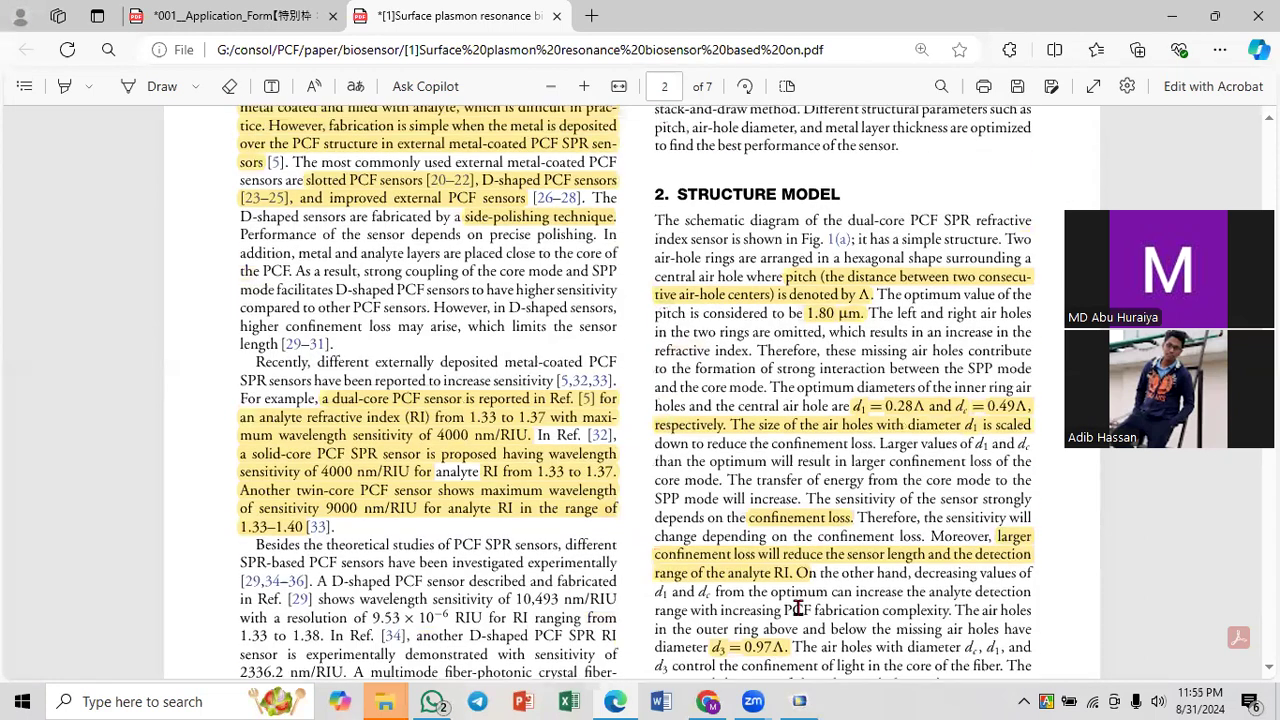
- Return to COMSOL and add a global parameter tau with the expression 40[nm] to Parameters 1
click(799, 698)
click(140, 256)
click(352, 390)
text(t)
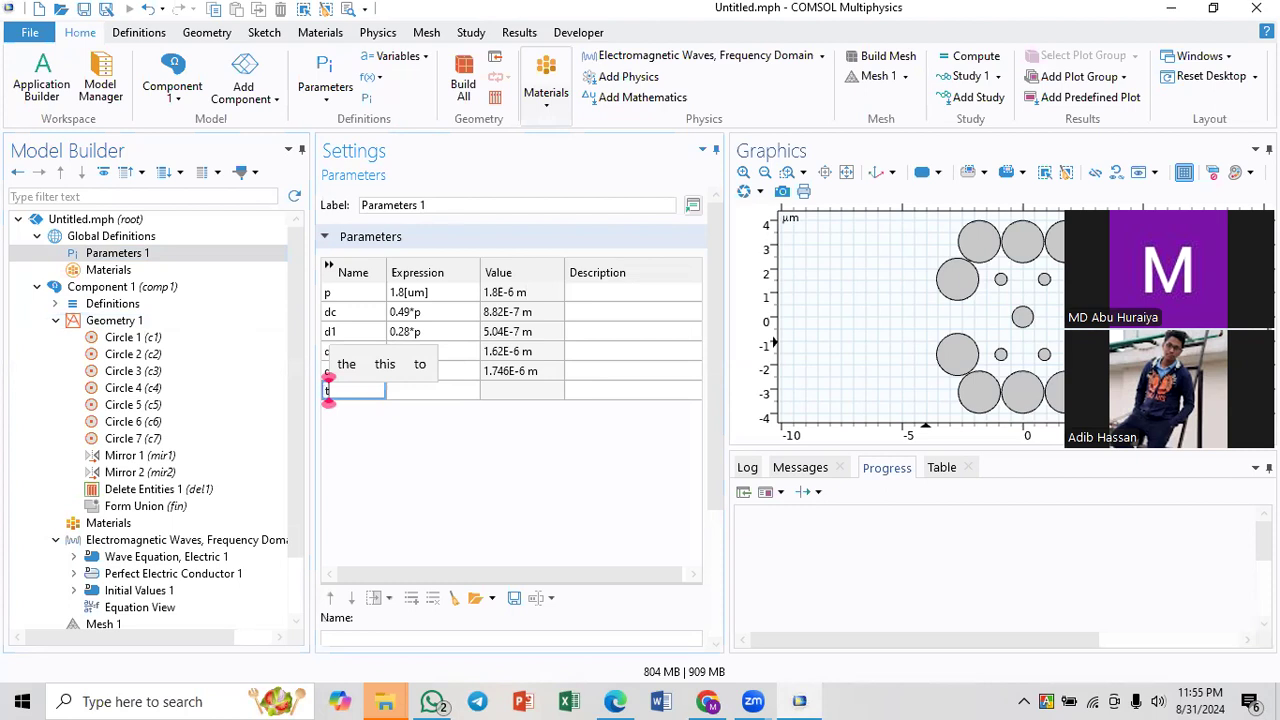
text(a)
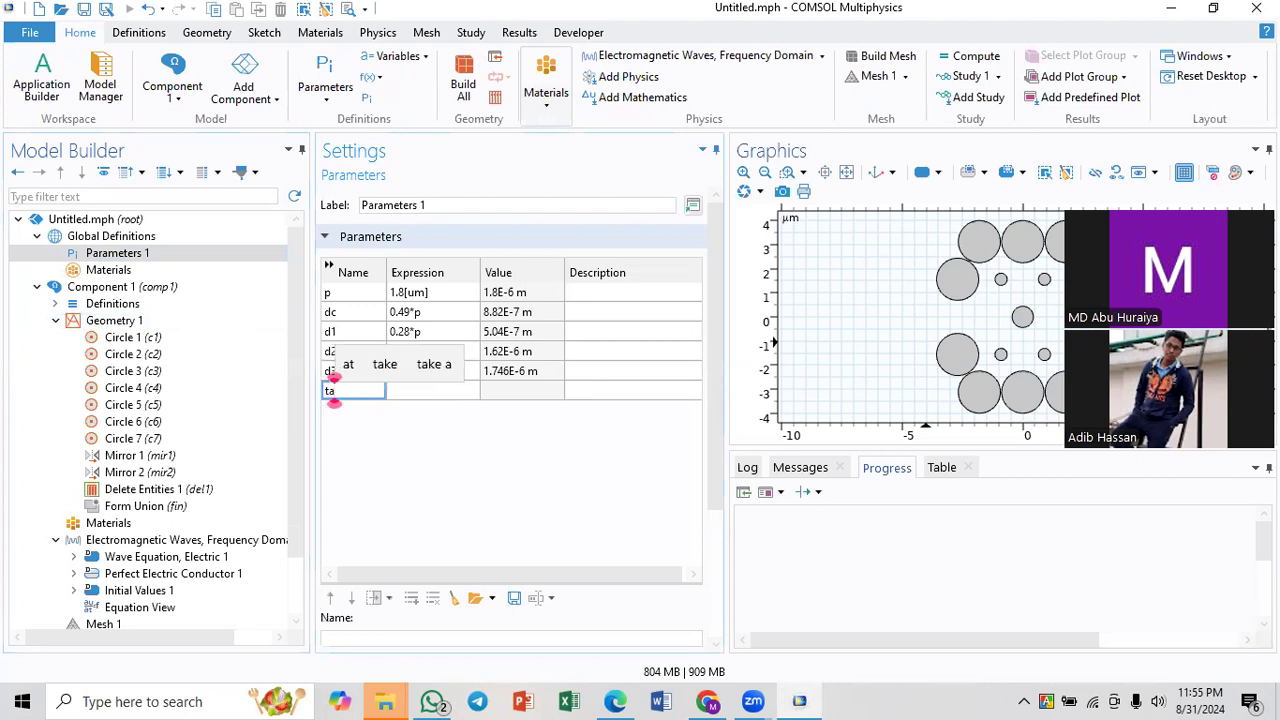
text(u)
click(453, 390)
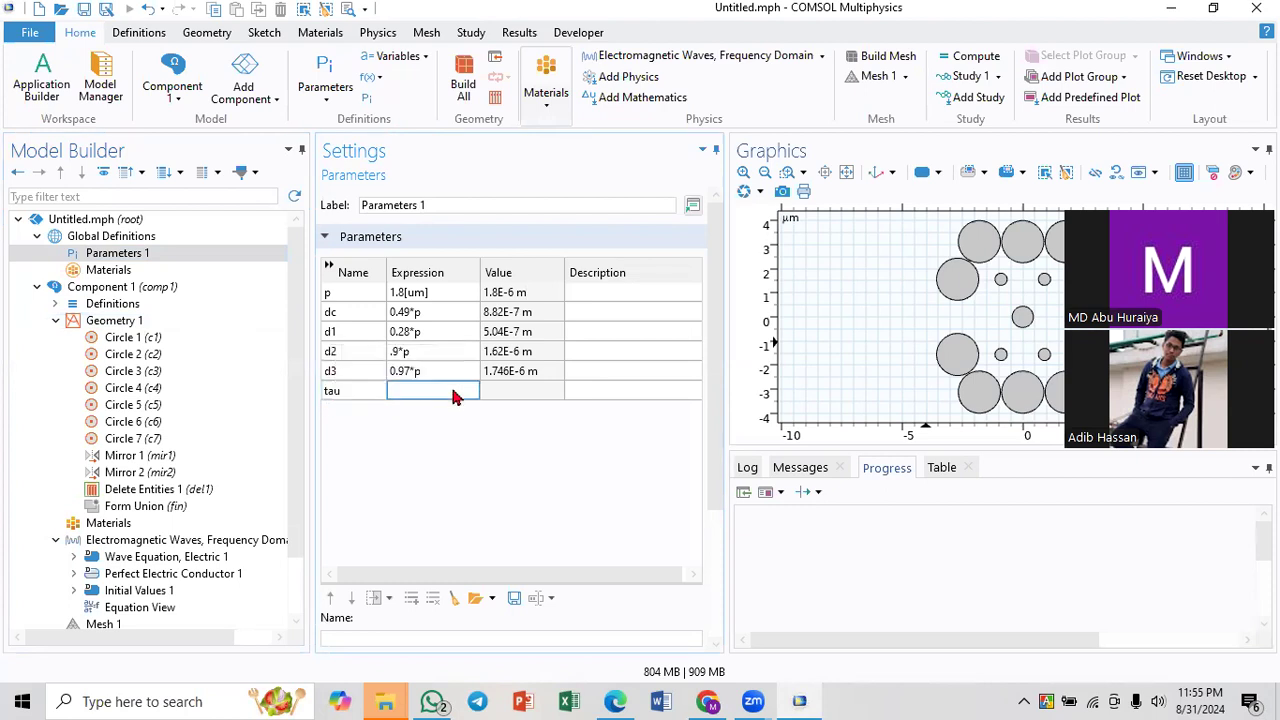
click(378, 392)
click(438, 389)
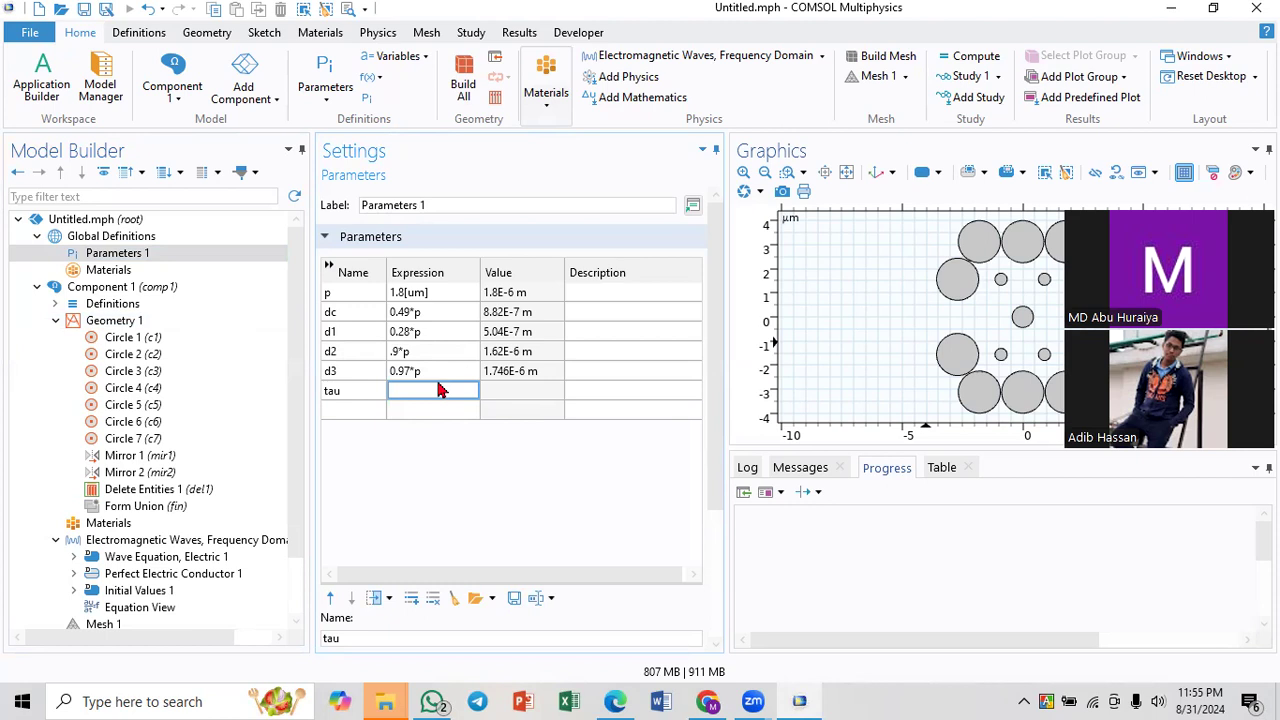
text(40[nm)
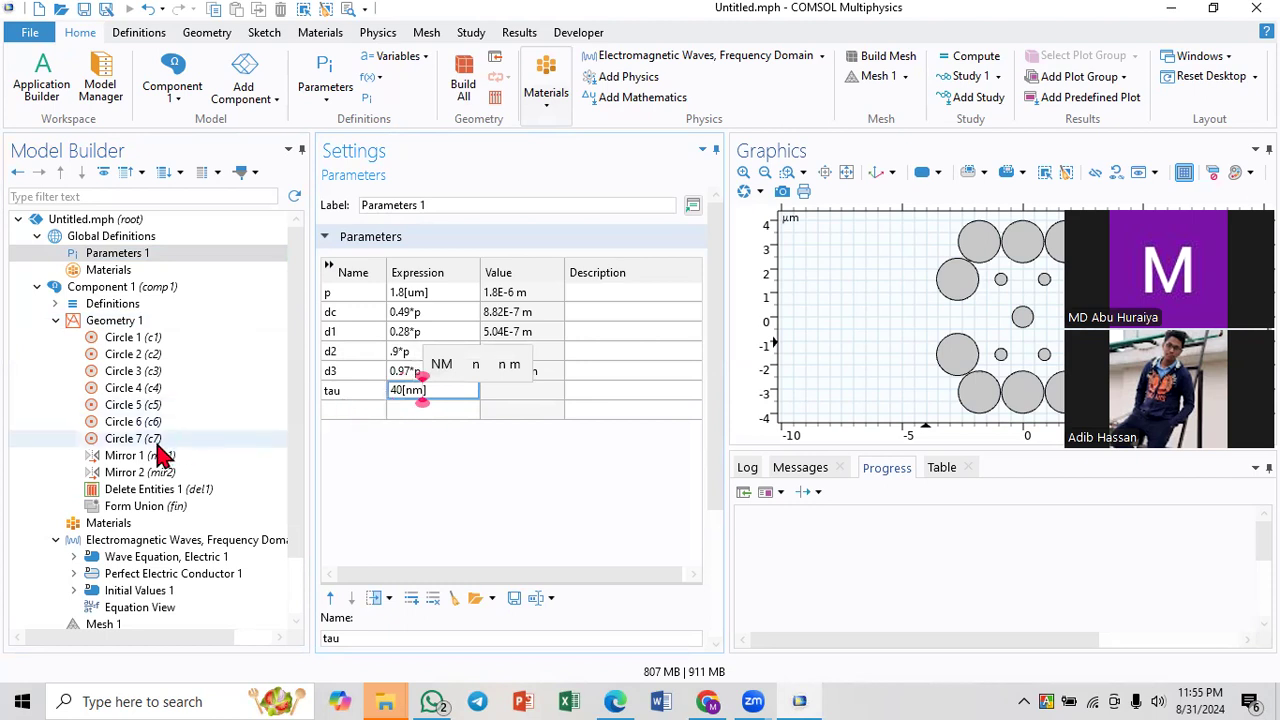
- Add a solid circle centred at the origin to Geometry 1 with radius 2*p and build it
click(128, 324)
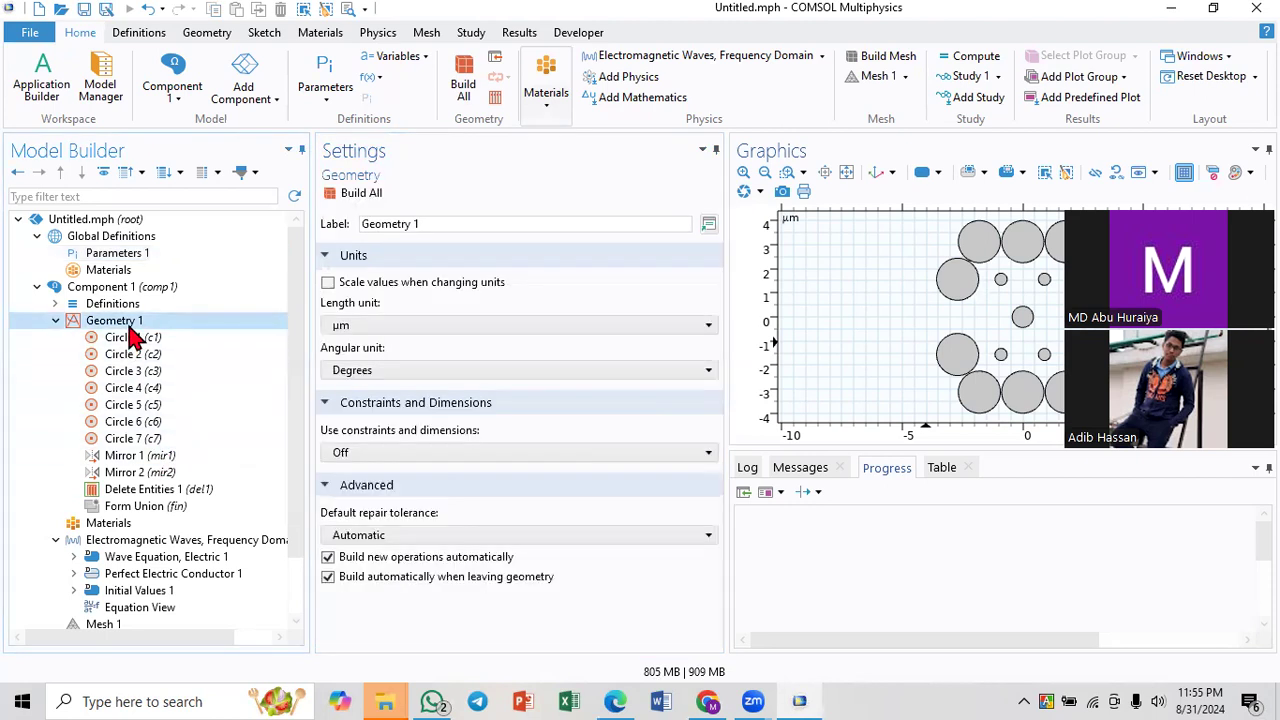
right_click(130, 326)
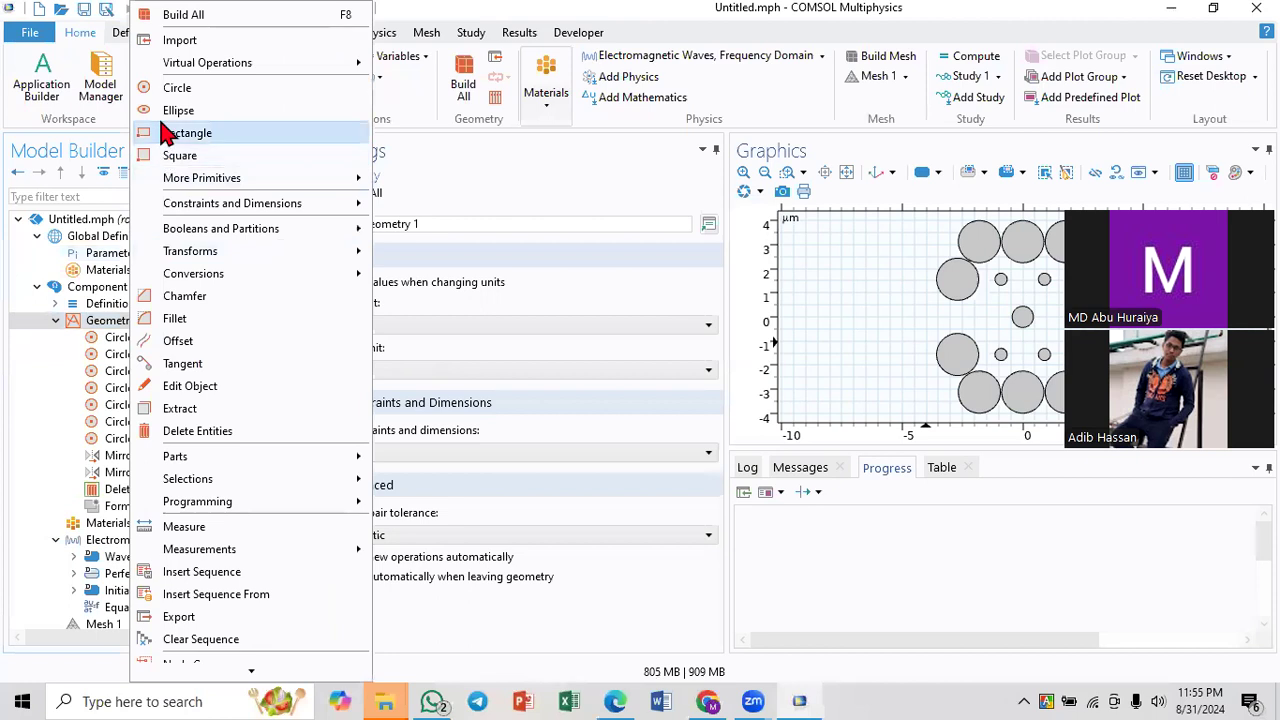
click(168, 86)
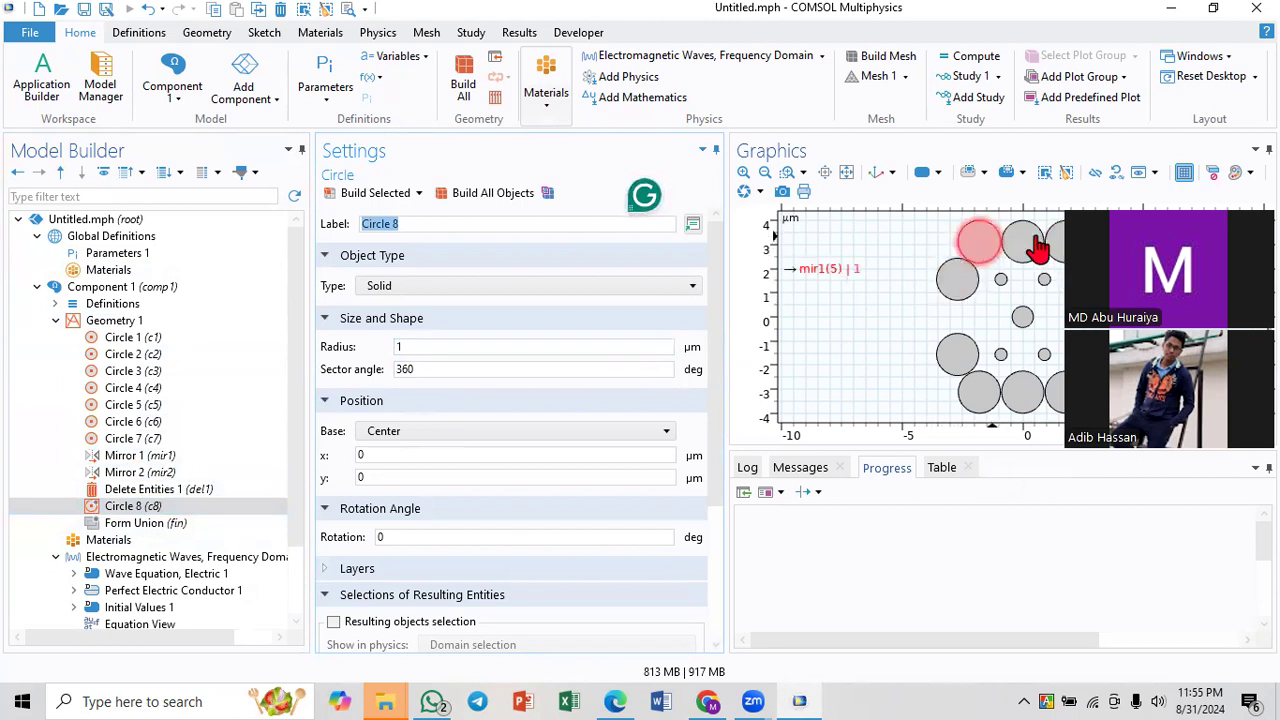
double_click(400, 347)
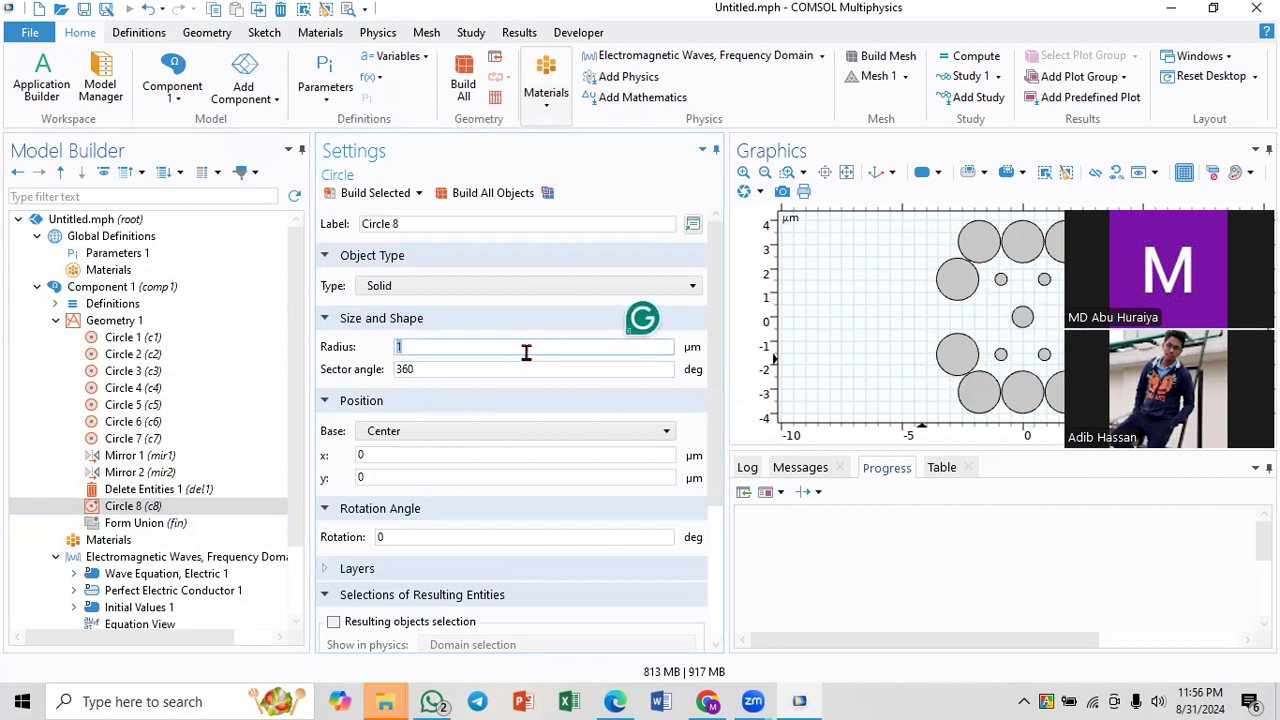
text(2*p)
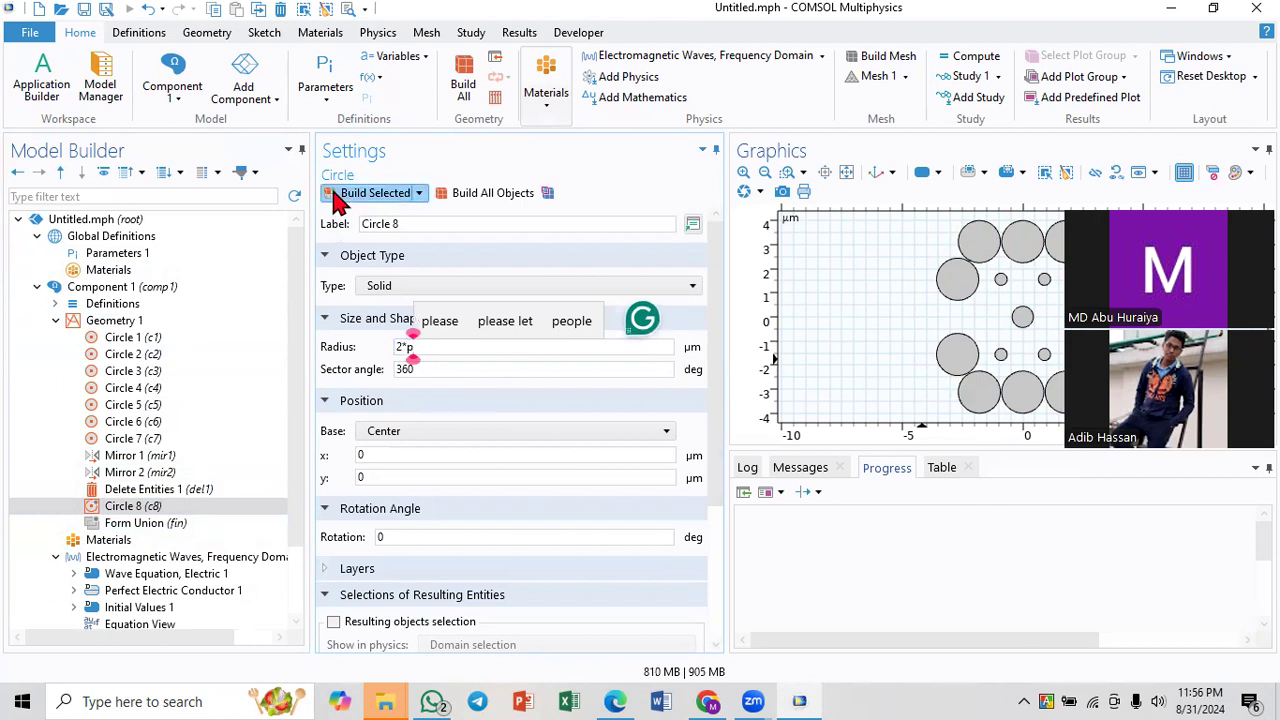
click(340, 194)
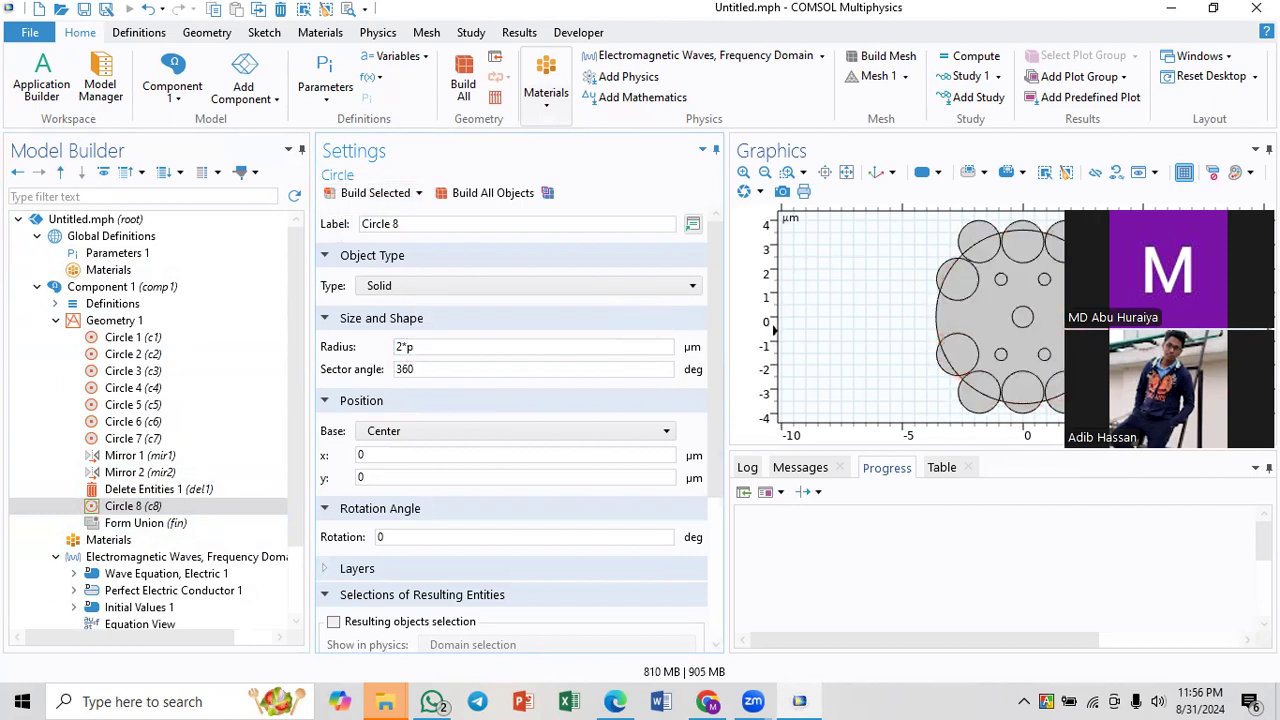
- Set the radius of Circle 8 to 2*p+d3 and rebuild it around the air holes
click(443, 346)
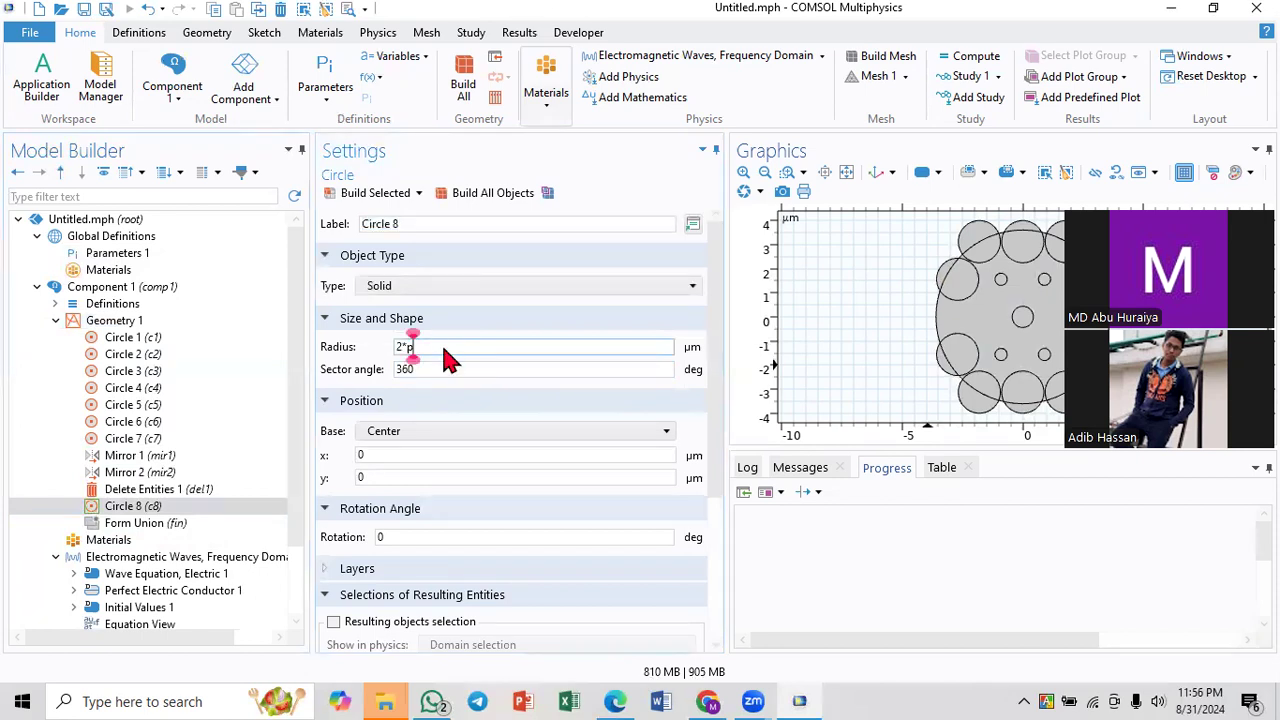
text(+d)
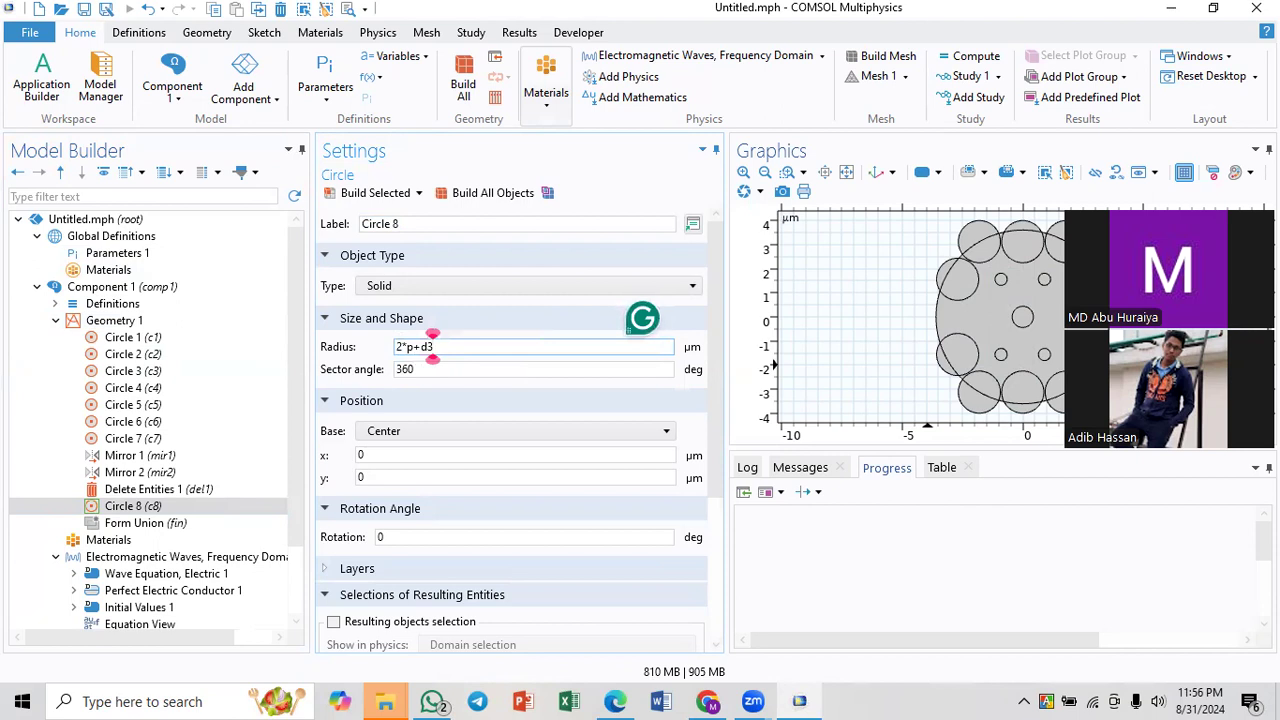
text(3)
click(384, 194)
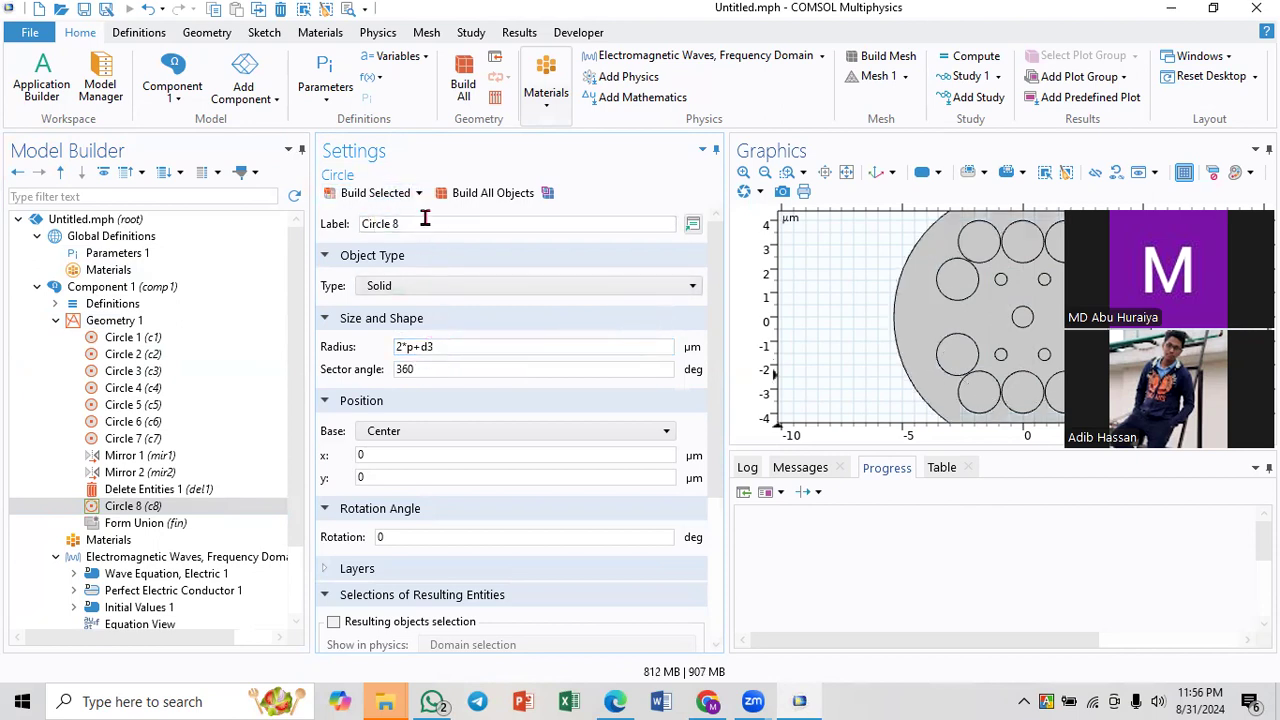
- Set the radius of Circle 8 to 2*p+d3/2, rebuild it, and inspect its edge against the outer air holes up close
click(455, 346)
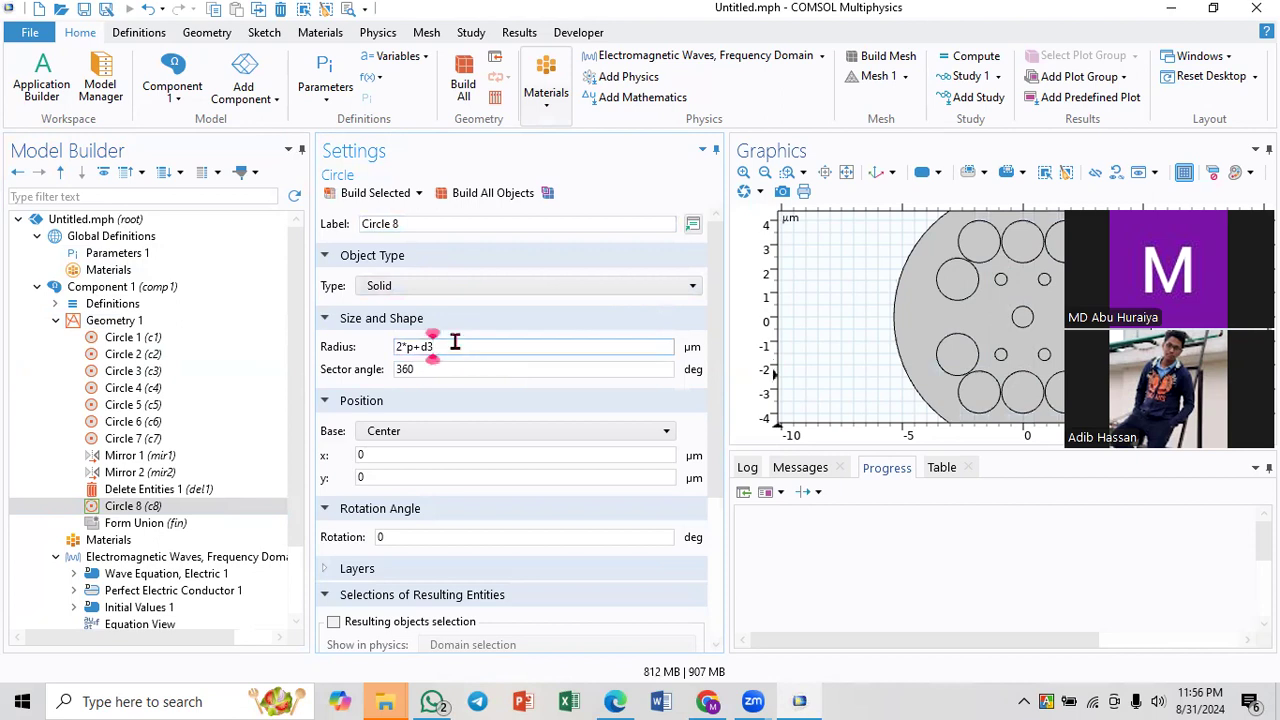
text(/2)
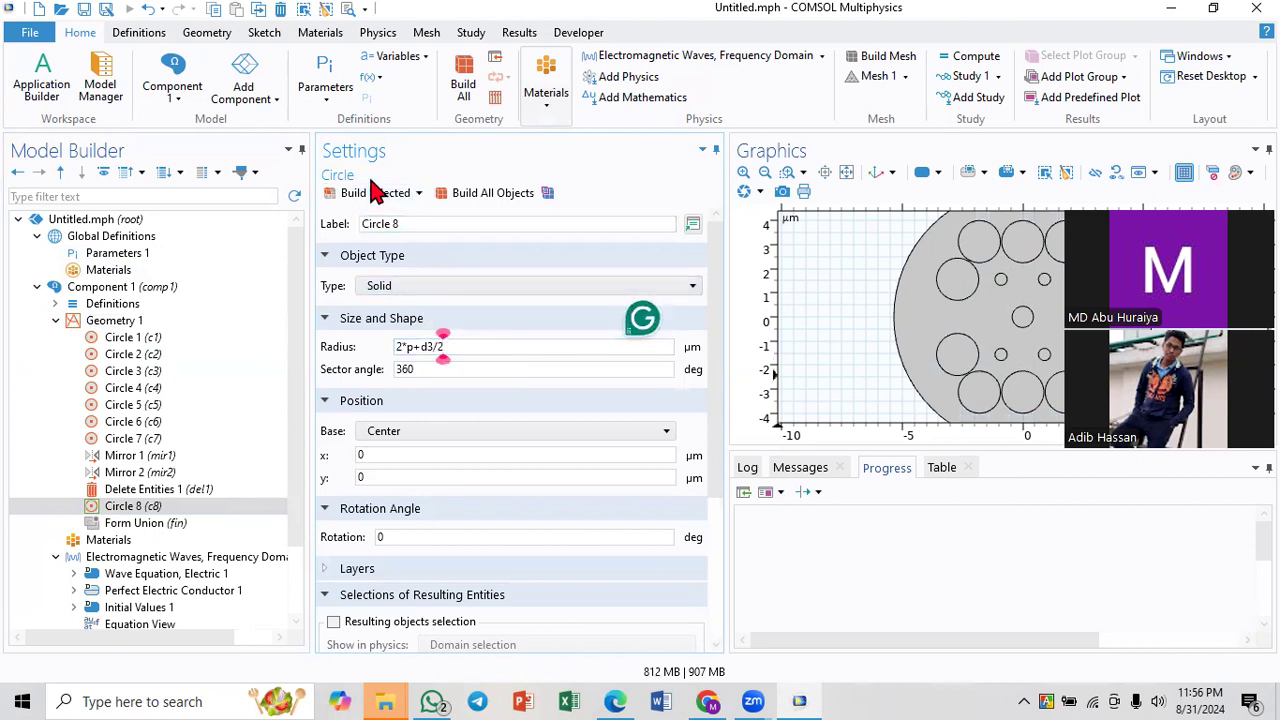
click(380, 193)
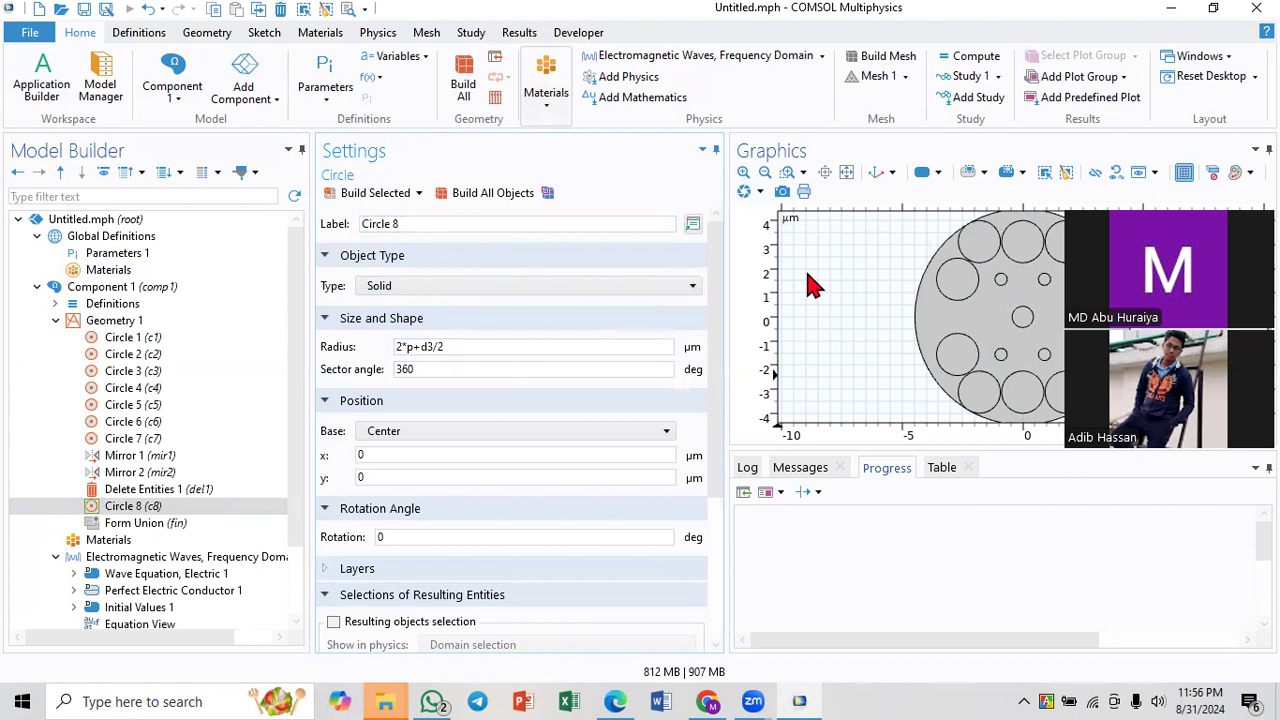
click(788, 173)
drag(1062, 220, 1099, 239)
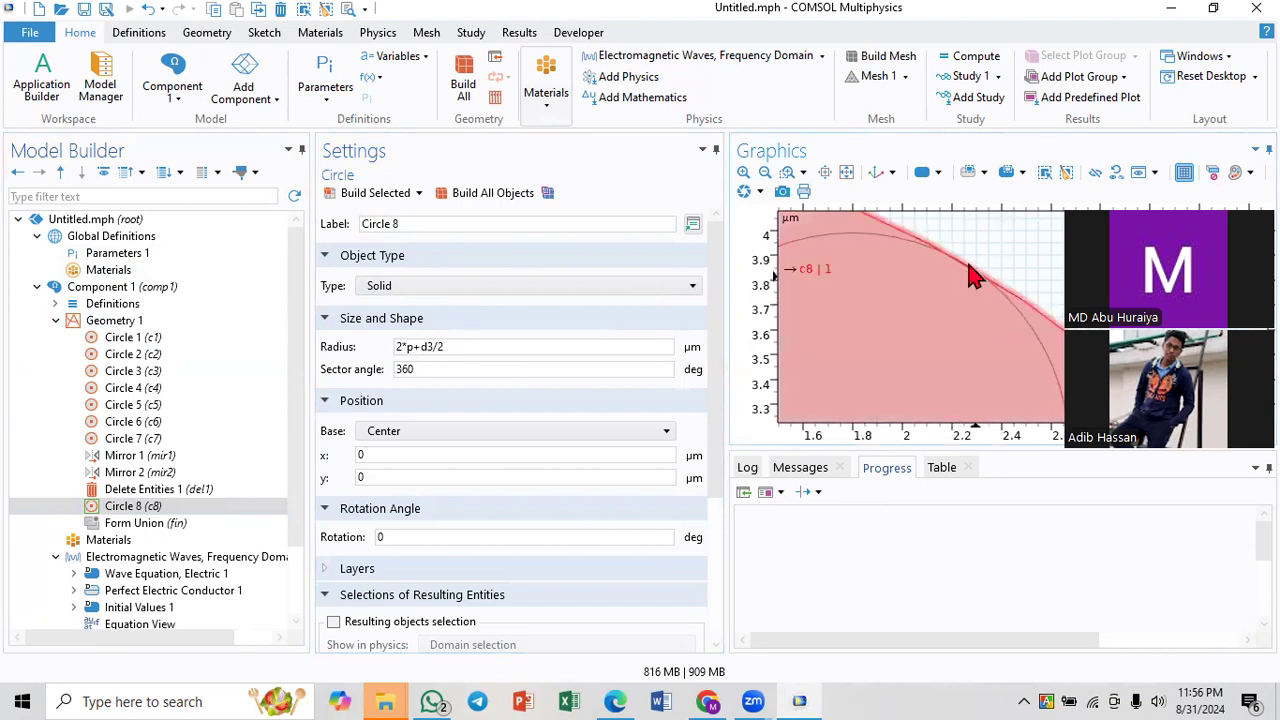
click(846, 172)
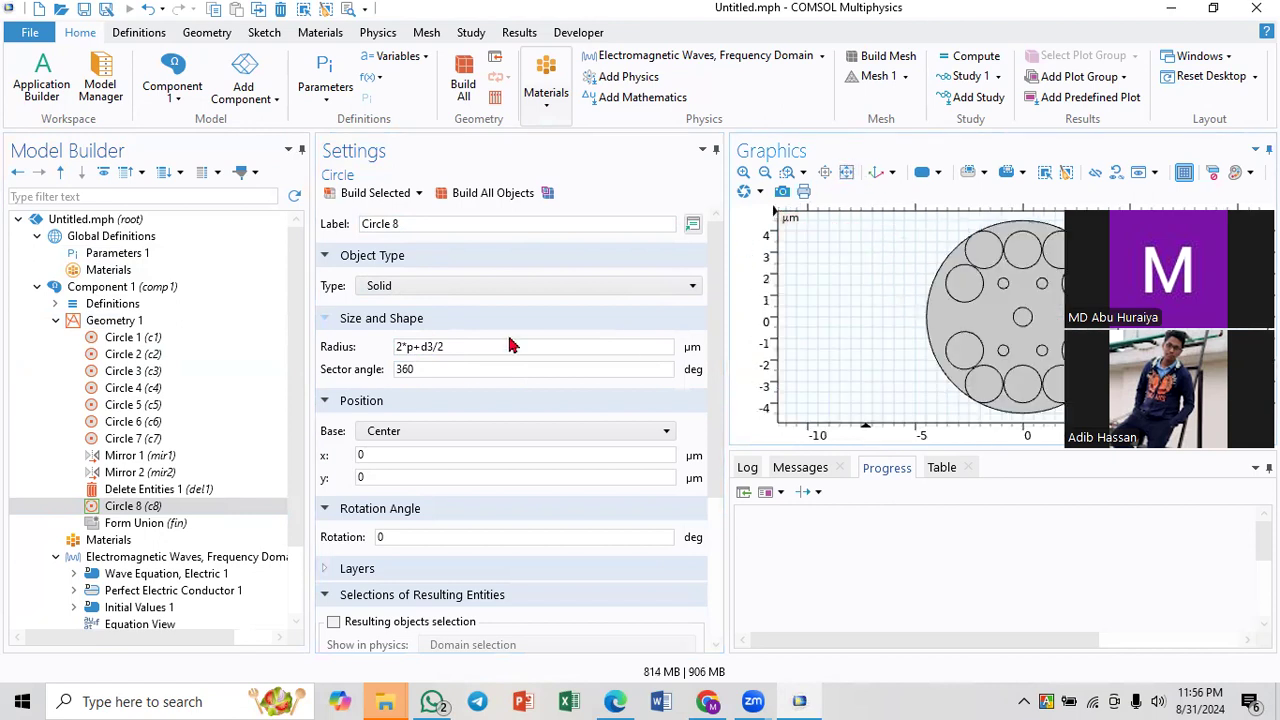
- Set the radius of Circle 8 to 2.1*p+d3/2 and rebuild it
click(402, 347)
text(.1)
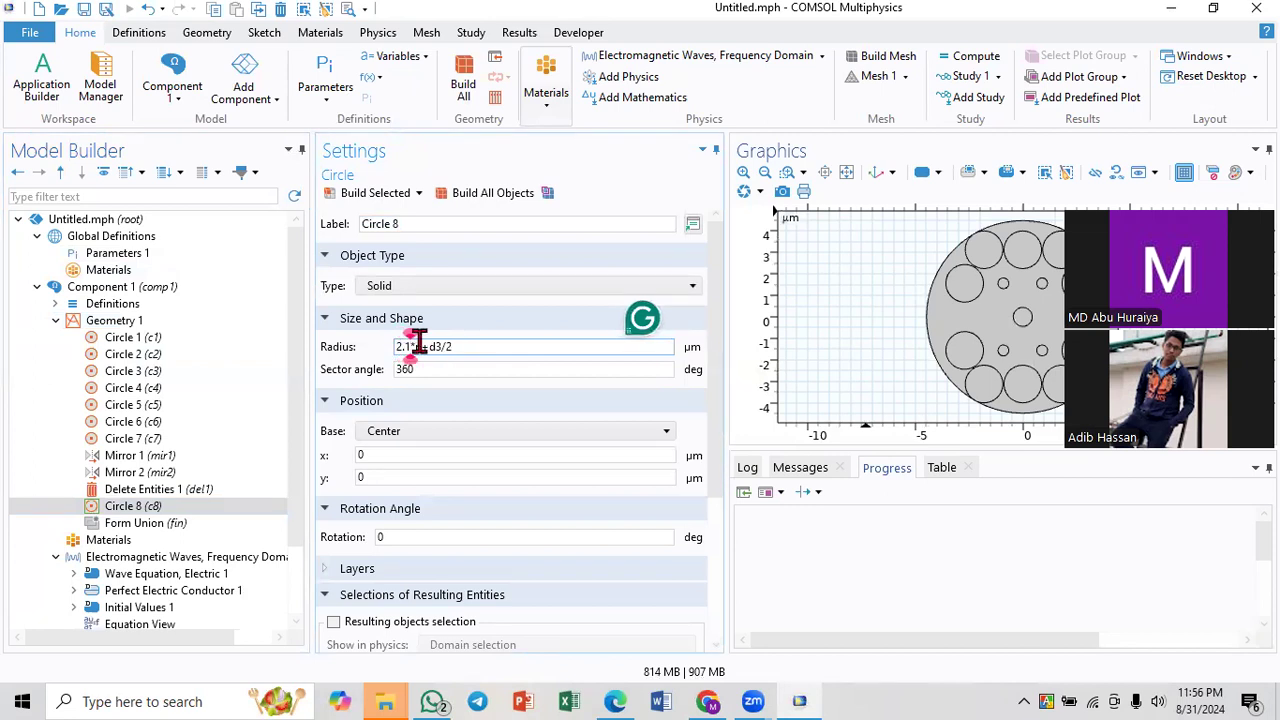
click(400, 195)
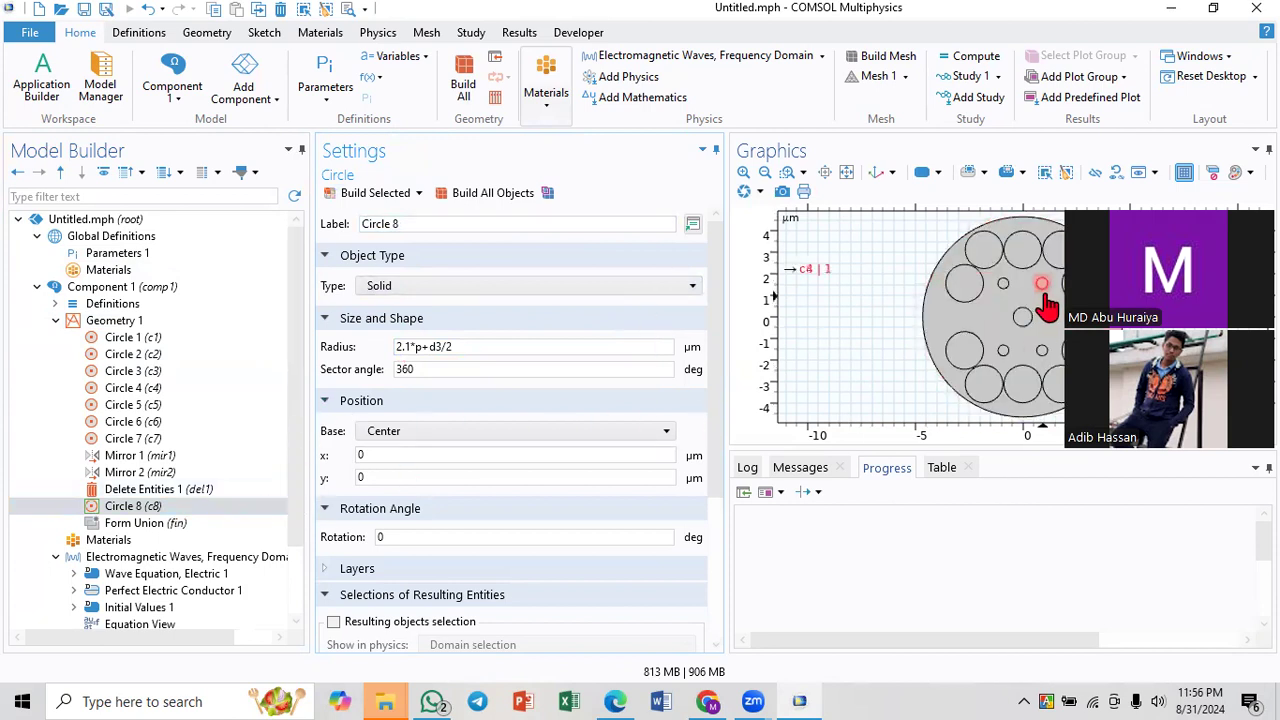
- Duplicate Circle 8, set the copy's radius to 2.1*p+d3/2+tau, build it, and inspect the thin ring at its edge
right_click(172, 515)
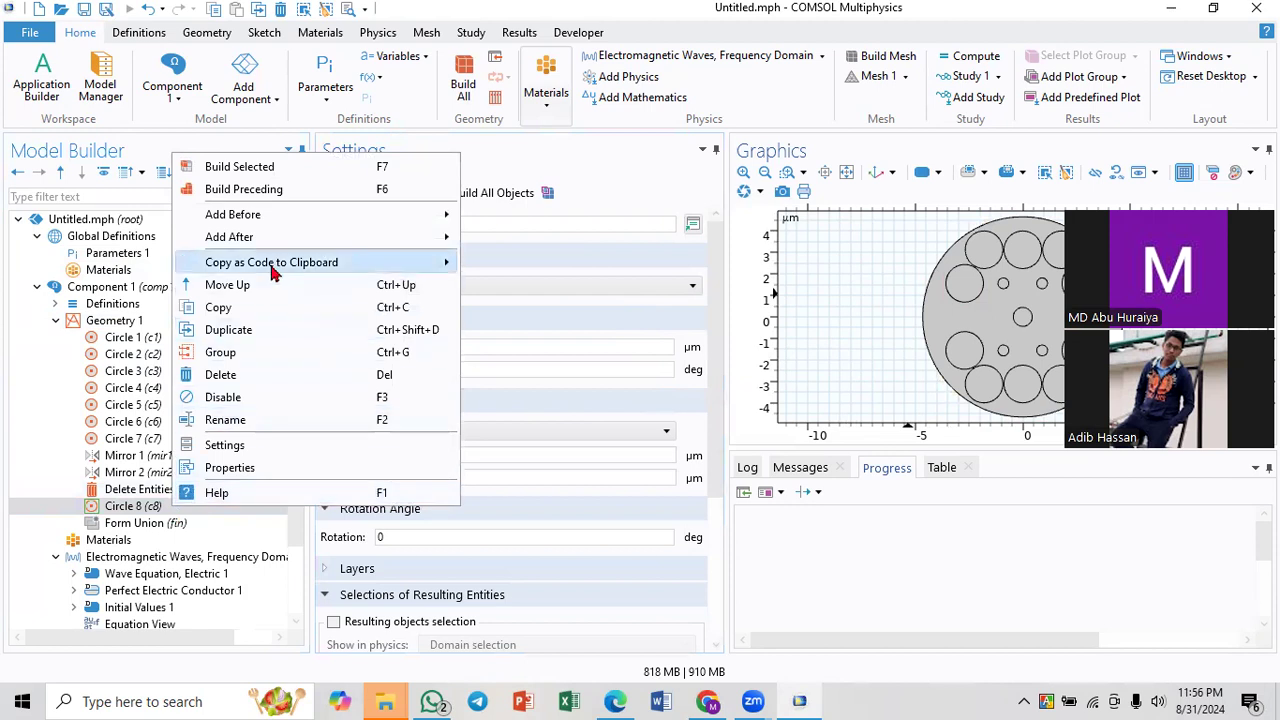
key(Escape)
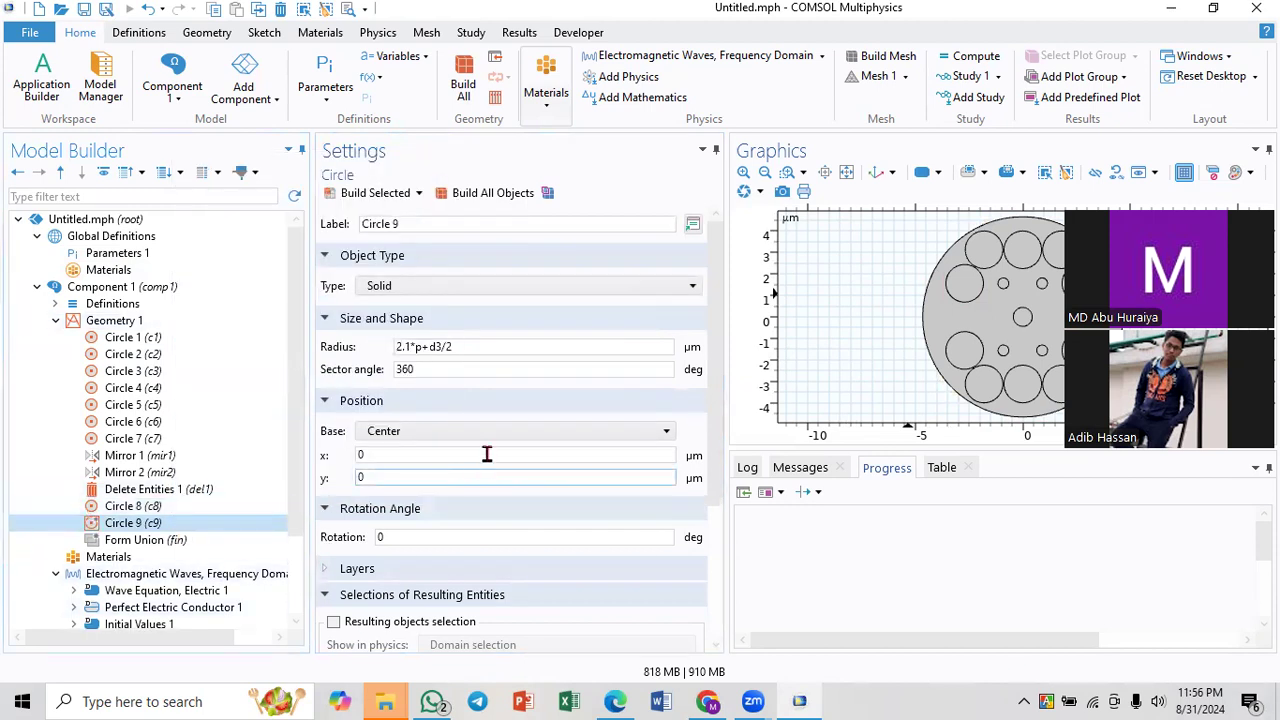
click(480, 346)
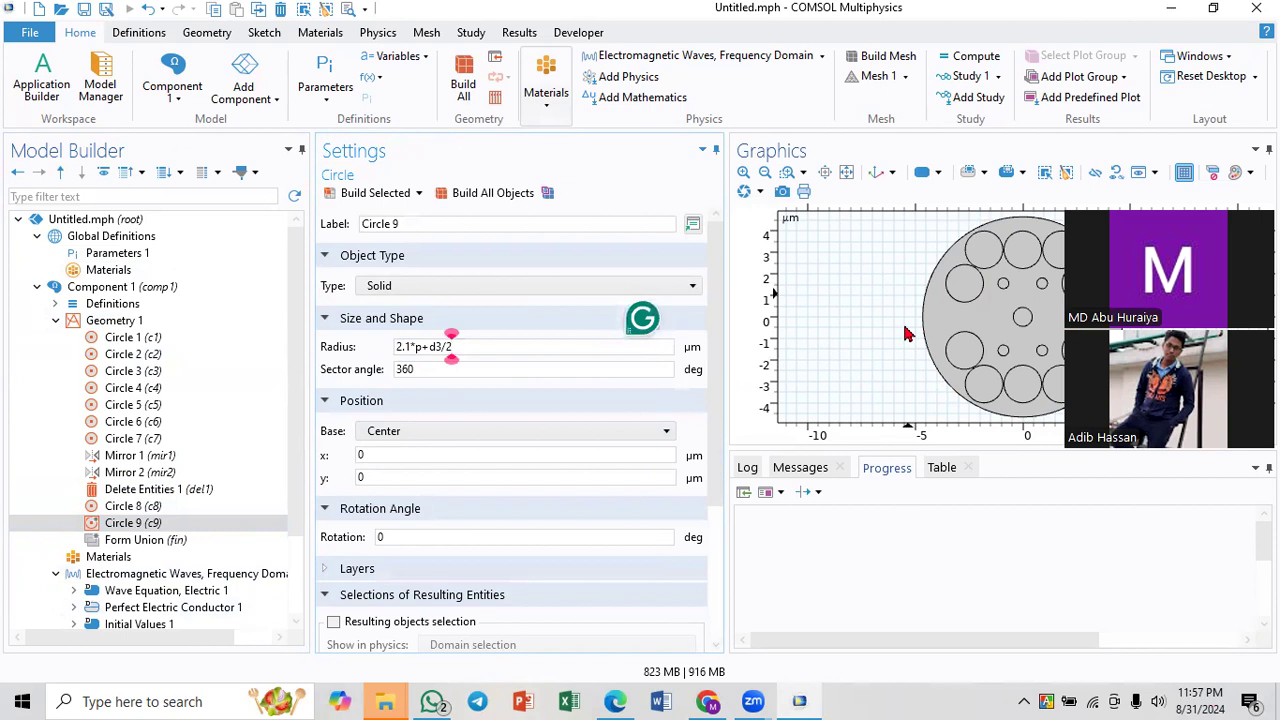
text(+tau)
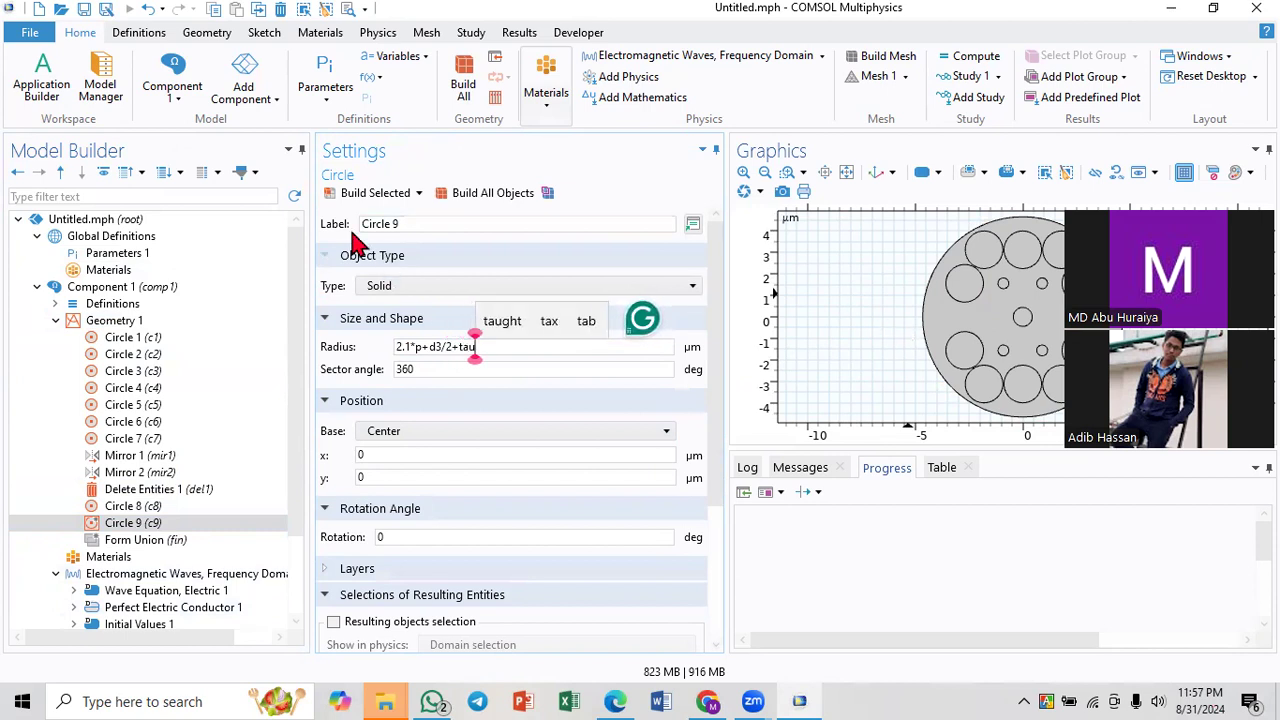
click(388, 197)
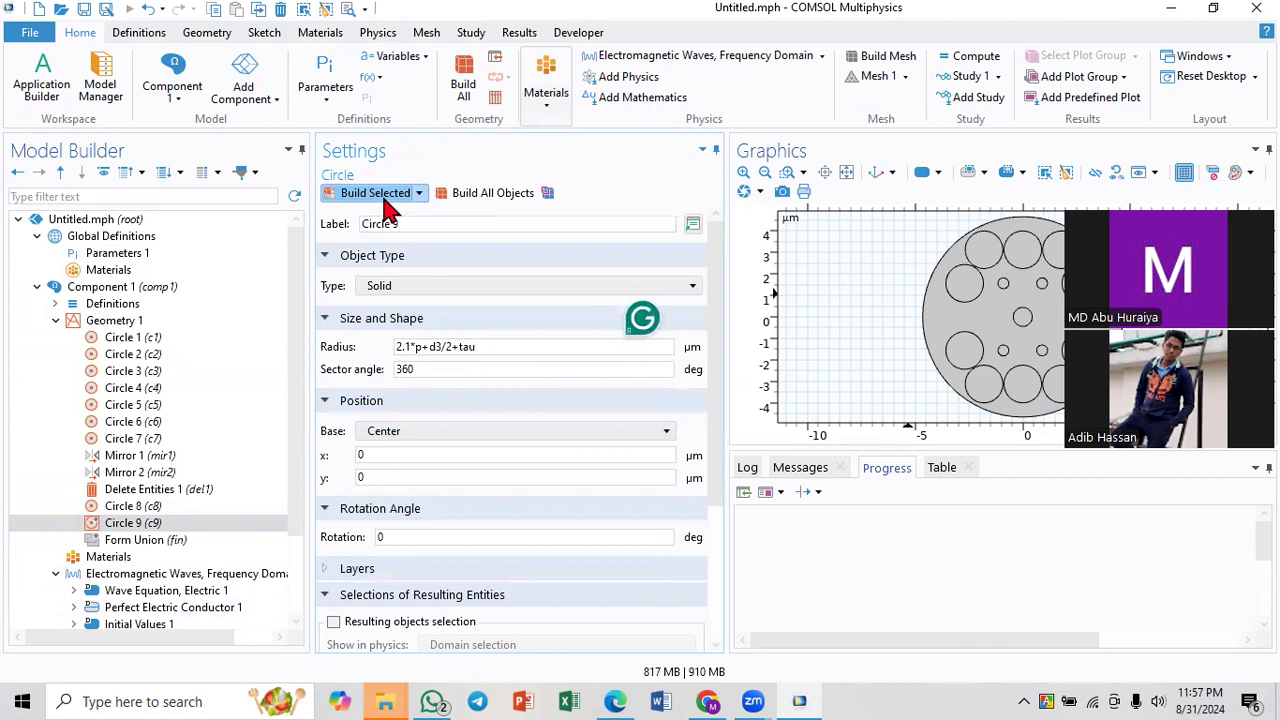
drag(926, 246, 966, 290)
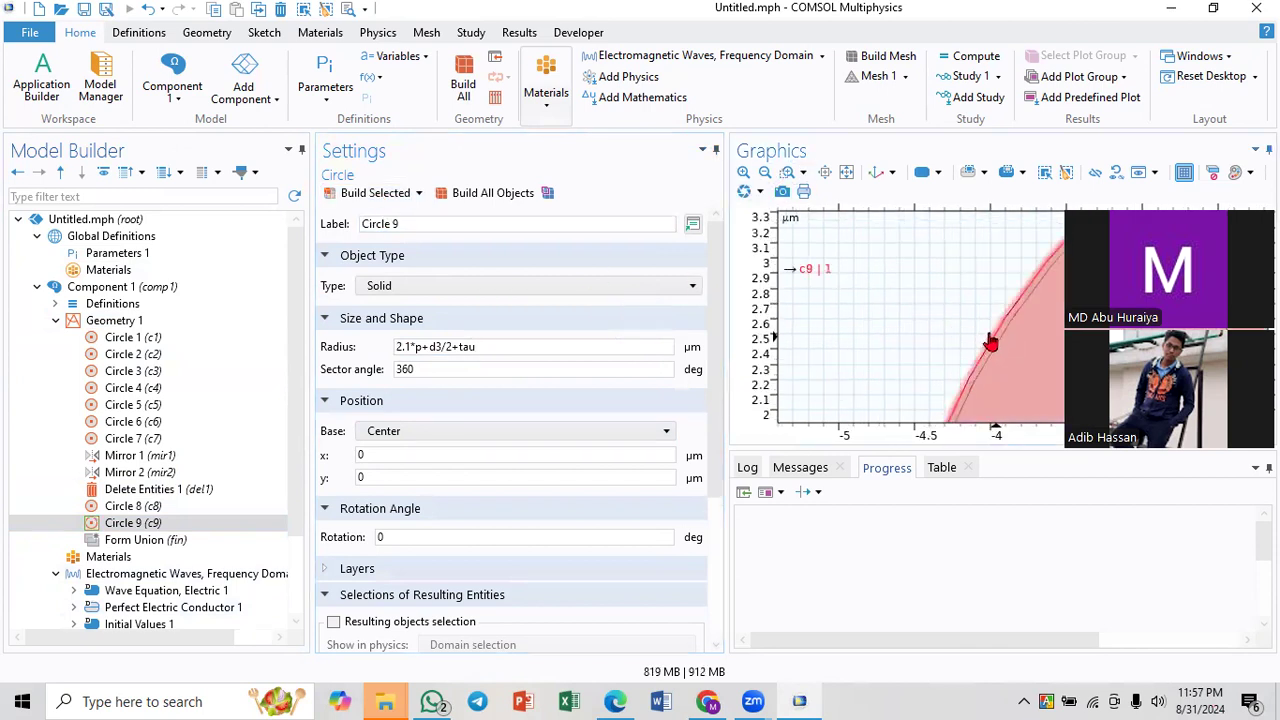
click(846, 176)
- Duplicate Circle 9, and consult the sensor cross-section in Fig. 1 of the paper in the browser for the surrounding layers
right_click(127, 523)
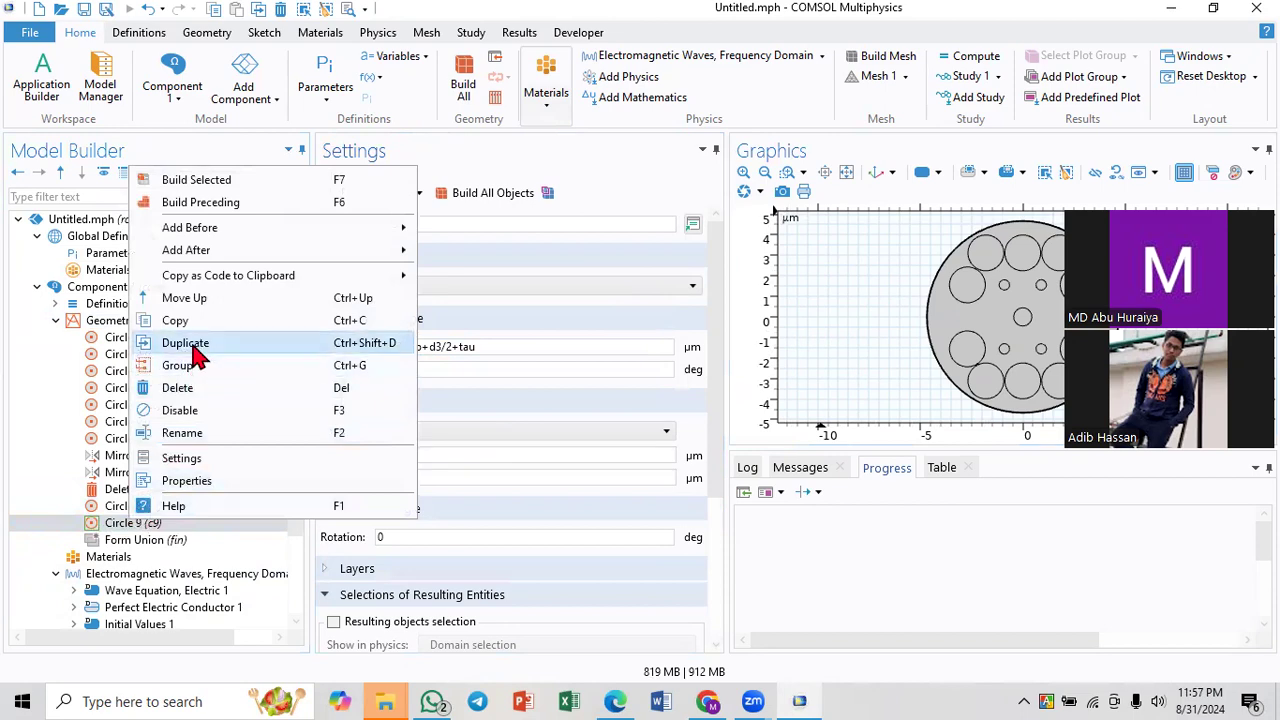
click(190, 343)
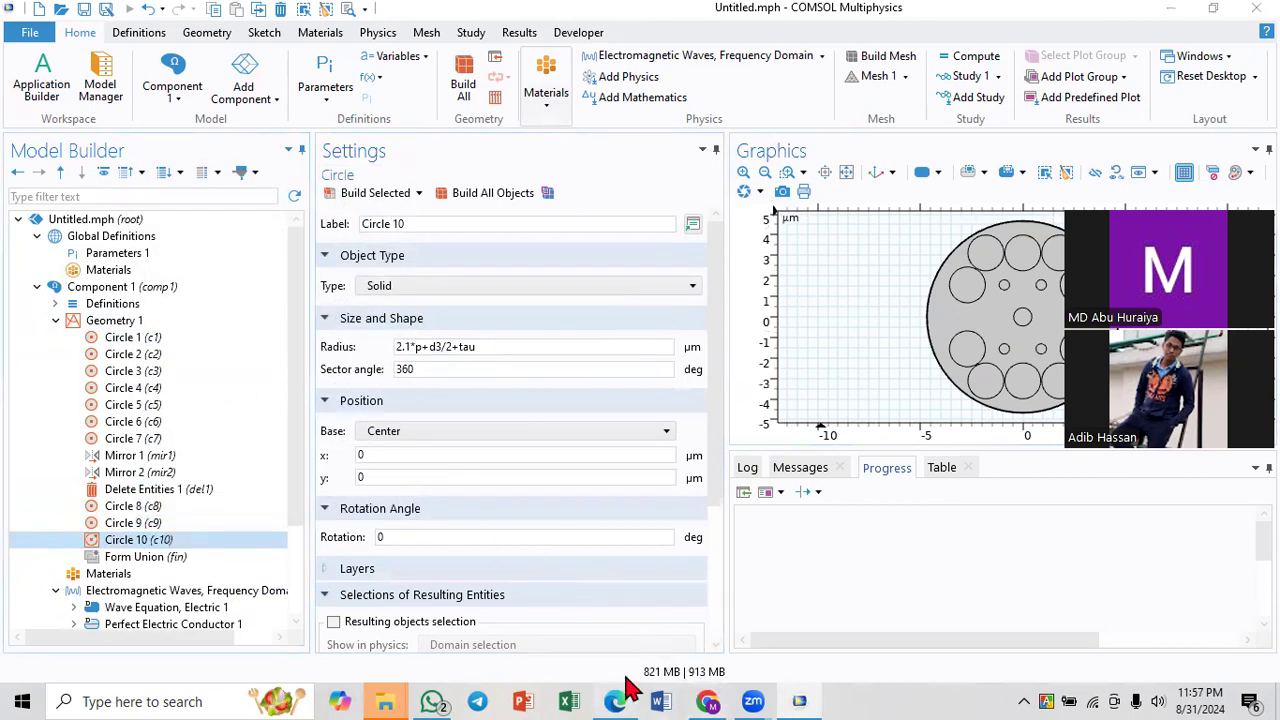
click(622, 695)
scroll(452, 440, down, 3)
scroll(452, 440, up, 4)
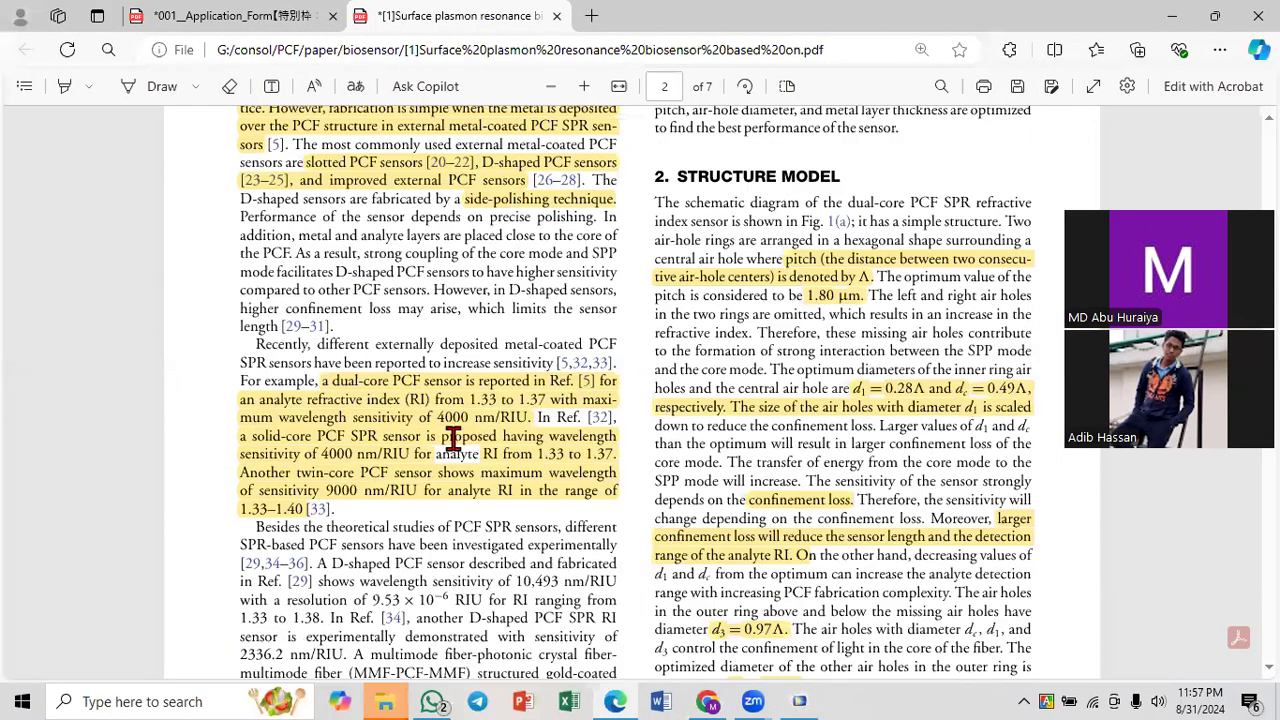
scroll(452, 440, up, 10)
scroll(450, 440, down, 17)
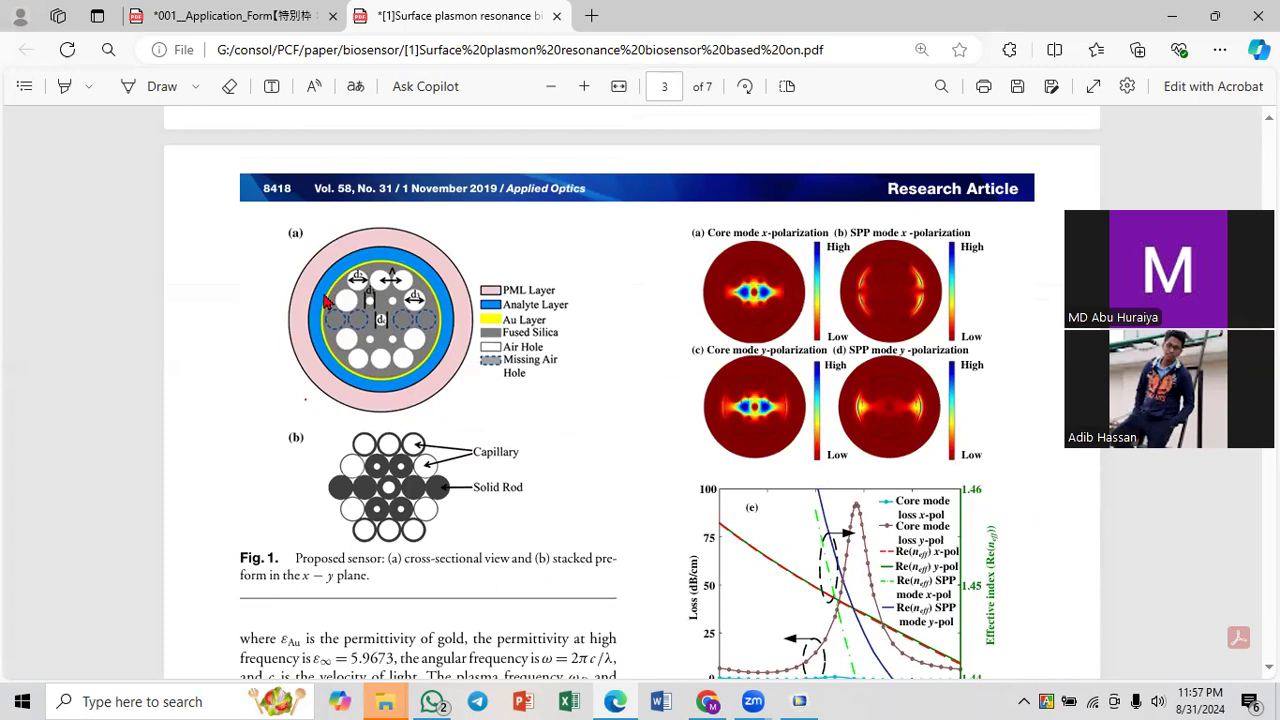
- Return to COMSOL and add a global parameter ana with the expression p/2 to Parameters 1
click(799, 701)
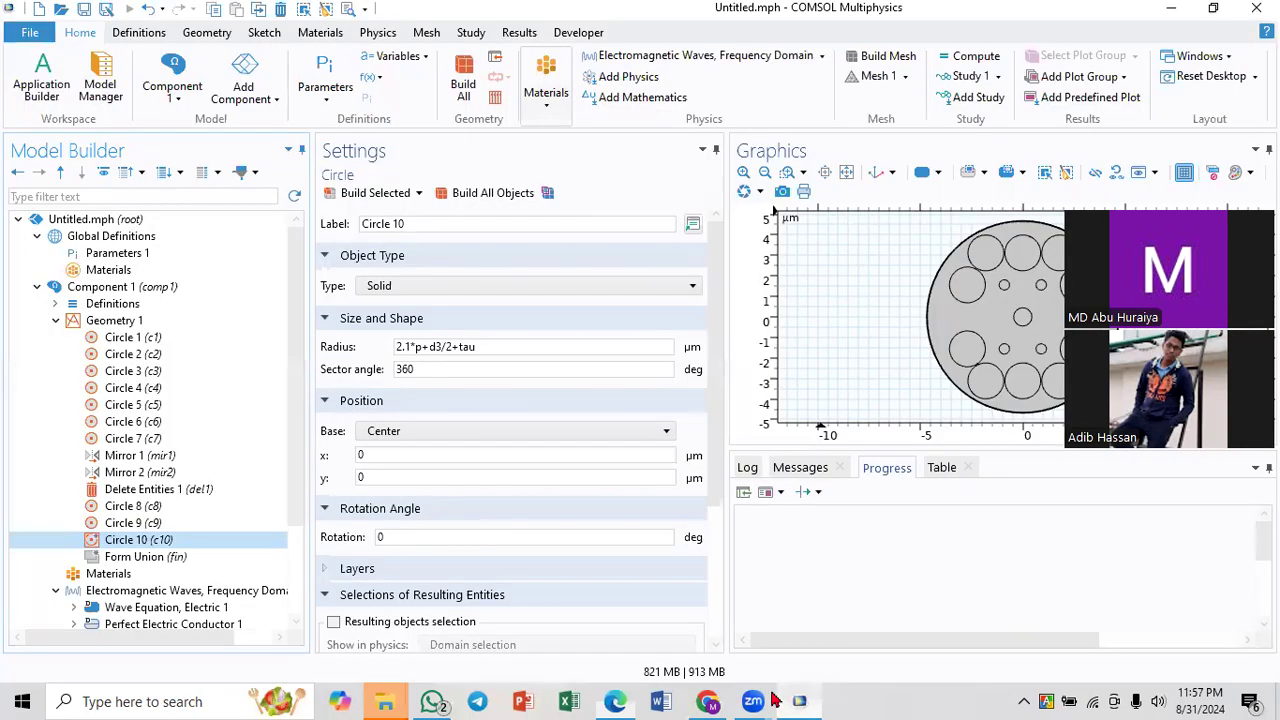
click(128, 255)
click(370, 411)
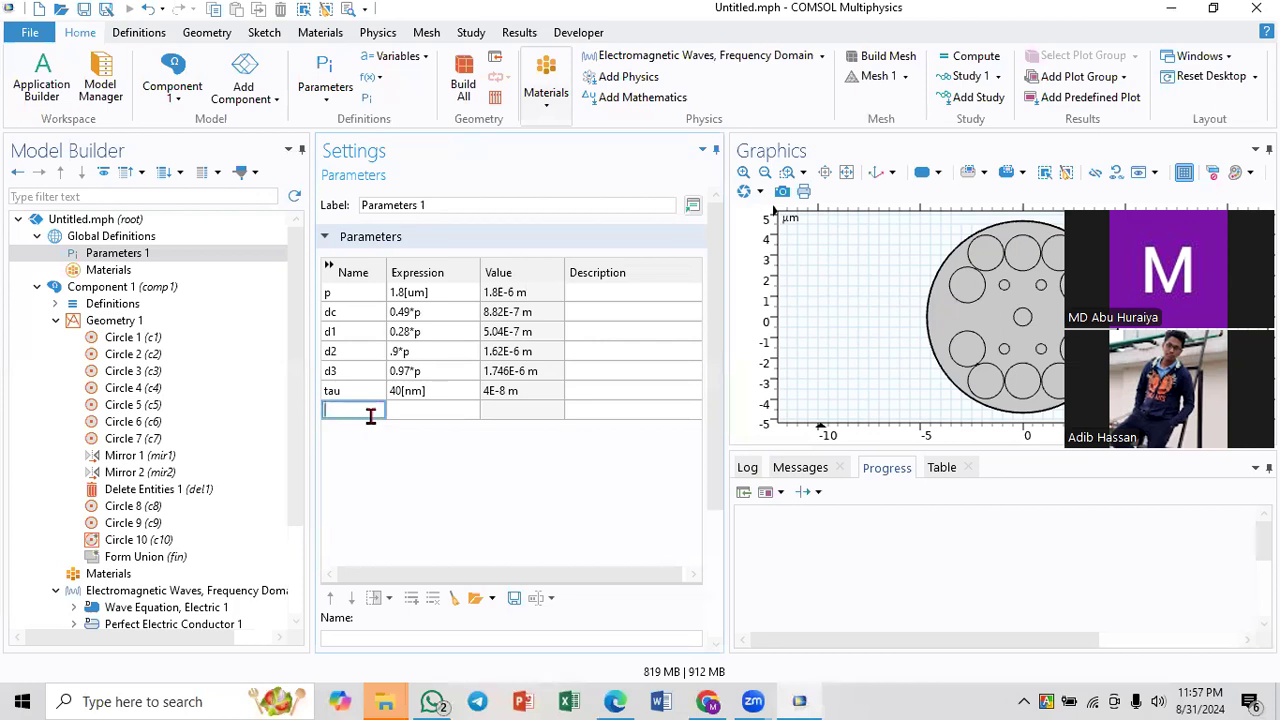
text(ana)
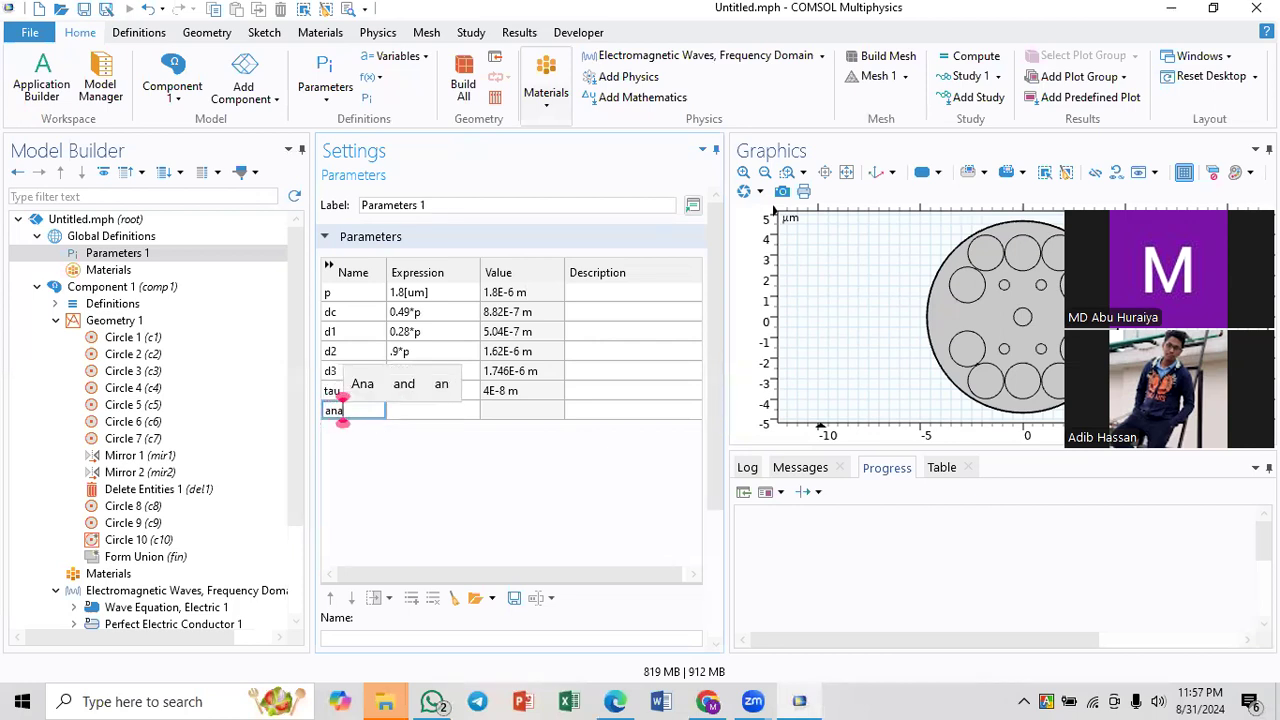
click(451, 410)
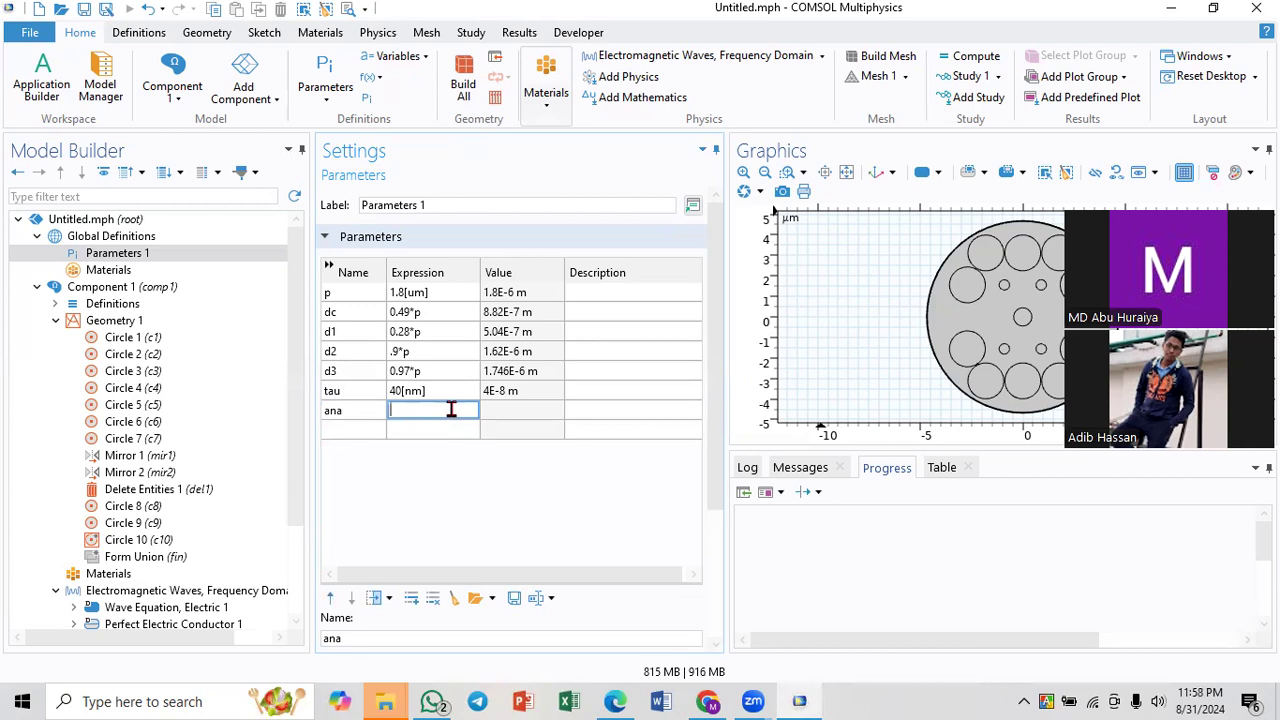
text(p/2)
key(Return)
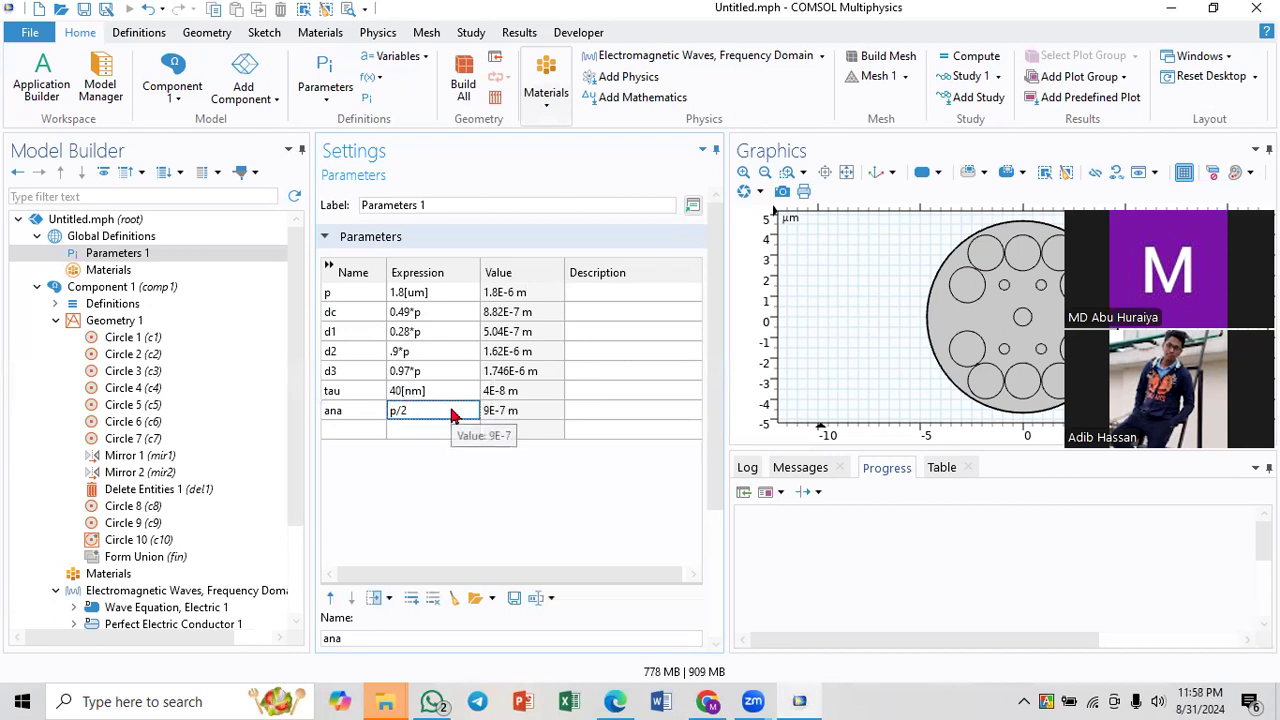
- Rebuild Circle 9, and try to build Circle 10 with the radius 2.1*p+d3/2+tau+anu
click(138, 540)
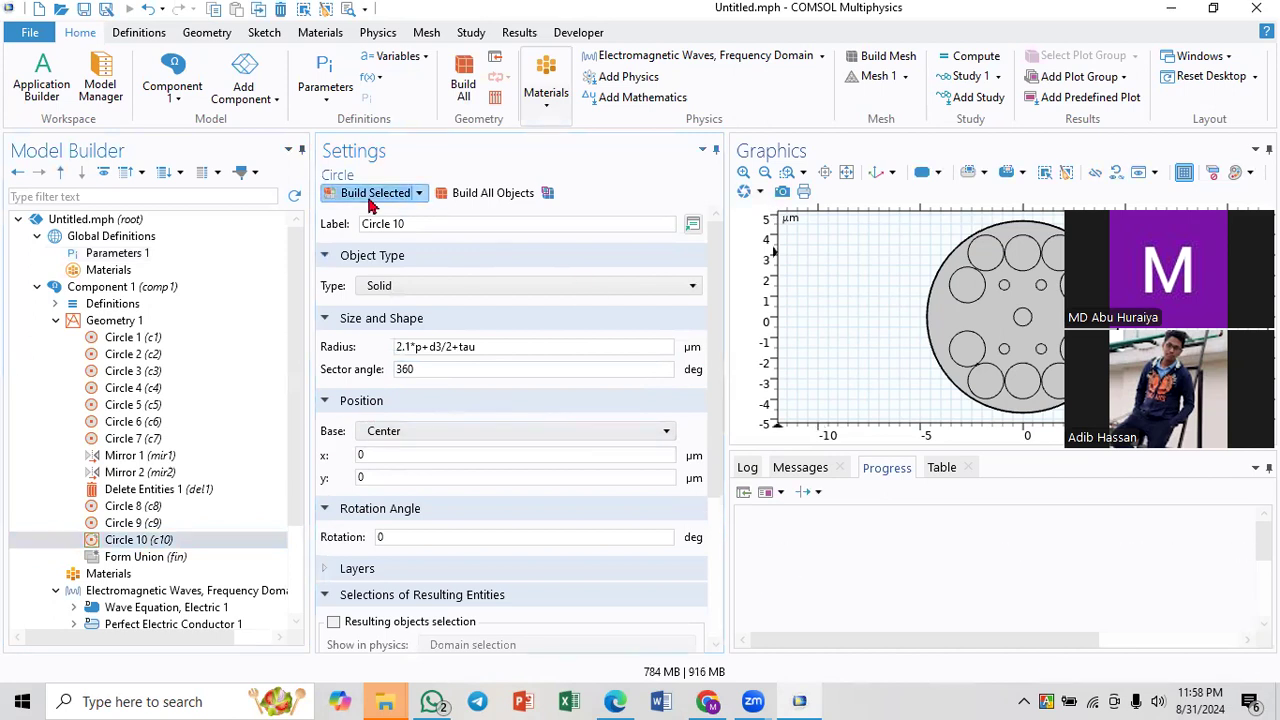
click(150, 523)
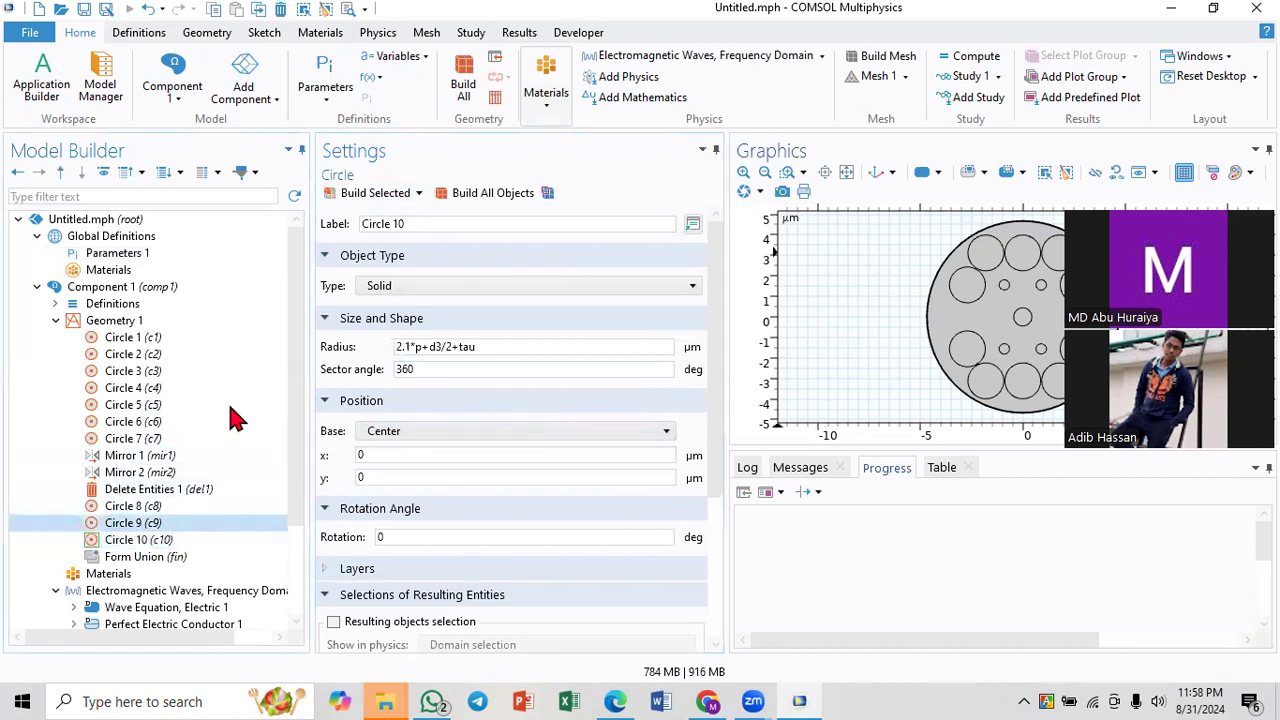
click(372, 208)
click(135, 539)
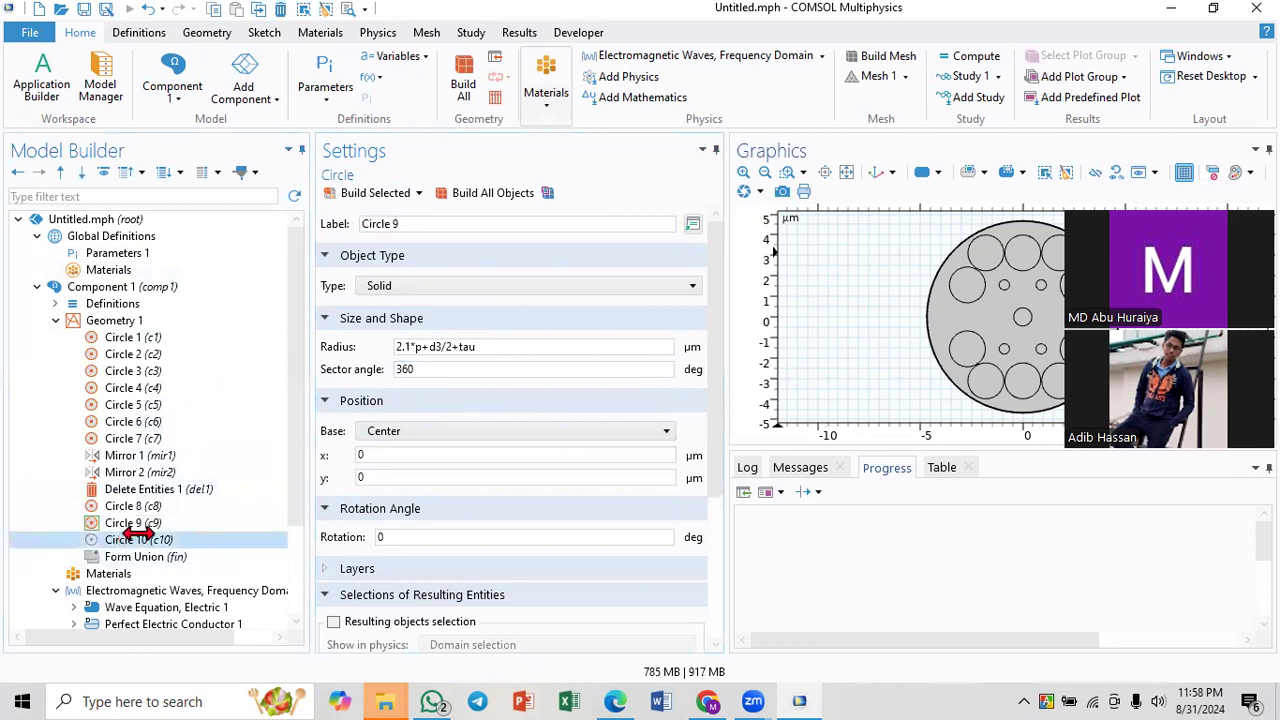
click(503, 348)
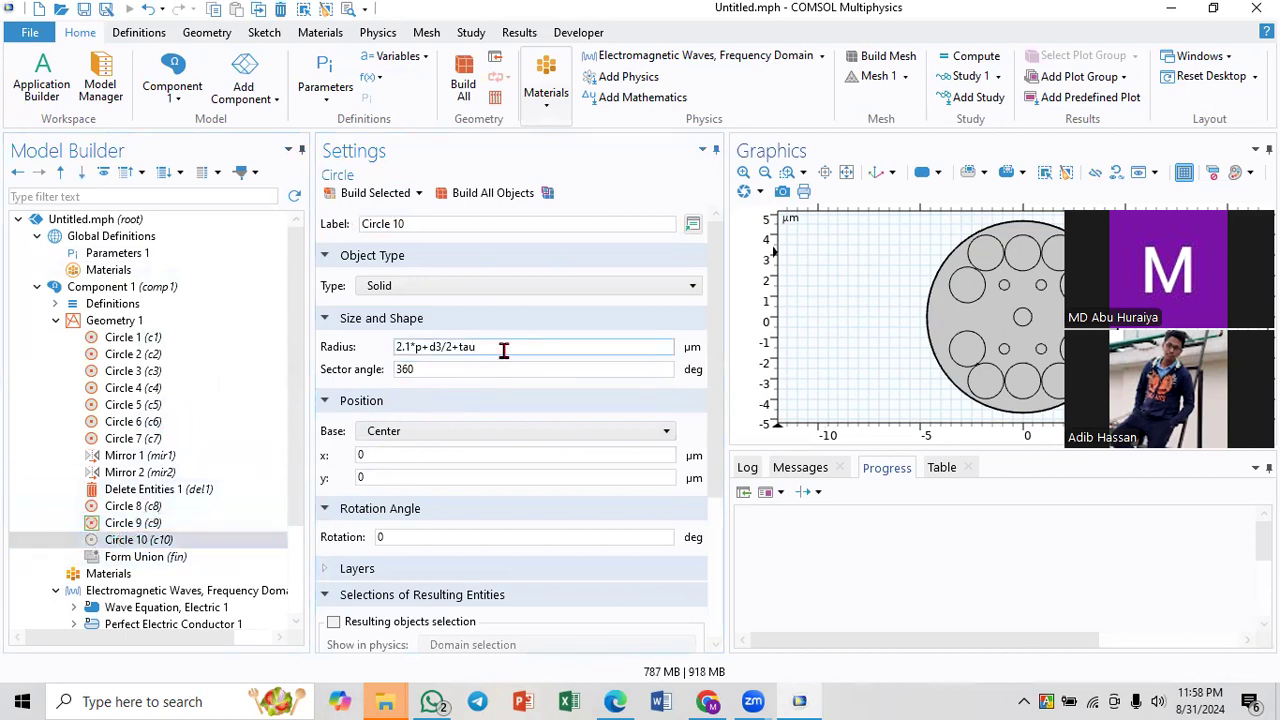
text(+anu)
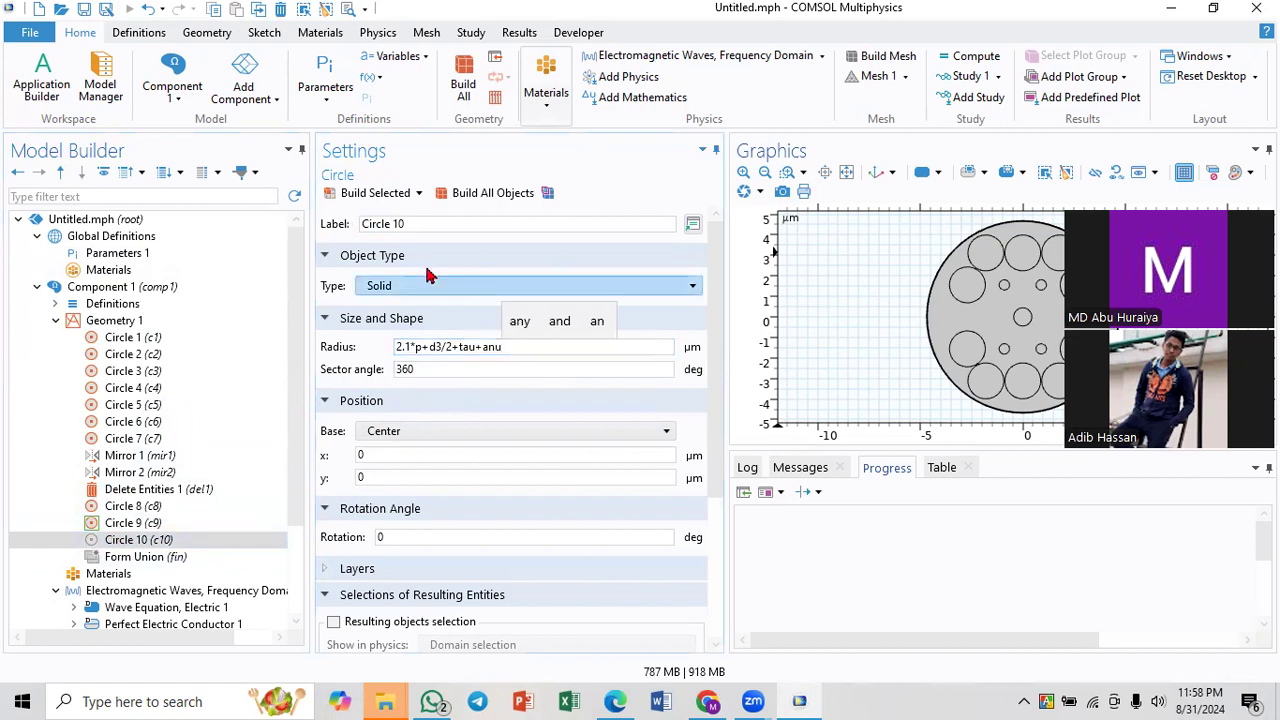
click(368, 190)
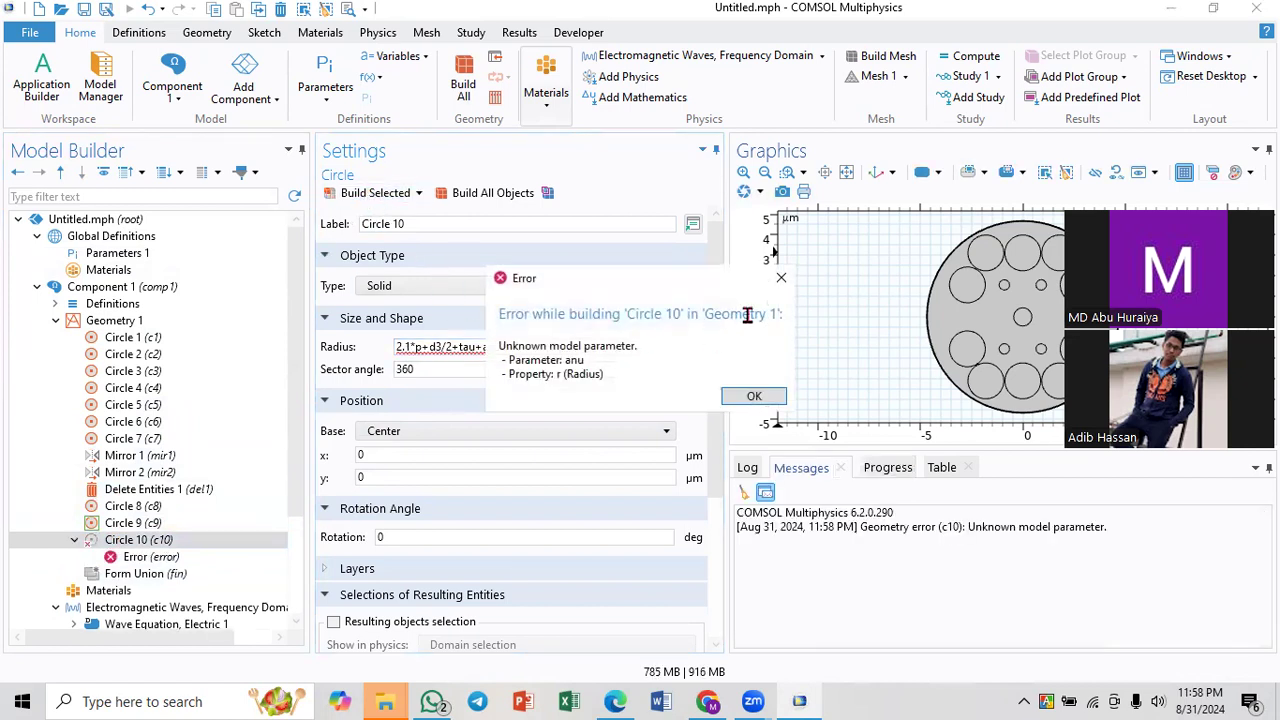
click(781, 279)
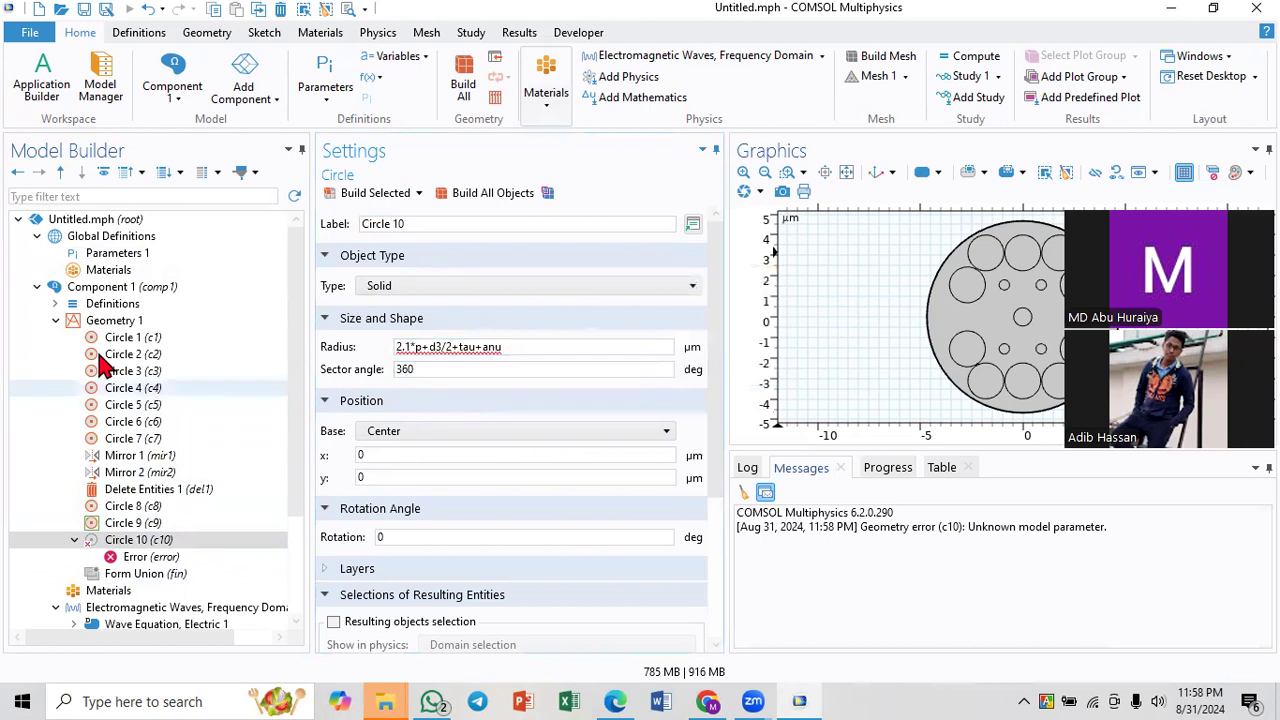
- Check the added parameter's name in Parameters 1, correct the radius of Circle 10 to 2.1*p+d3/2+tau+ana, and build it
click(60, 255)
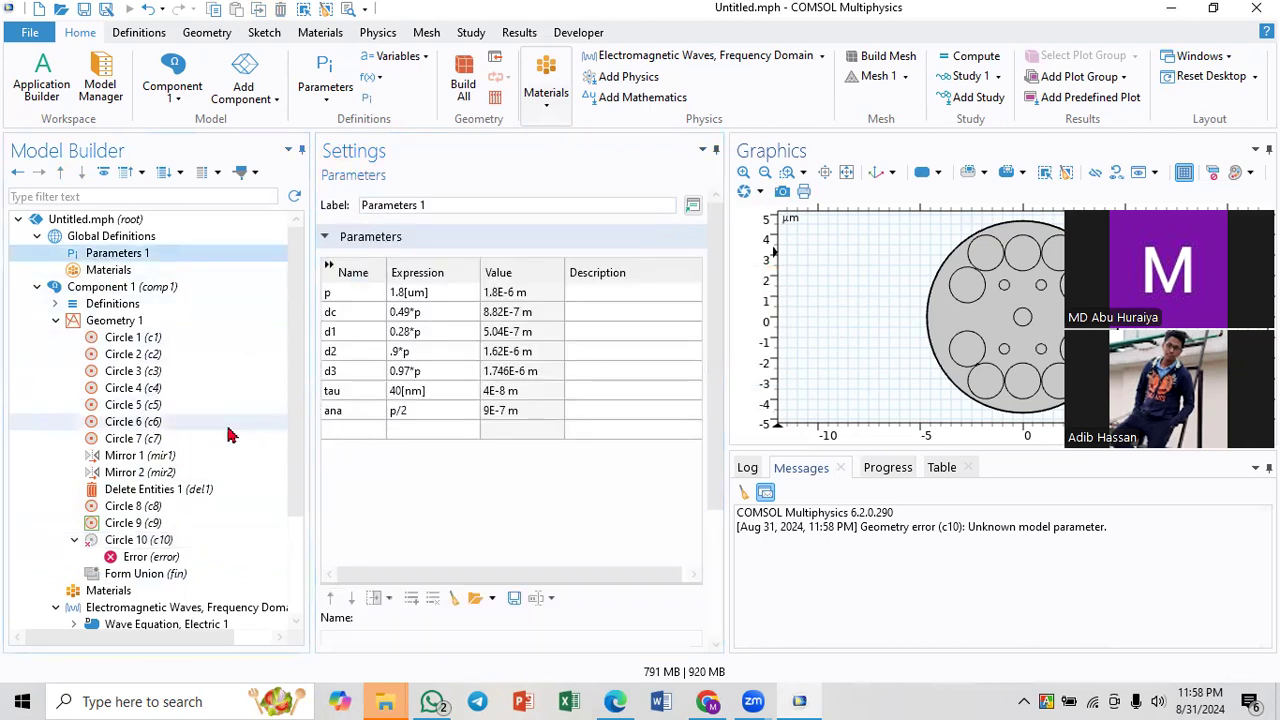
click(177, 545)
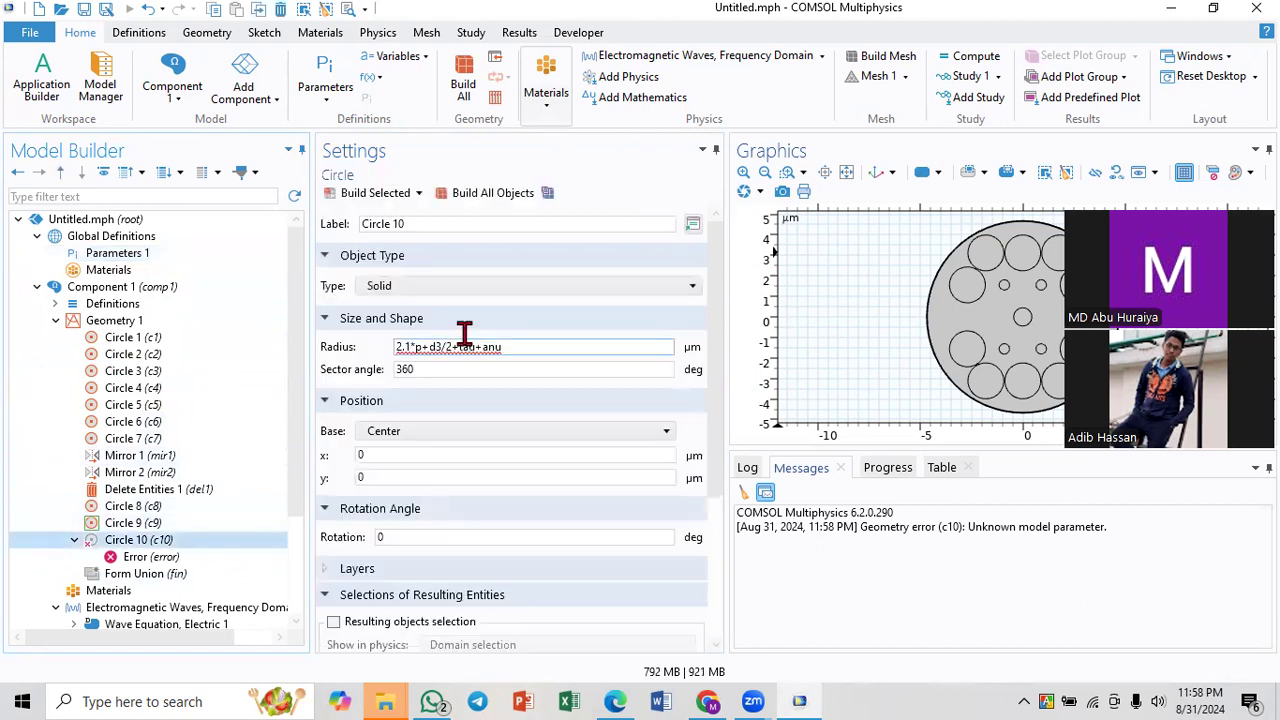
click(512, 349)
key(BackSpace)
text(a)
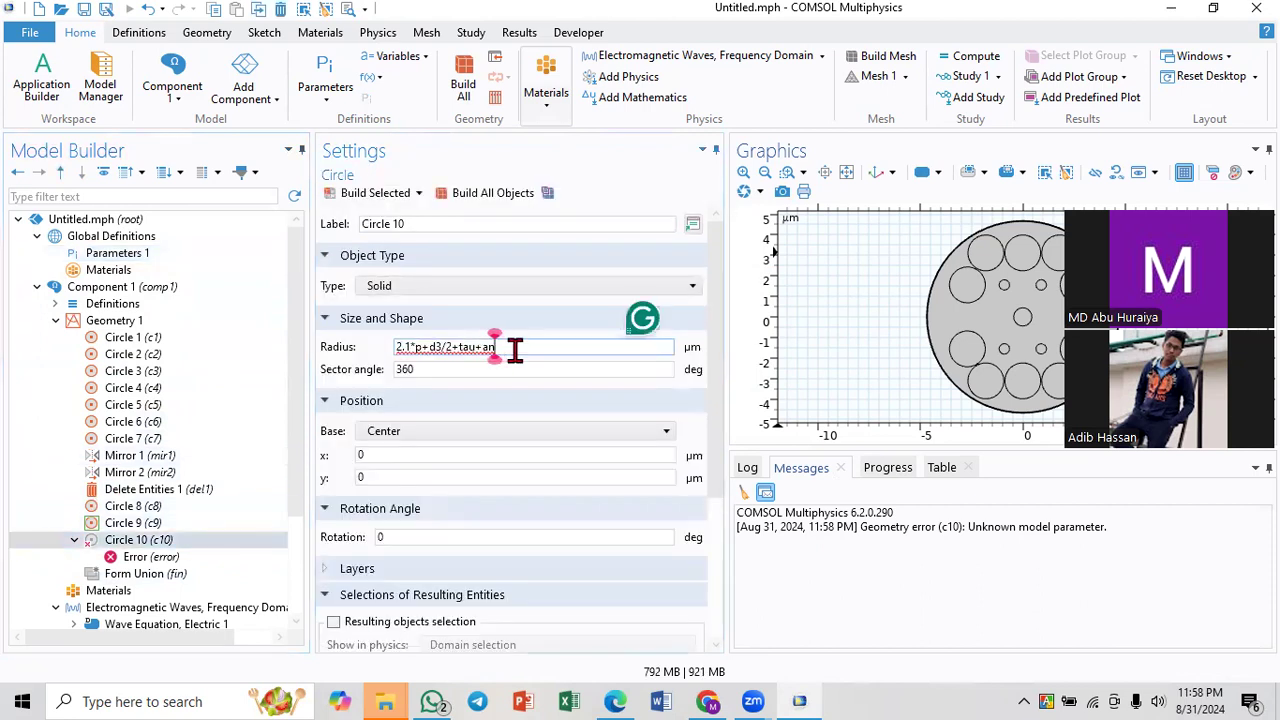
click(381, 195)
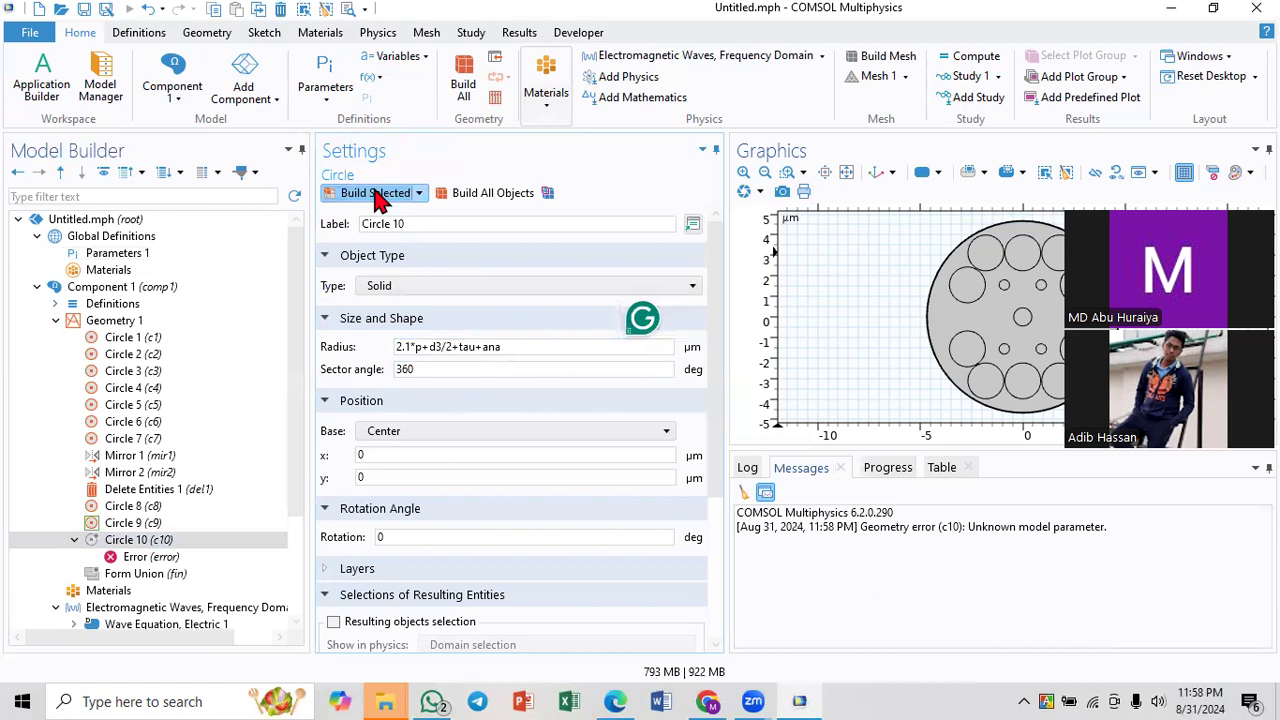
- Duplicate Circle 10, set the radius of the copy to 2.1*p+d3/2+tau+ana*2, and build it
right_click(128, 546)
click(218, 368)
click(500, 346)
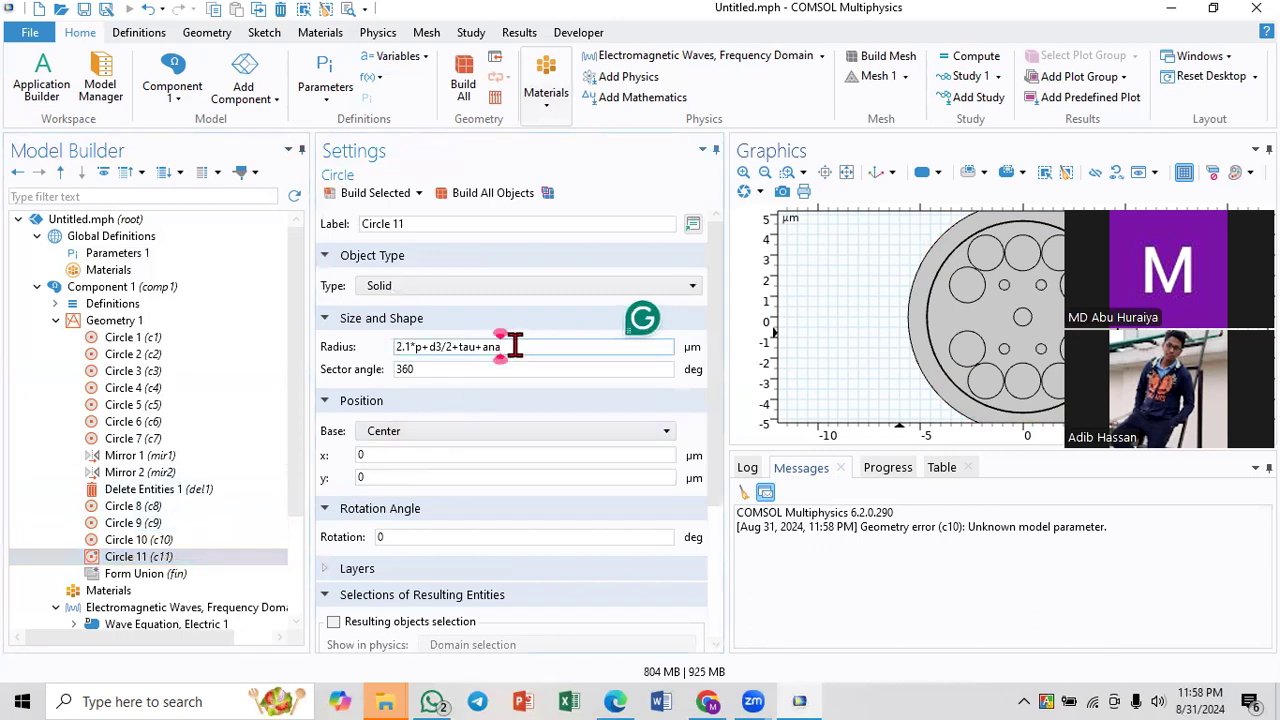
text(*2)
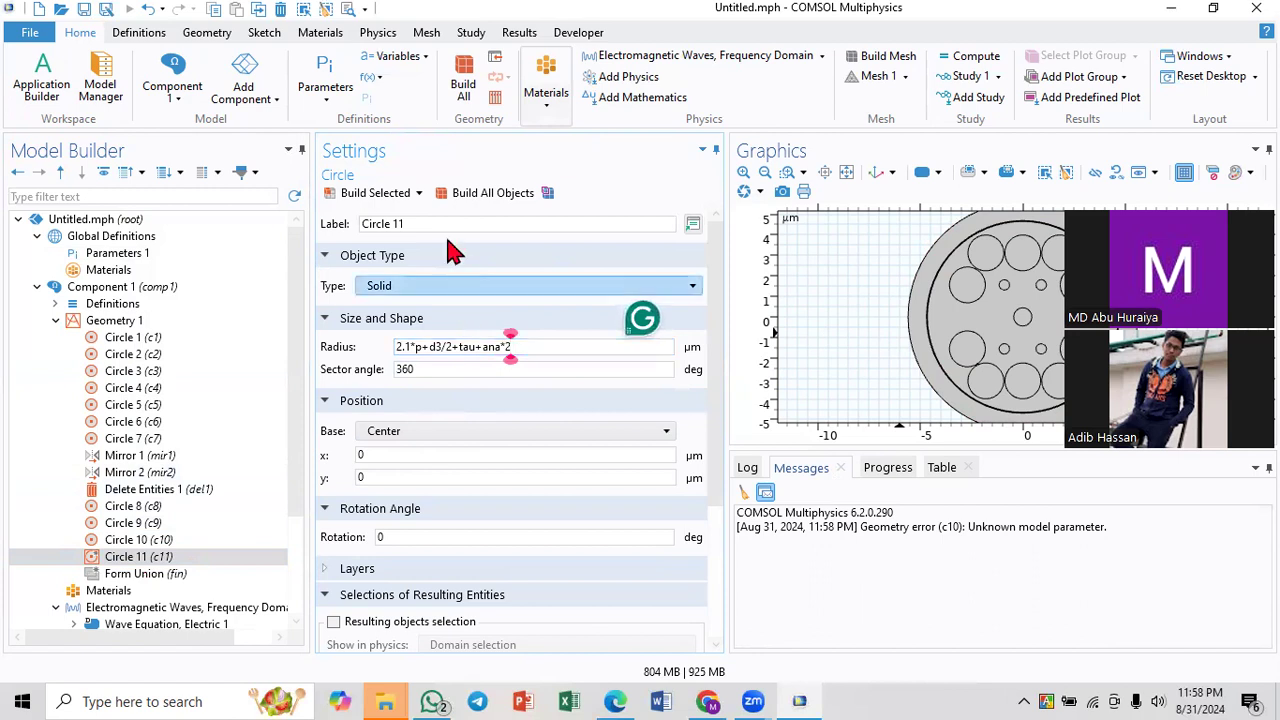
click(394, 194)
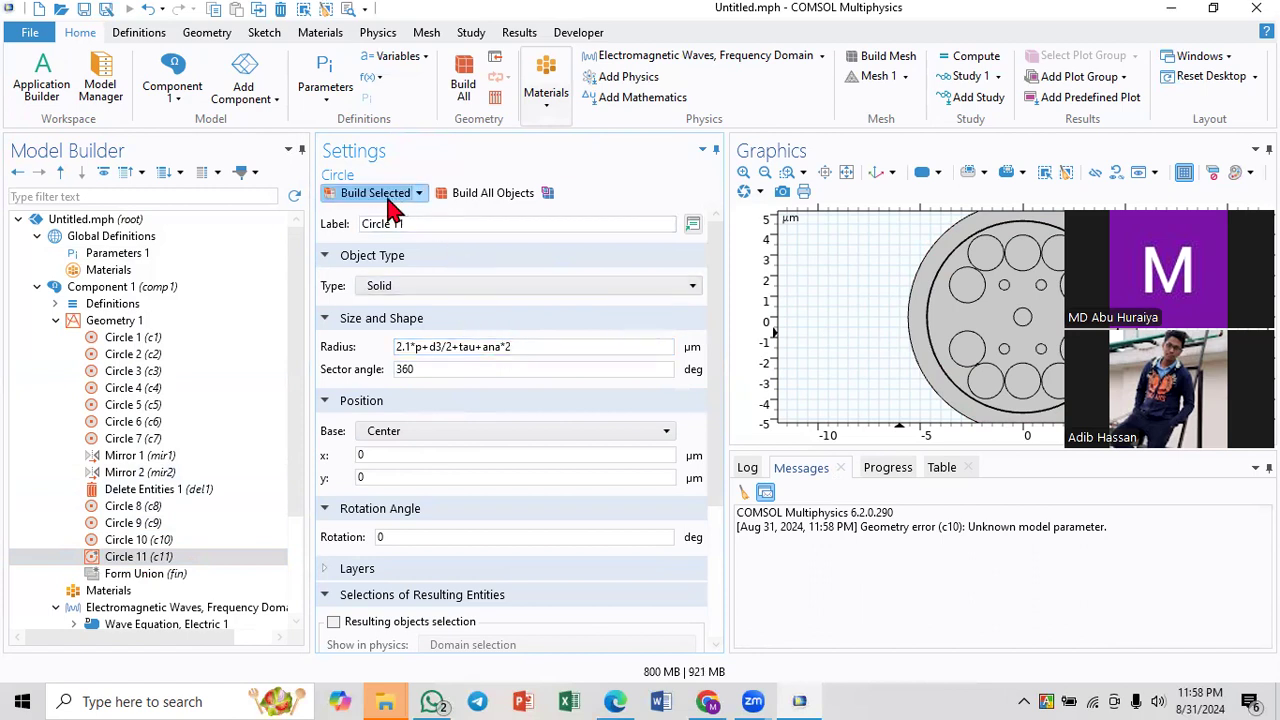
- Set the radius of Circle 11 to 2.1*p+d3/2+tau+ana*2.2, rebuild it, and enlarge the graphics area to show the full geometry
click(543, 346)
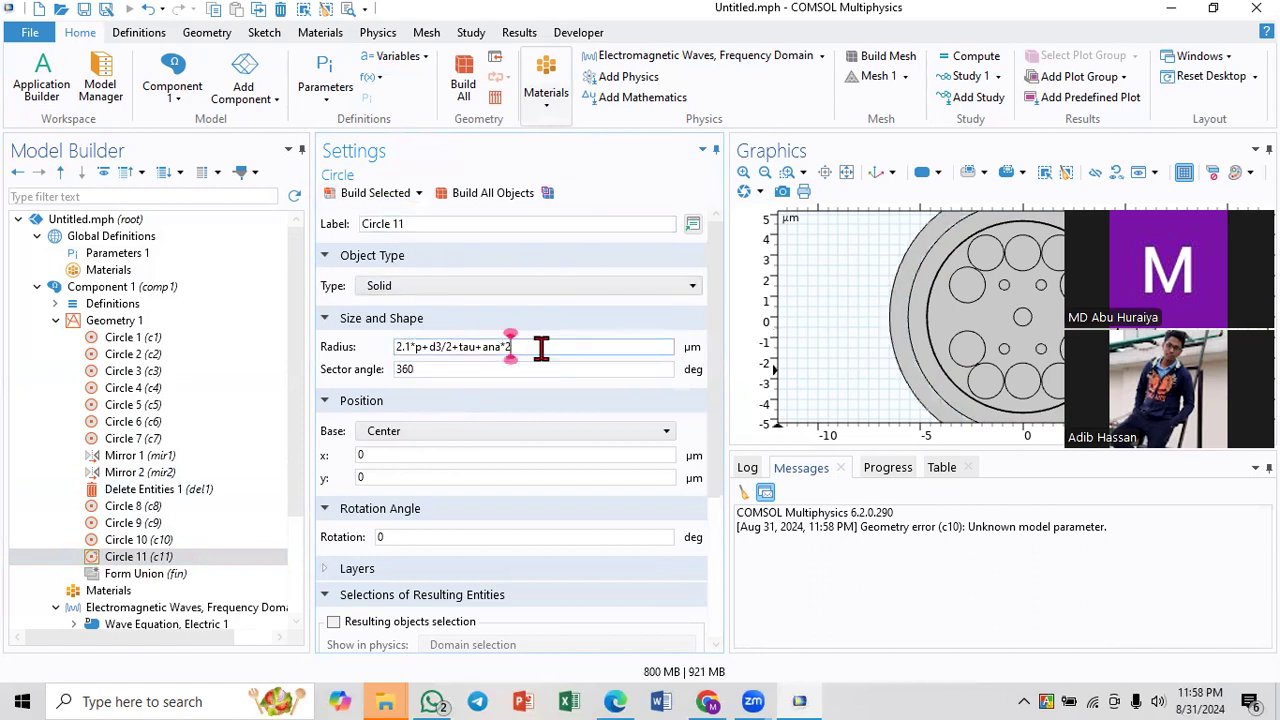
text(.2)
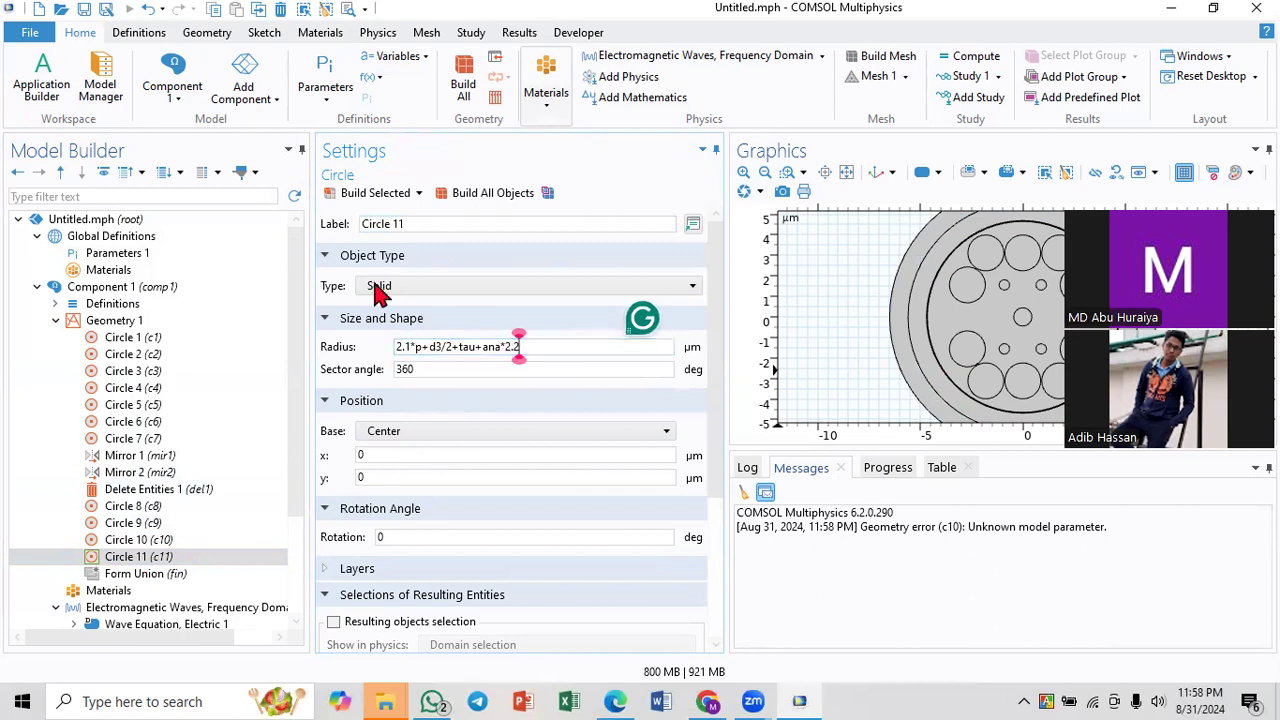
click(372, 195)
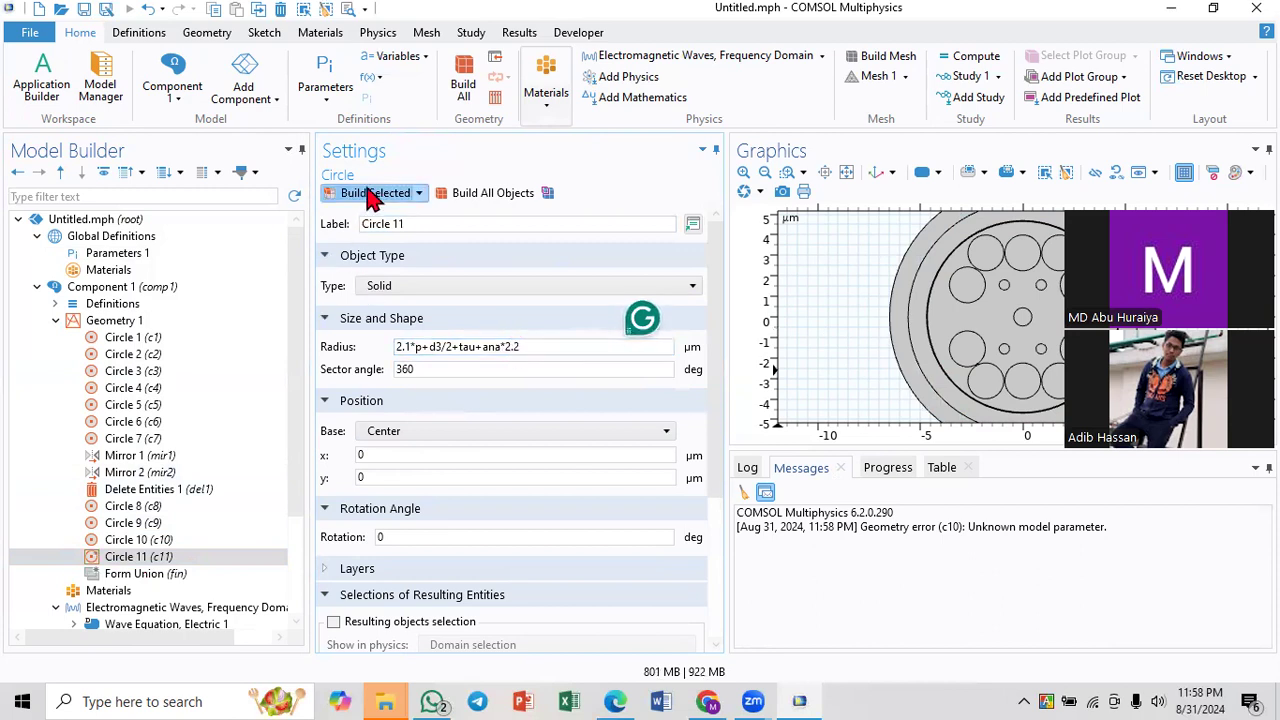
click(848, 176)
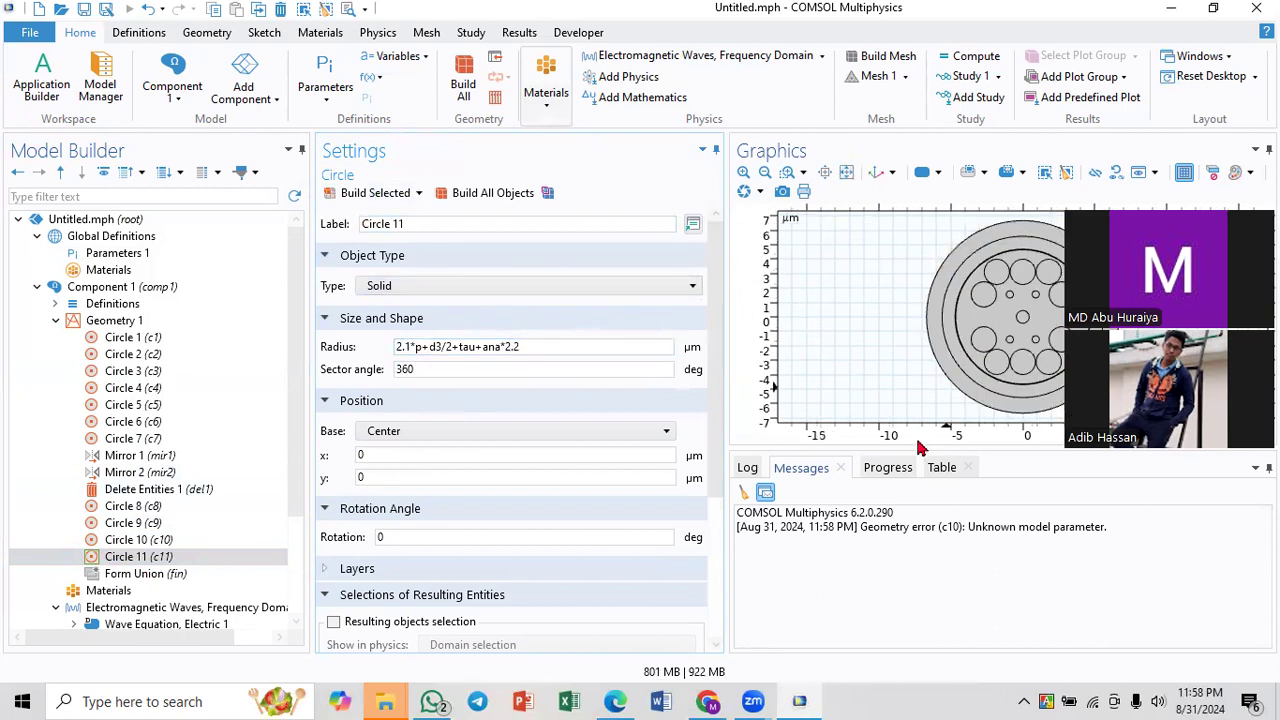
drag(912, 474, 912, 549)
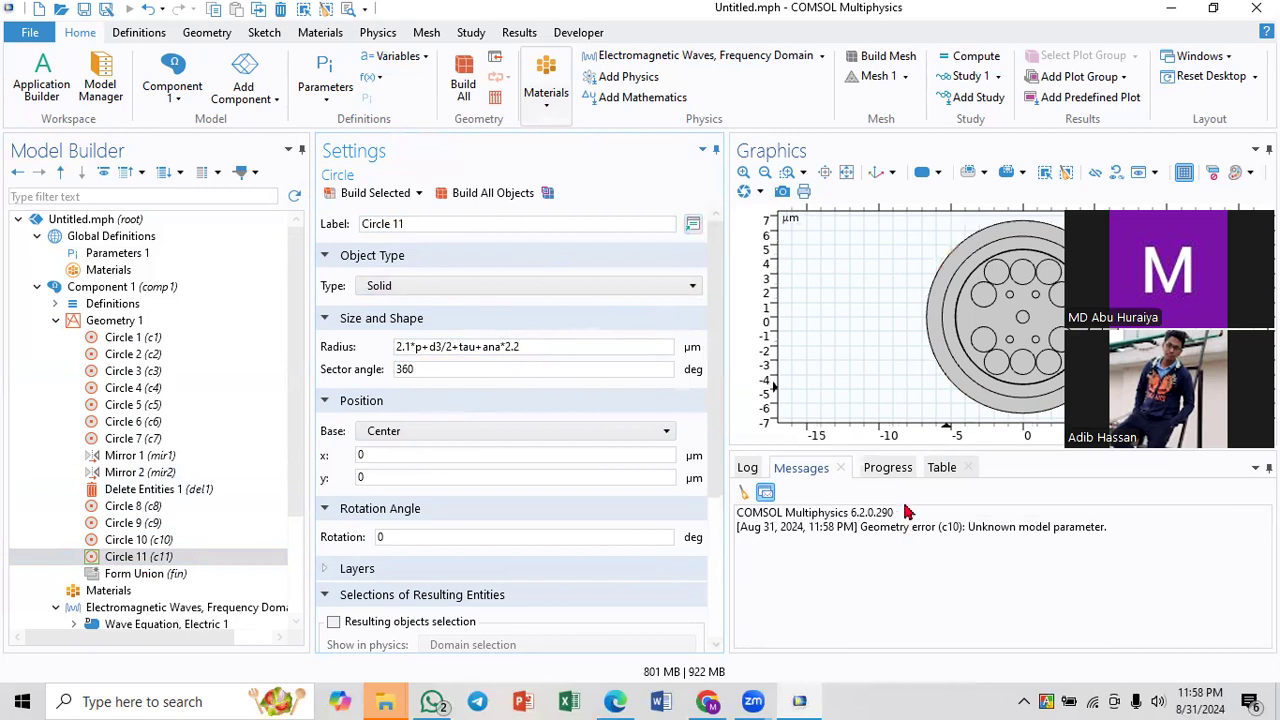
click(846, 174)
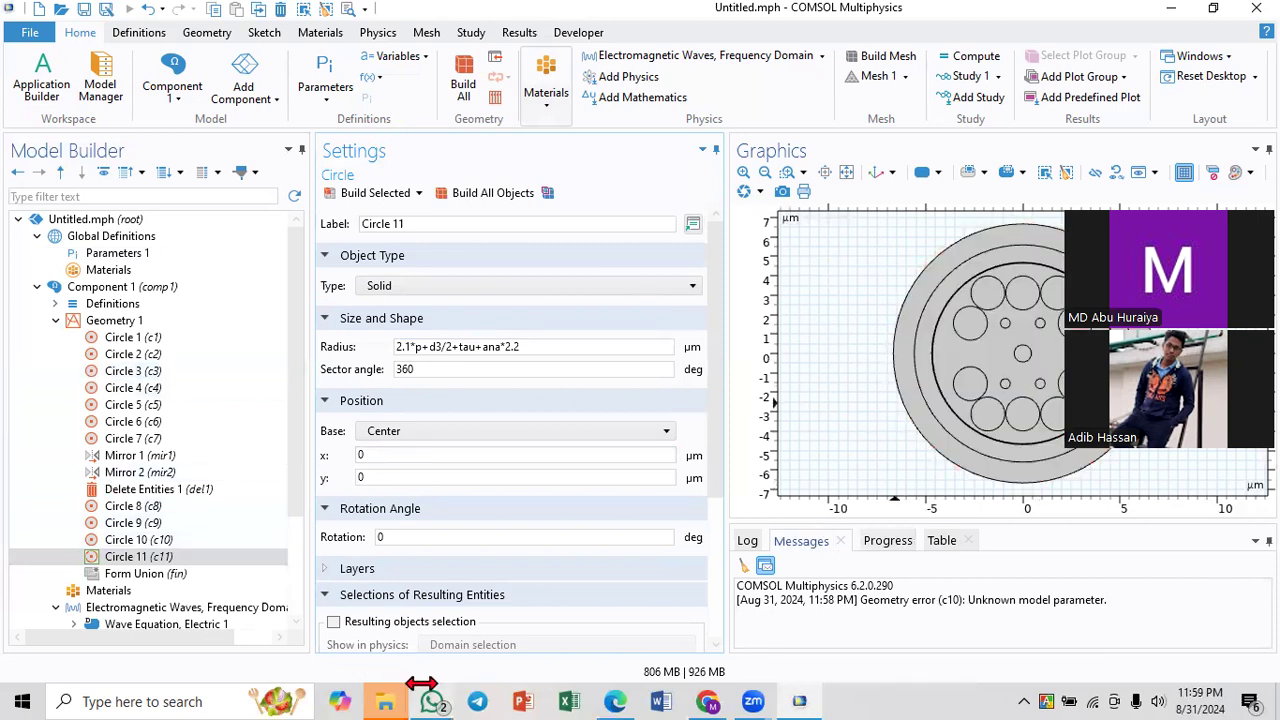
- Consult the layers of the sensor cross-section in Fig. 1 of the paper in the browser, and return to COMSOL to collapse Geometry 1
click(624, 684)
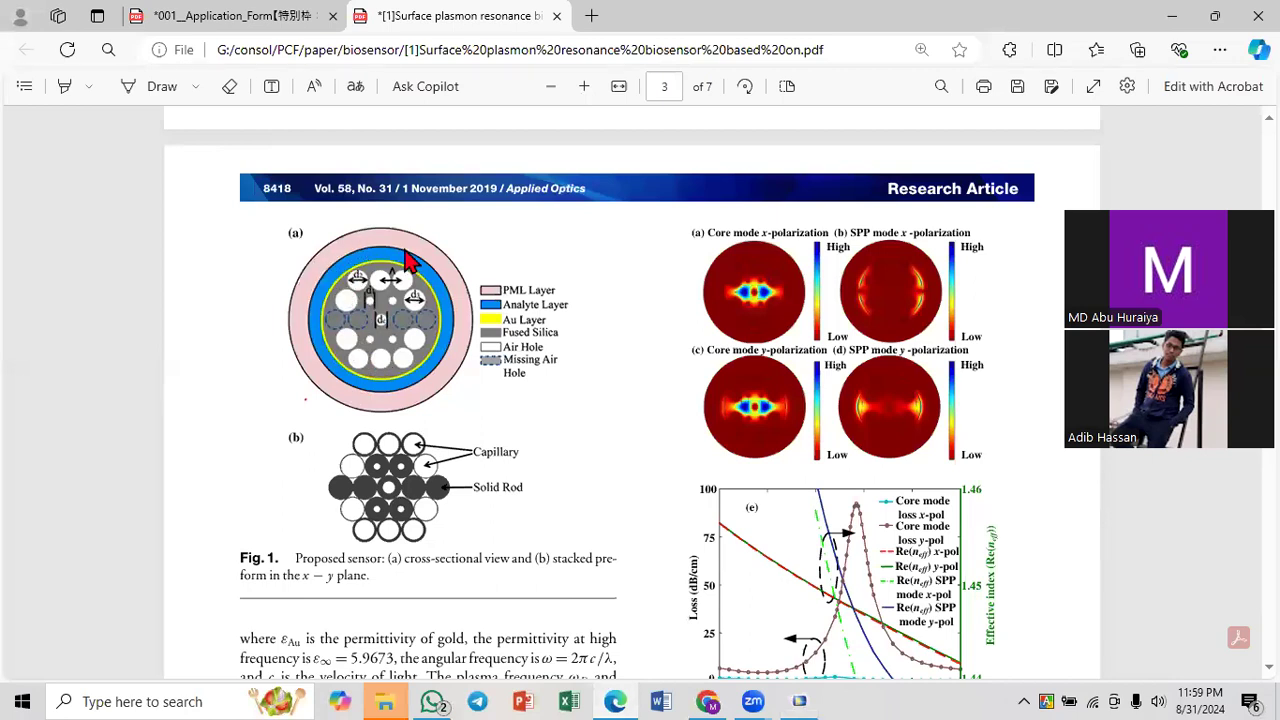
click(799, 701)
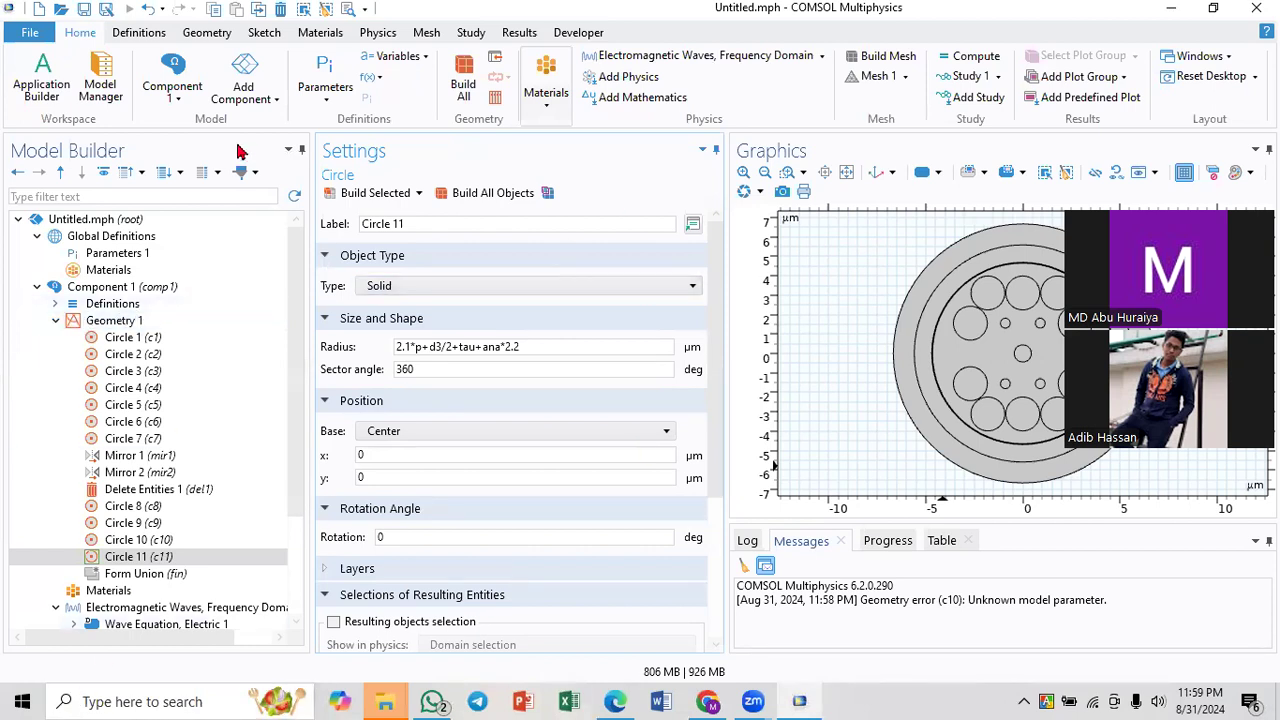
click(56, 321)
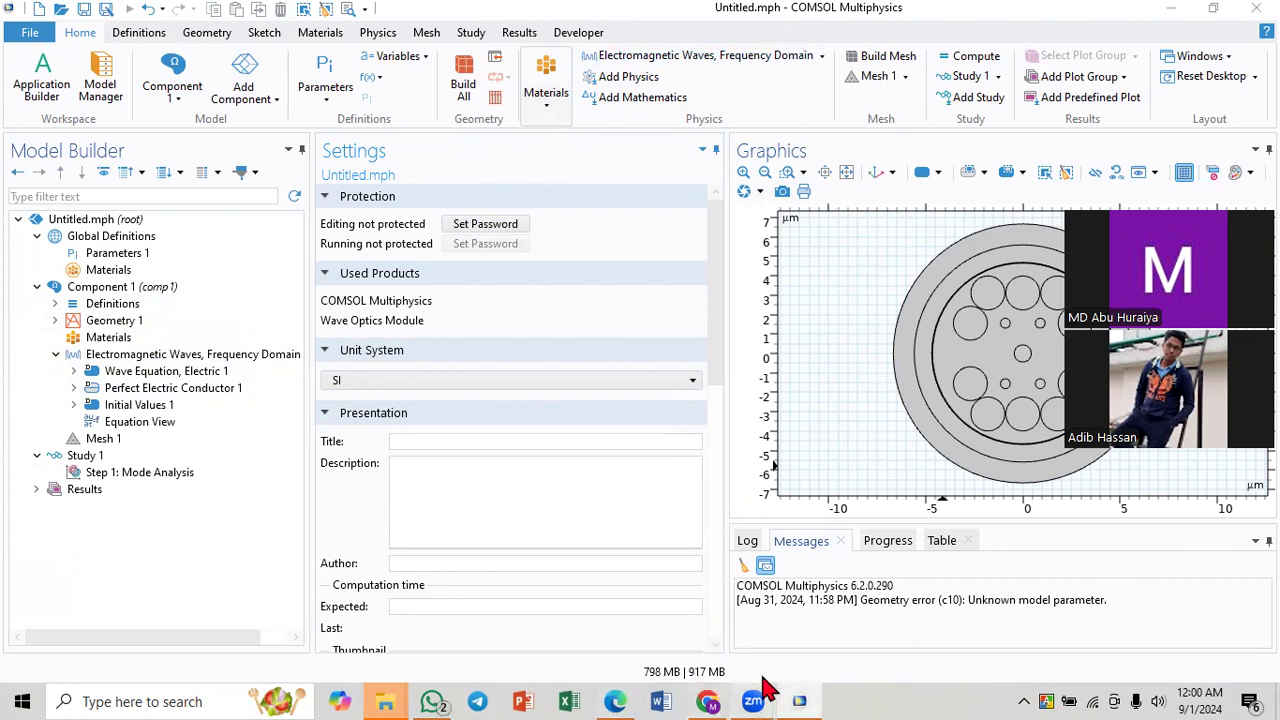
mouse_move(760, 695)
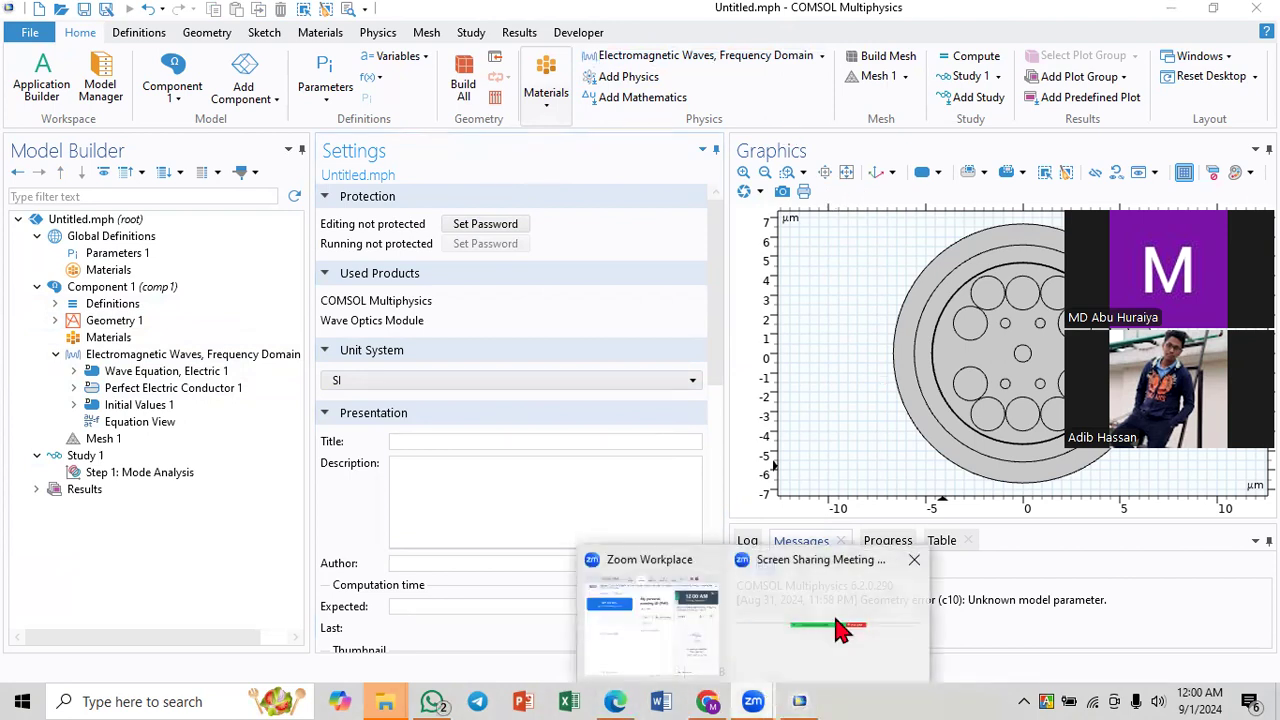